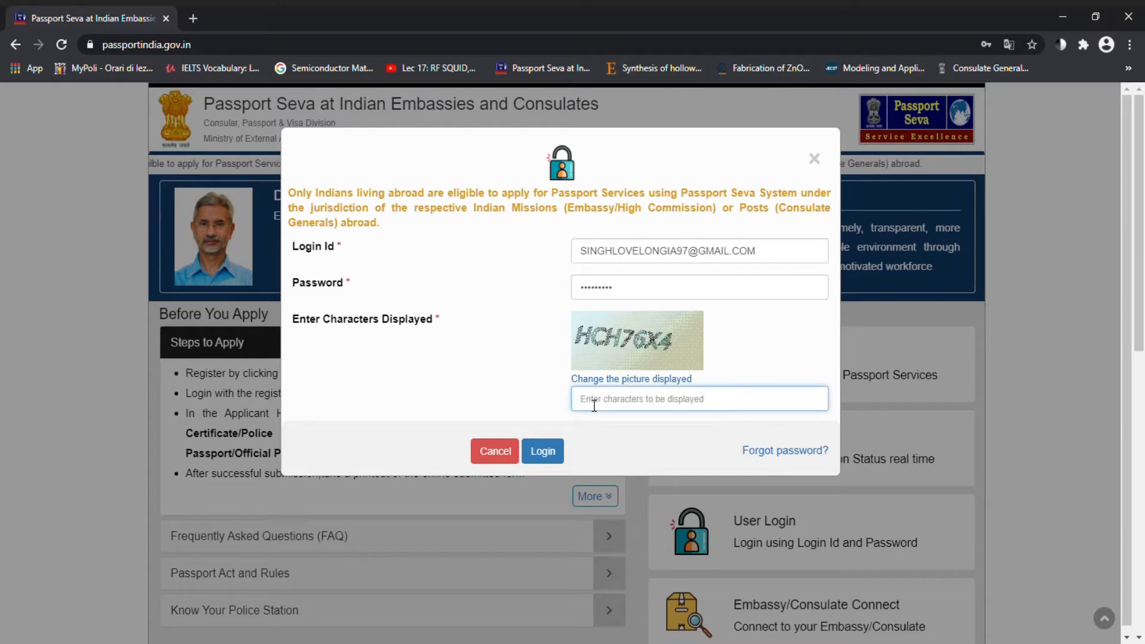
# Step: Enter the displayed captcha characters and log in to Passport Seva
pyautogui.write('HCH76X4')
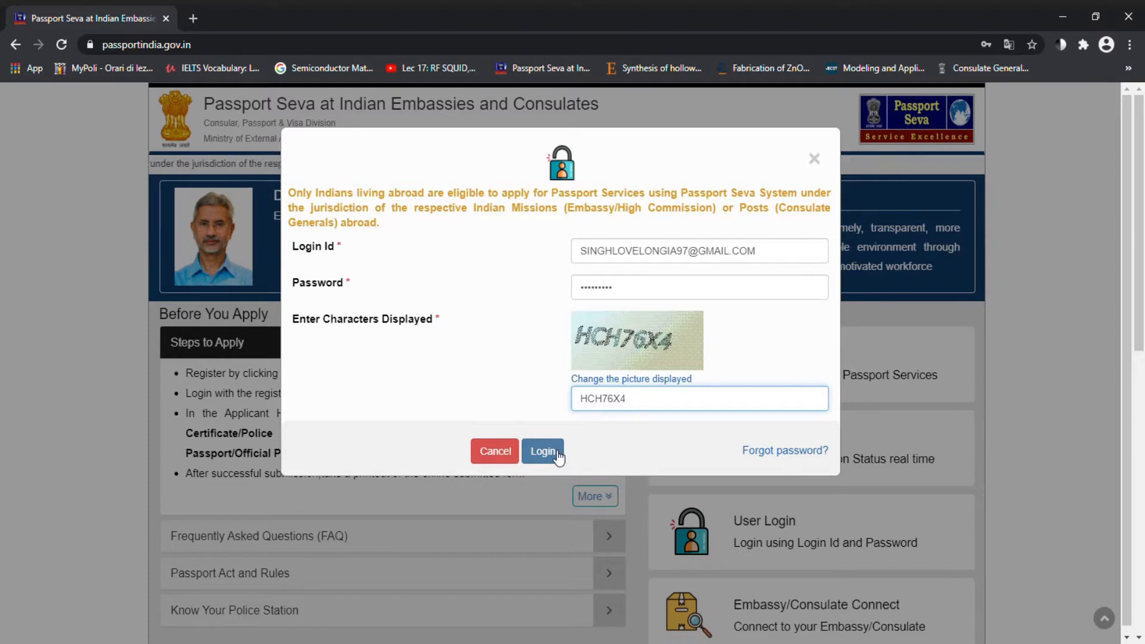
pyautogui.click(557, 453)
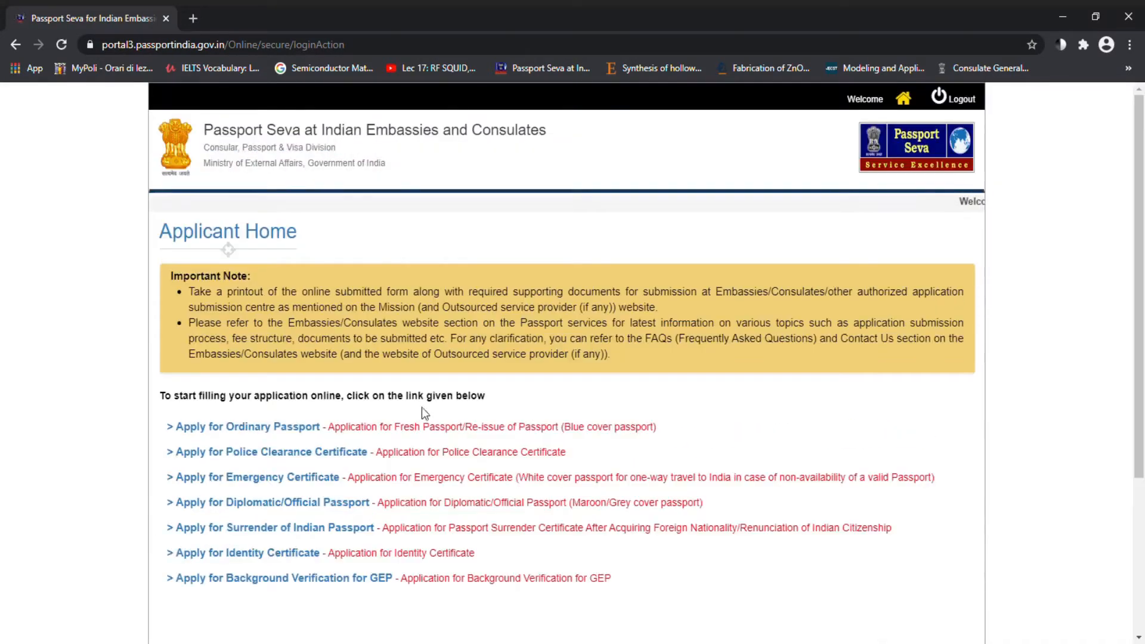
# Step: Start a new application with 'Apply for Ordinary Passport' on Applicant Home
pyautogui.moveTo(259, 434)
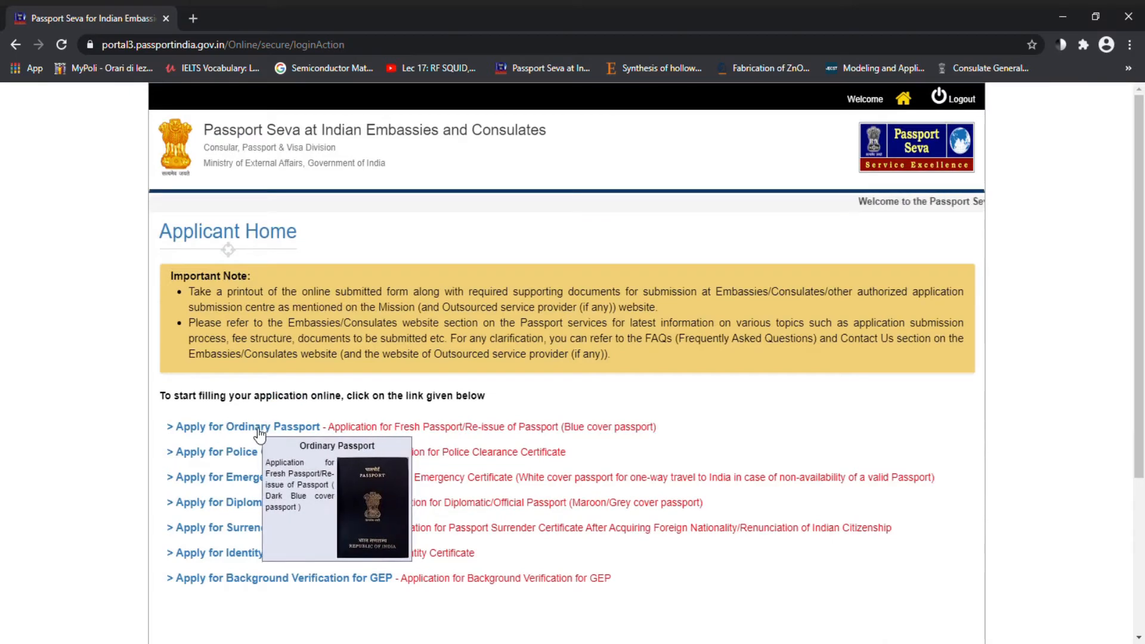
pyautogui.click(259, 434)
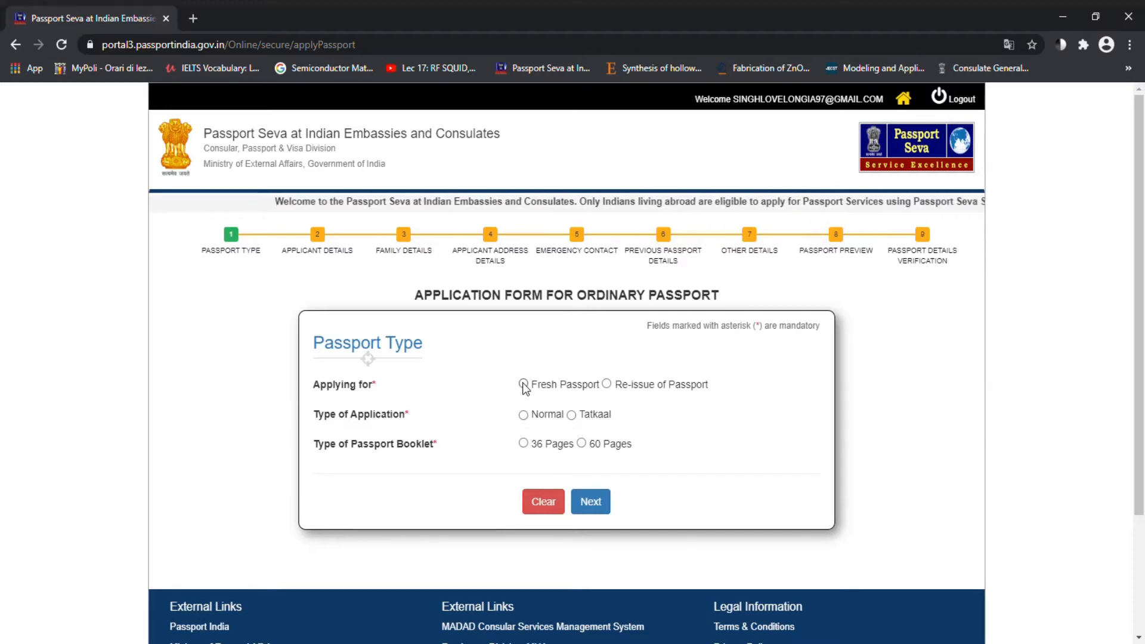
# Step: Choose Re-issue of Passport and tick Change In Existing Personal Particulars as the reason
pyautogui.click(605, 384)
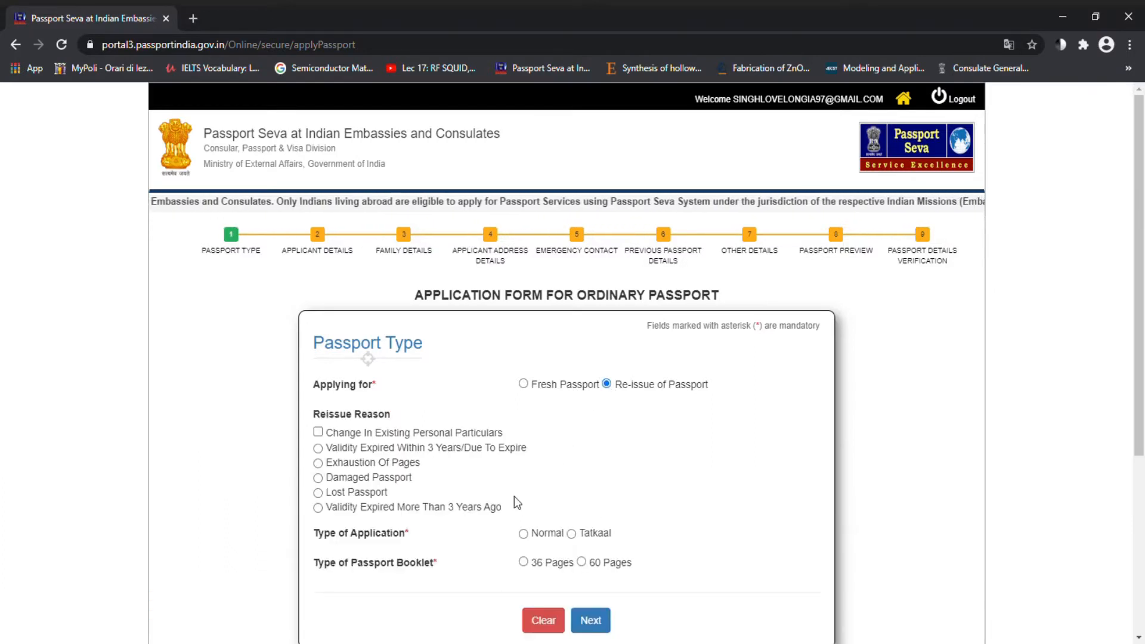
pyautogui.click(318, 433)
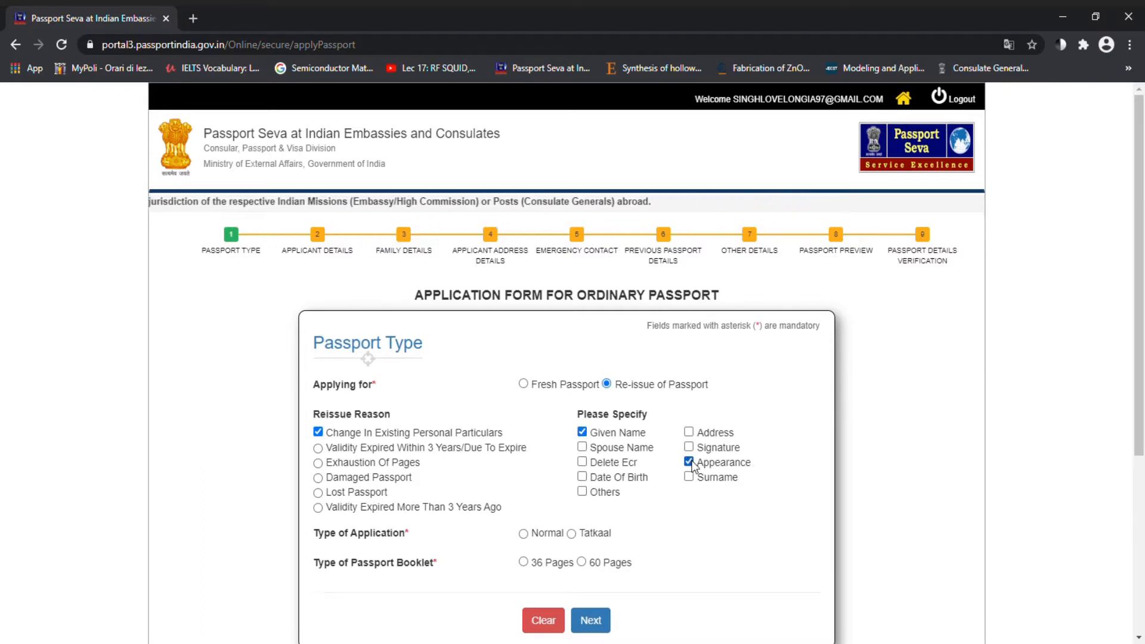
pyautogui.click(318, 434)
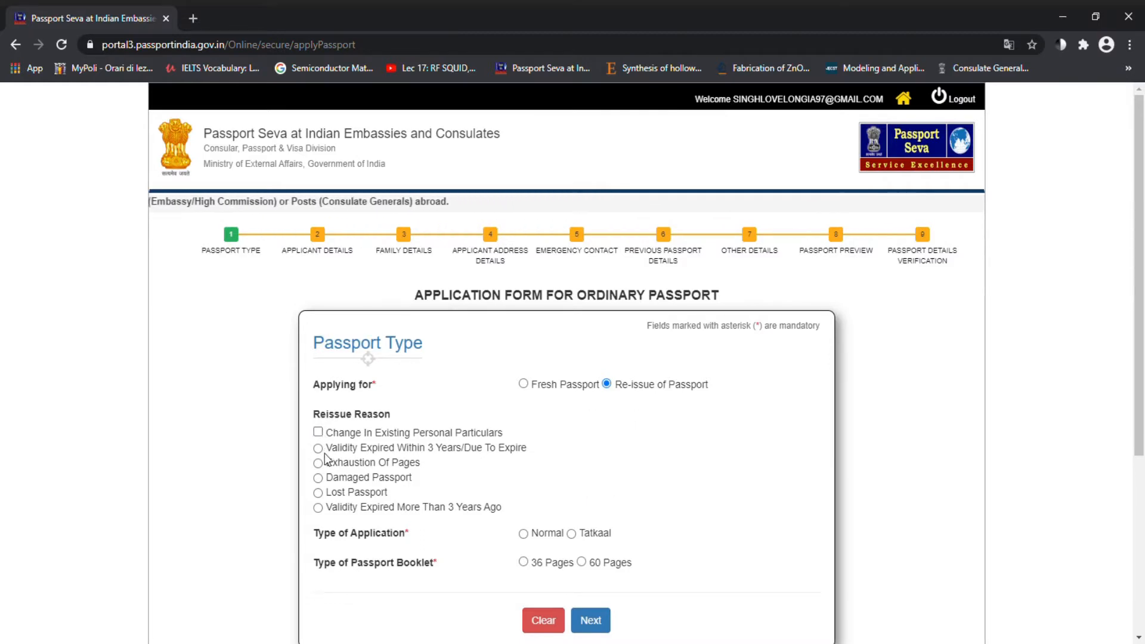
pyautogui.click(317, 432)
pyautogui.click(582, 432)
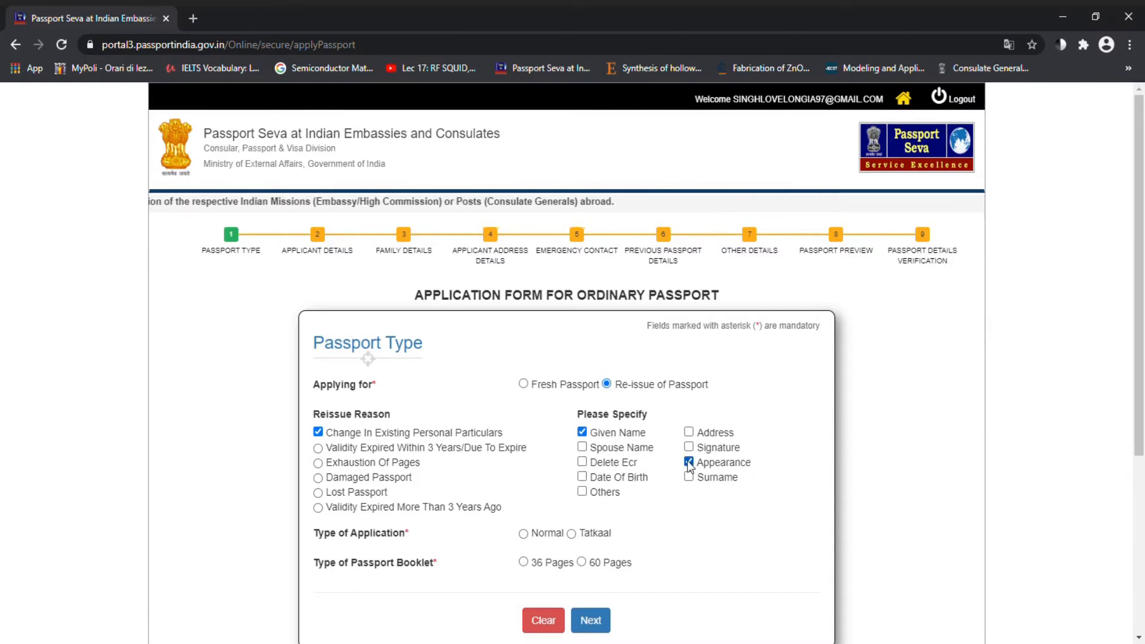
# Step: Try Given Name and Appearance as changed particulars, then clear the personal-particulars reason
pyautogui.click(318, 433)
pyautogui.click(317, 432)
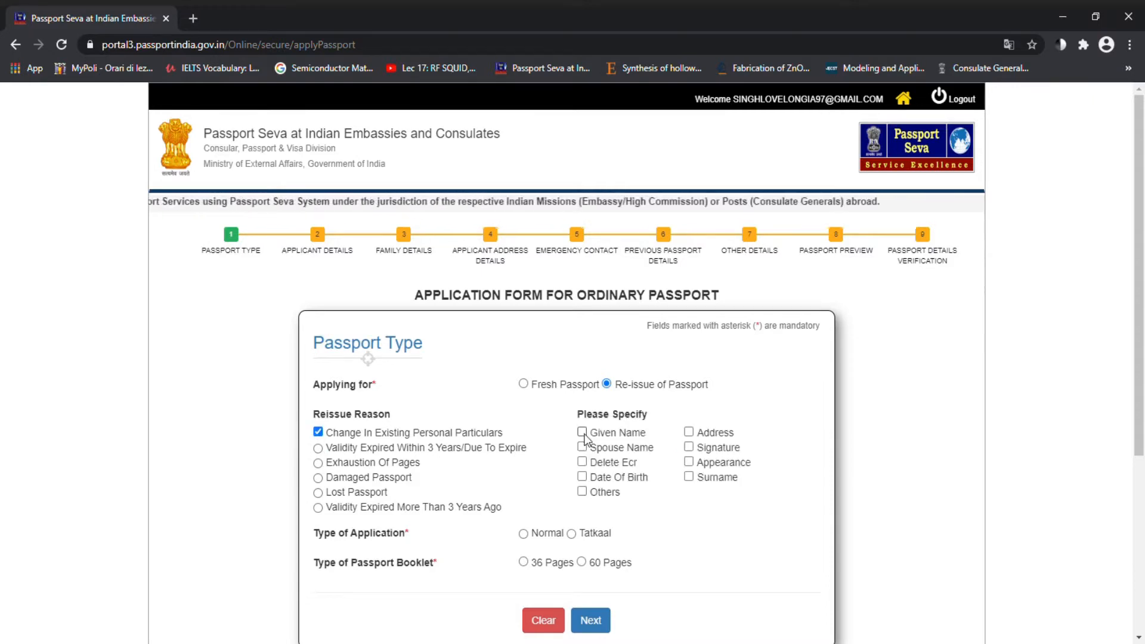
pyautogui.click(583, 432)
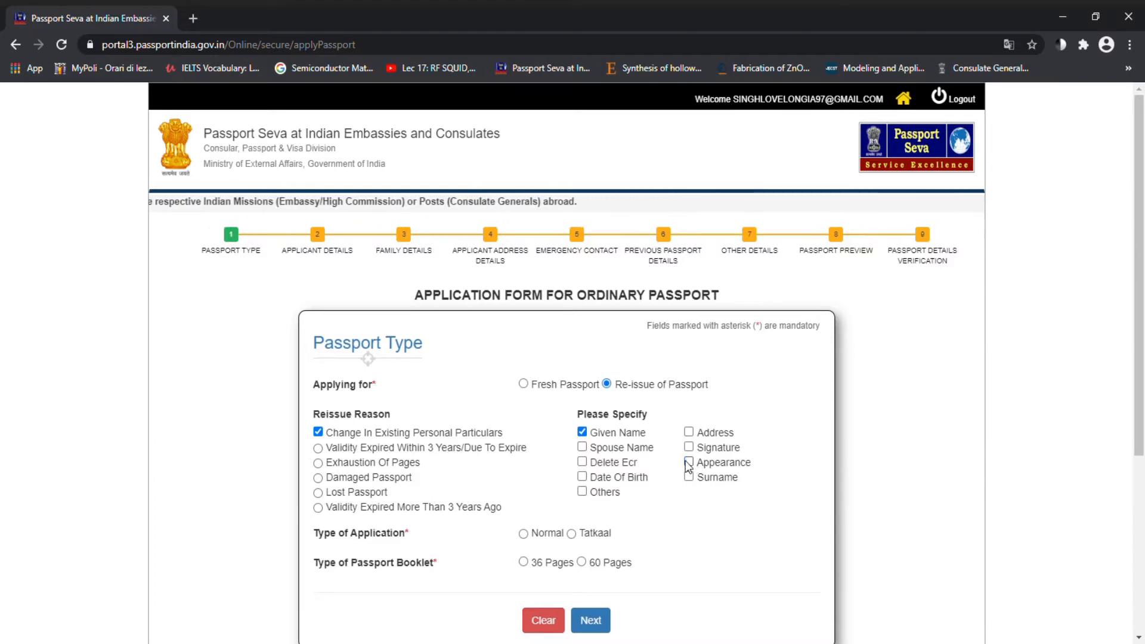
pyautogui.click(317, 434)
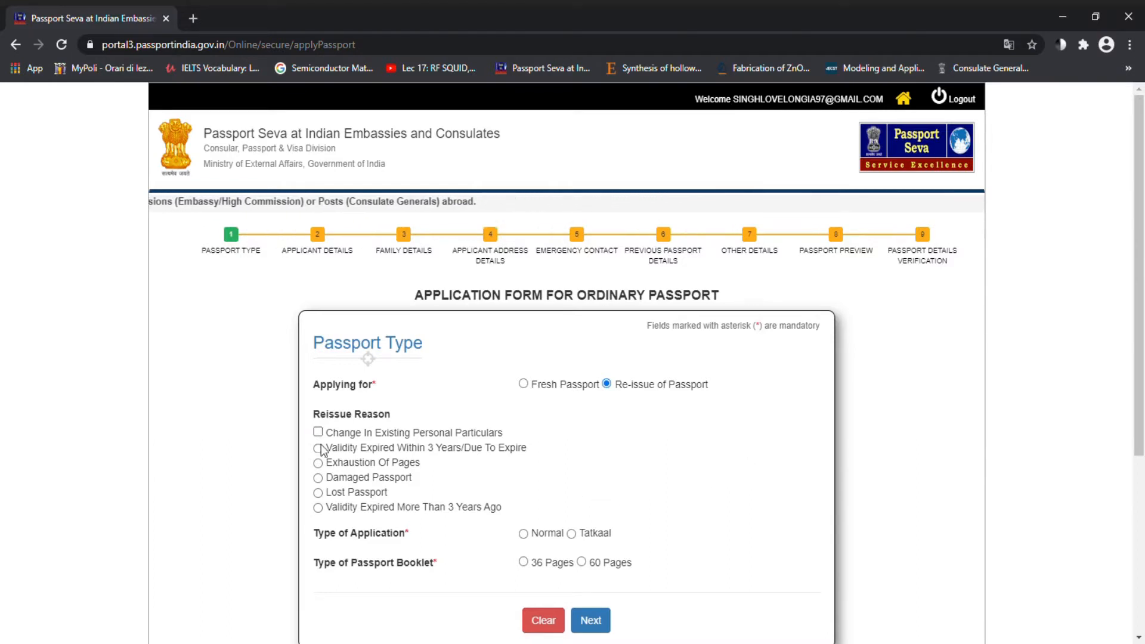
pyautogui.click(318, 432)
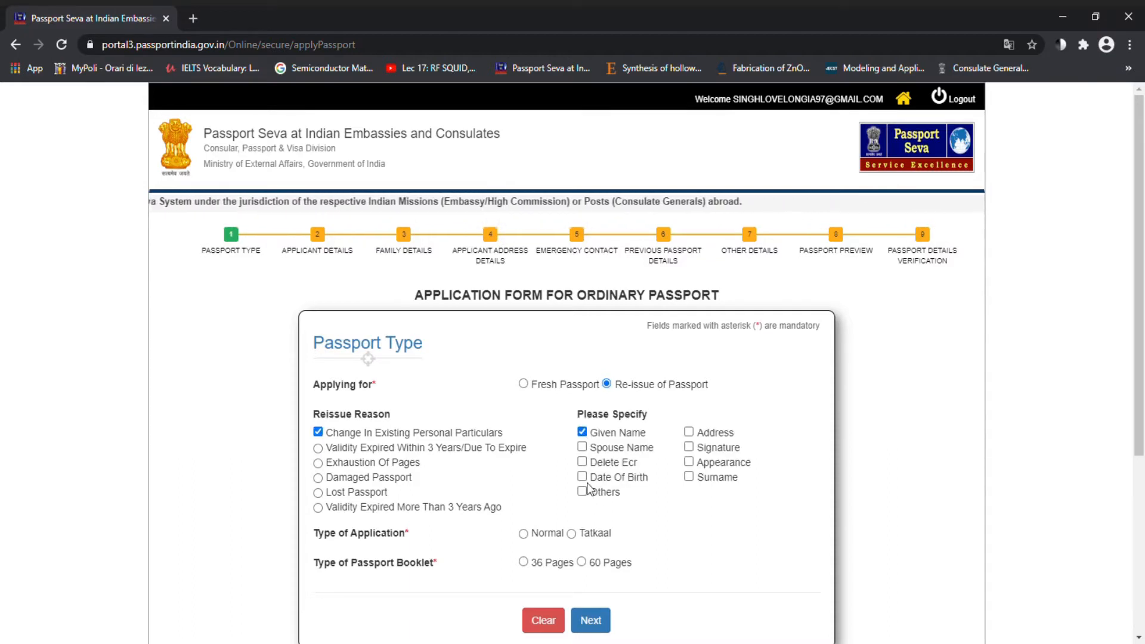
pyautogui.click(690, 462)
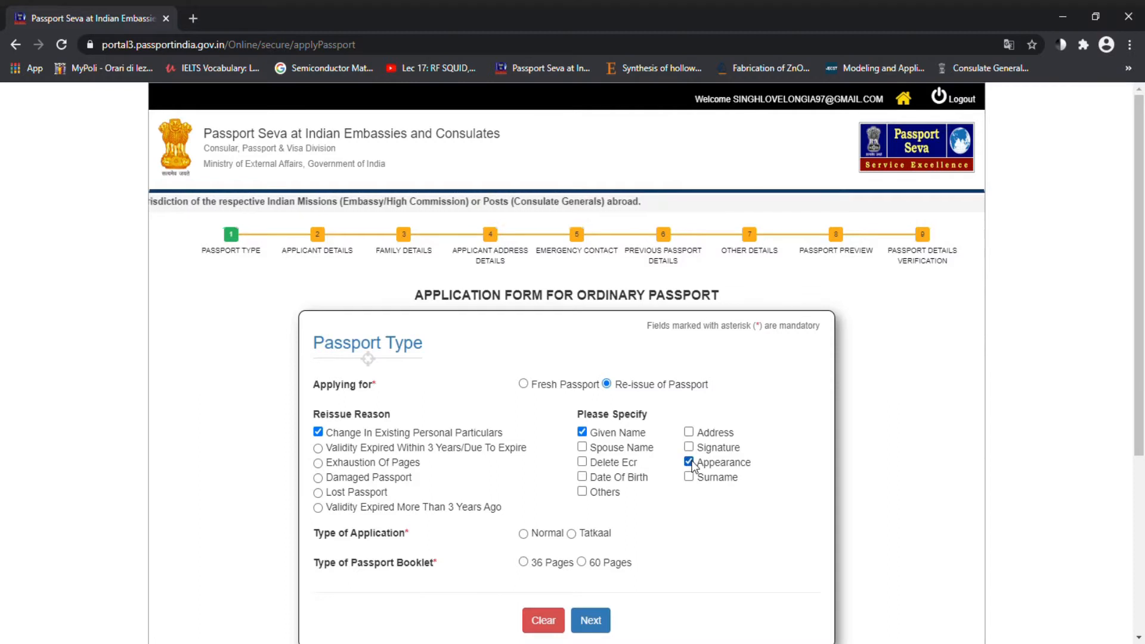
pyautogui.click(689, 463)
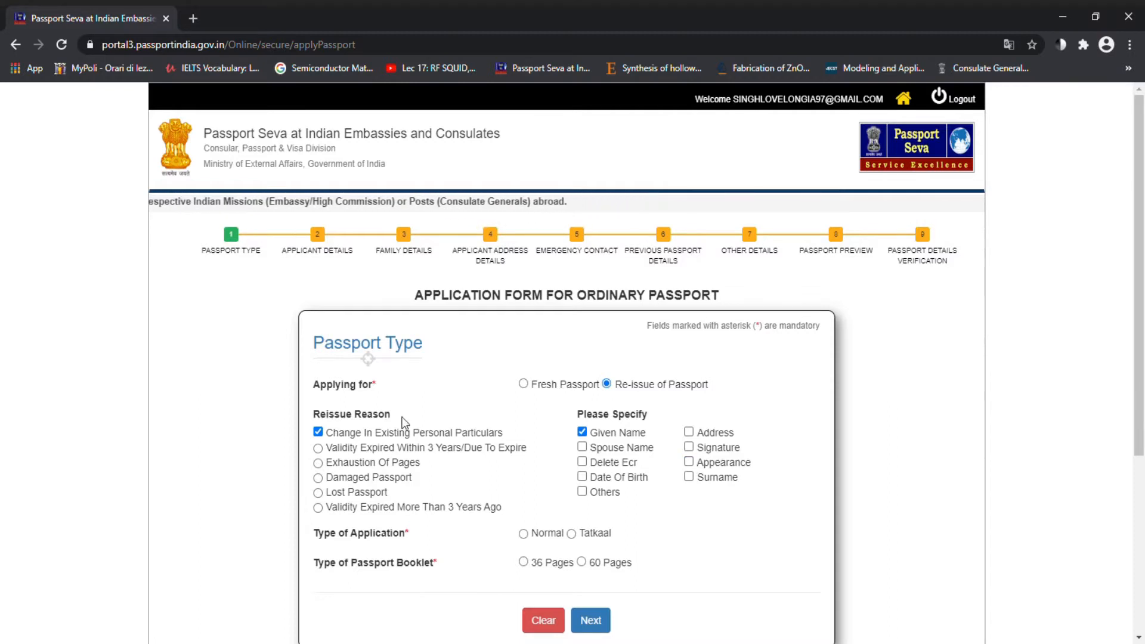
pyautogui.click(317, 433)
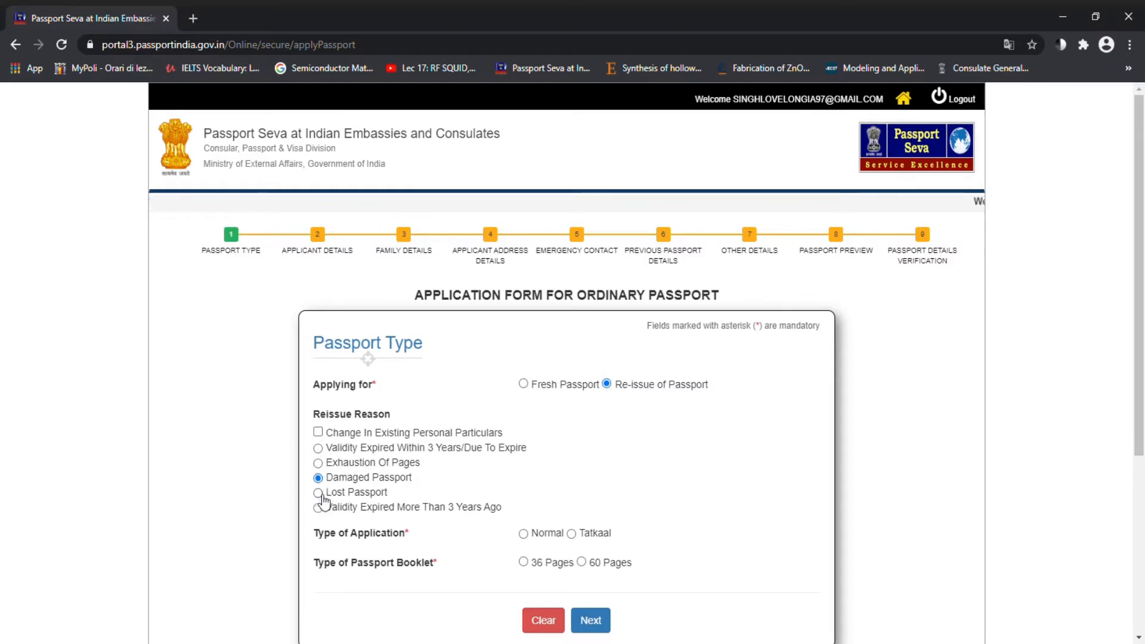
# Step: Set the reissue reason to Validity Expired Within 3 Years/Due To Expire
pyautogui.click(319, 493)
pyautogui.click(319, 508)
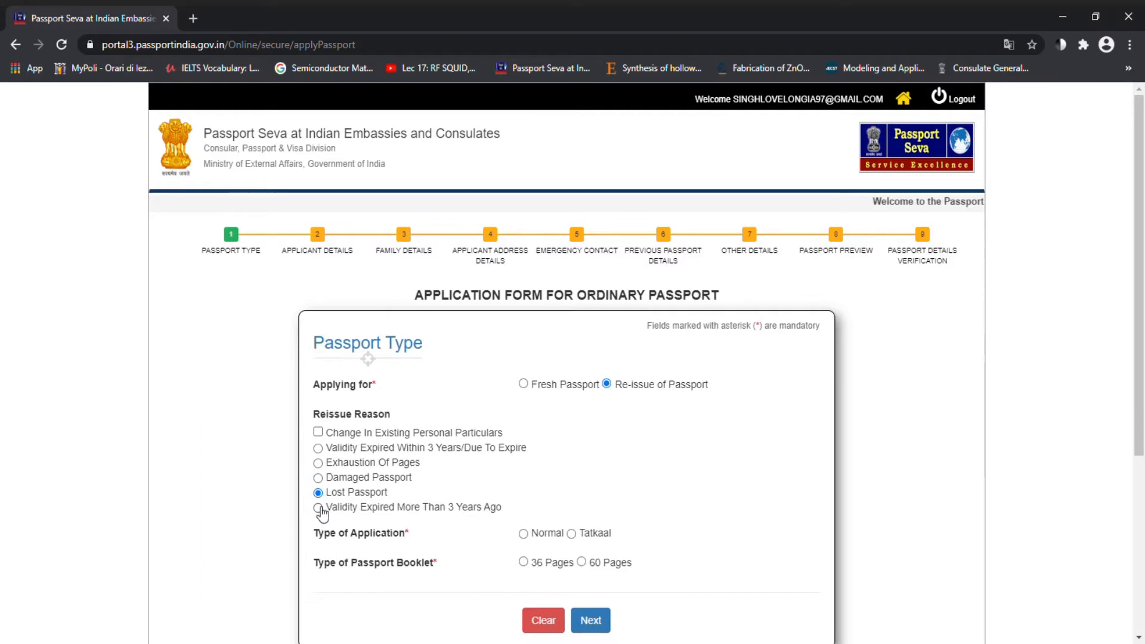
pyautogui.click(325, 451)
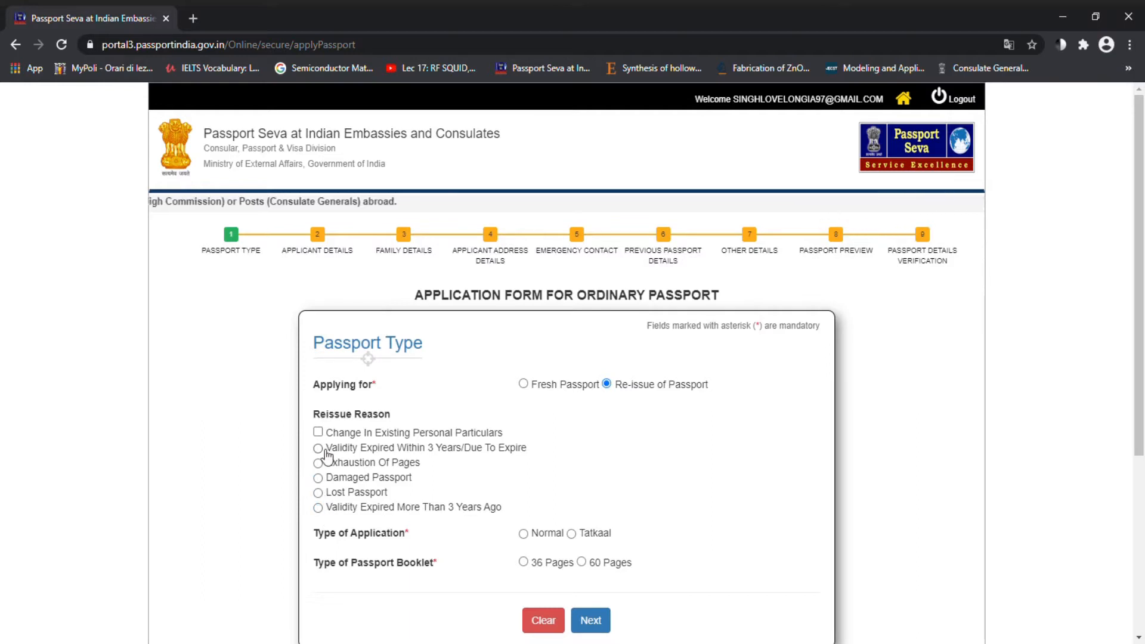
pyautogui.click(319, 464)
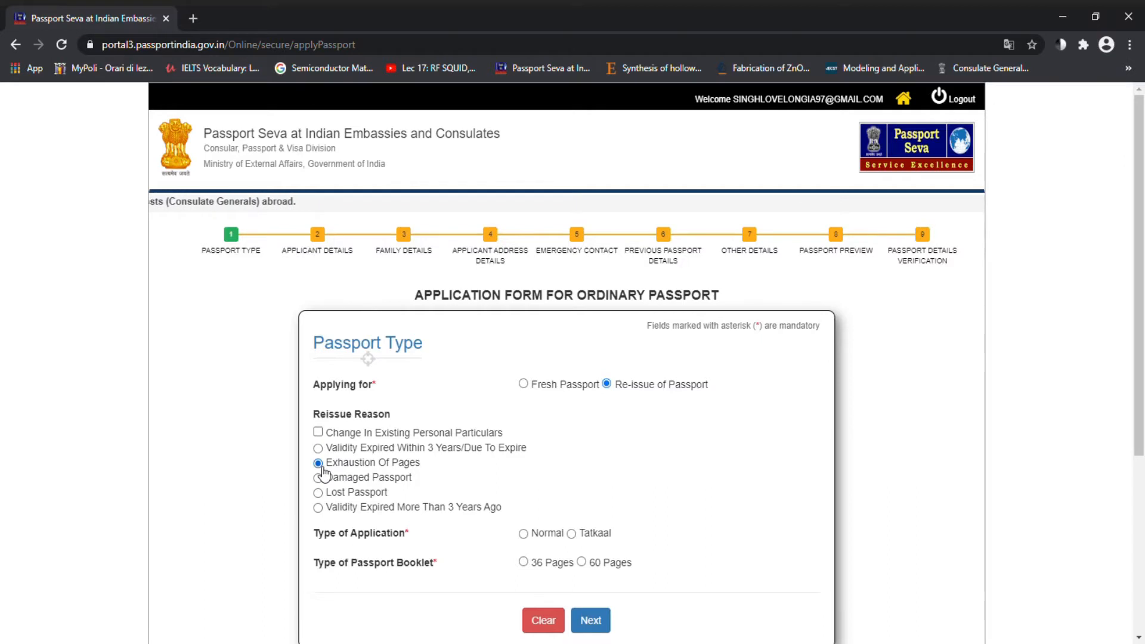
pyautogui.click(319, 479)
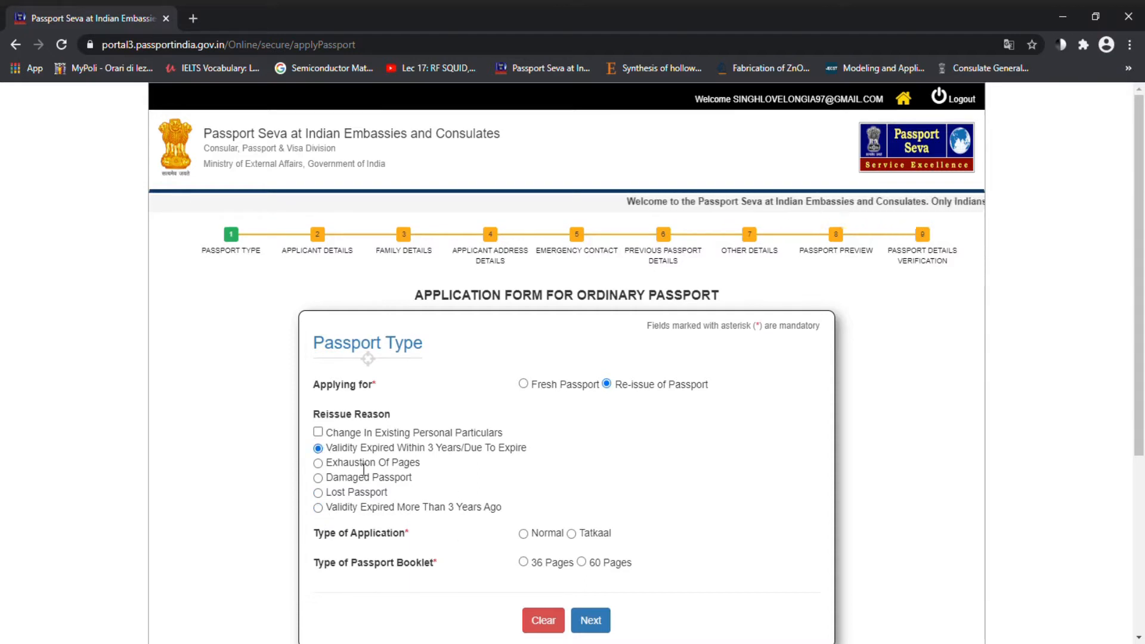
pyautogui.click(318, 508)
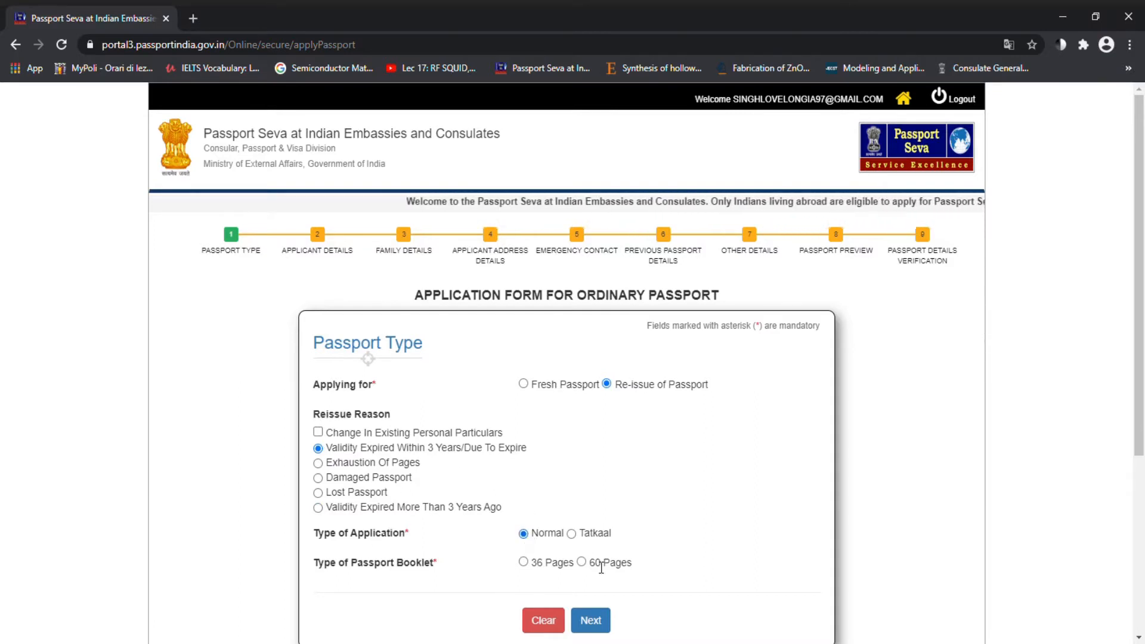
# Step: Choose a Normal application with a 36 Pages booklet and continue to Applicant Details
pyautogui.click(524, 534)
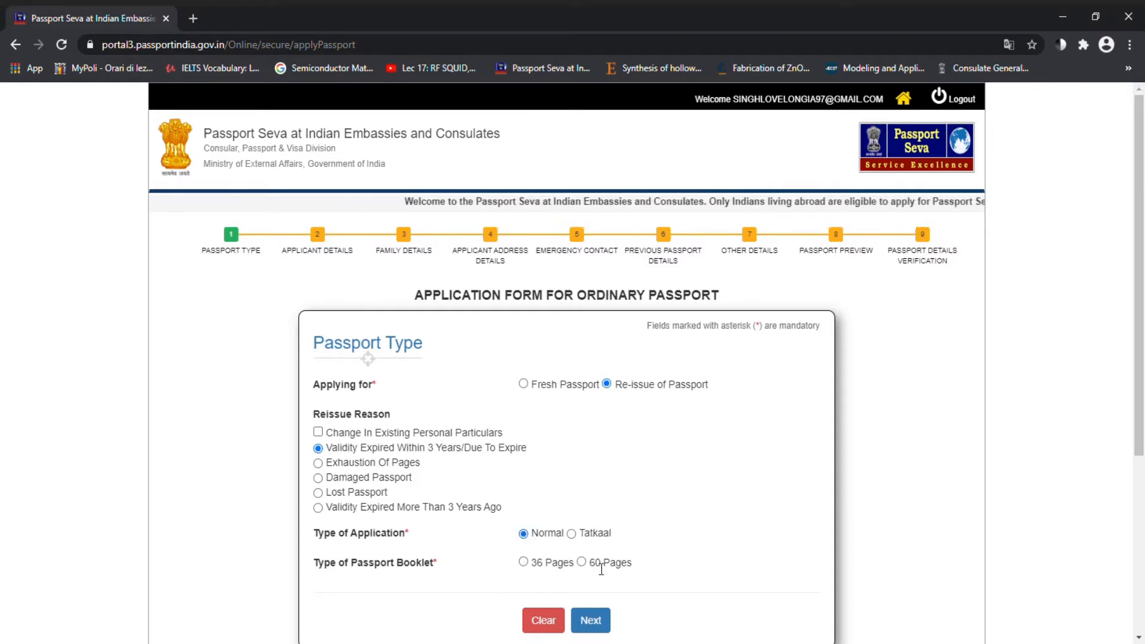
pyautogui.click(525, 535)
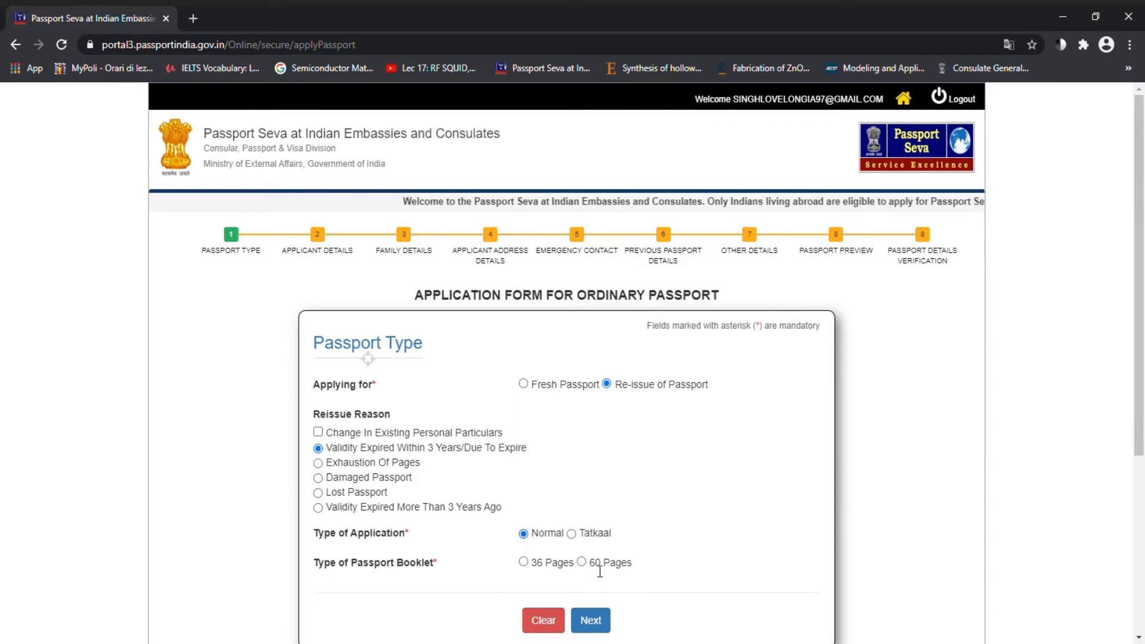
pyautogui.click(525, 535)
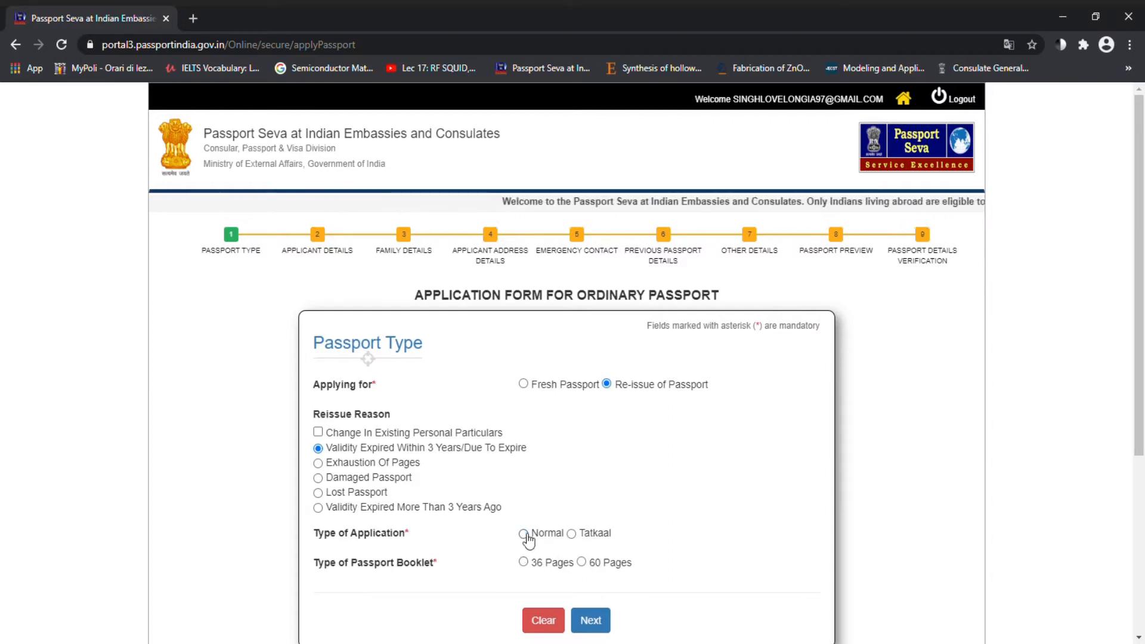
pyautogui.click(525, 535)
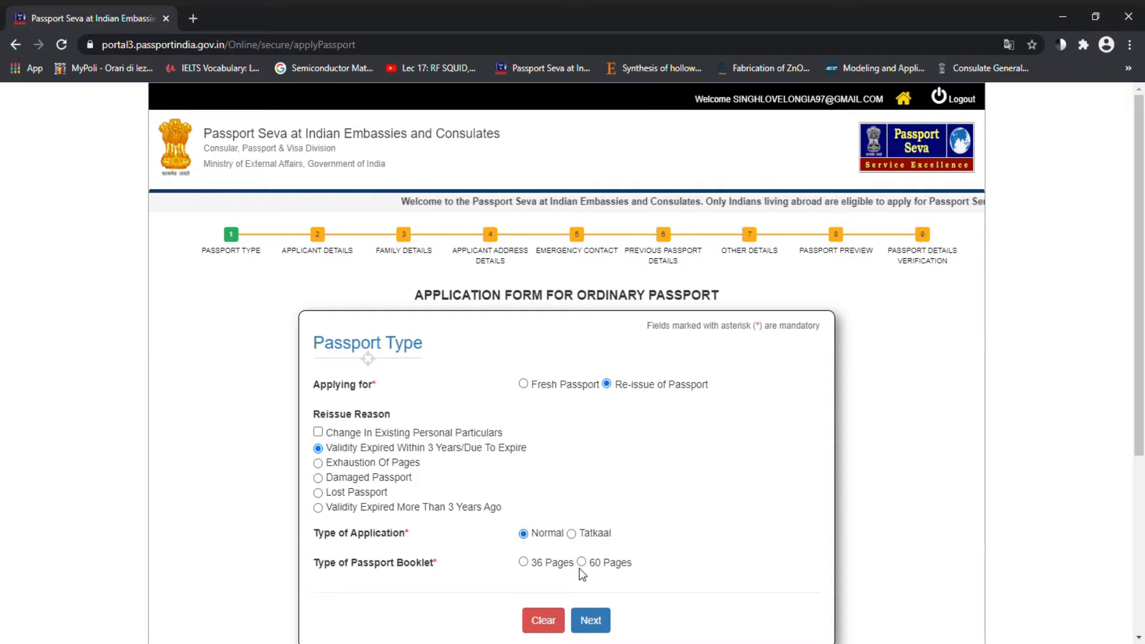
pyautogui.click(524, 563)
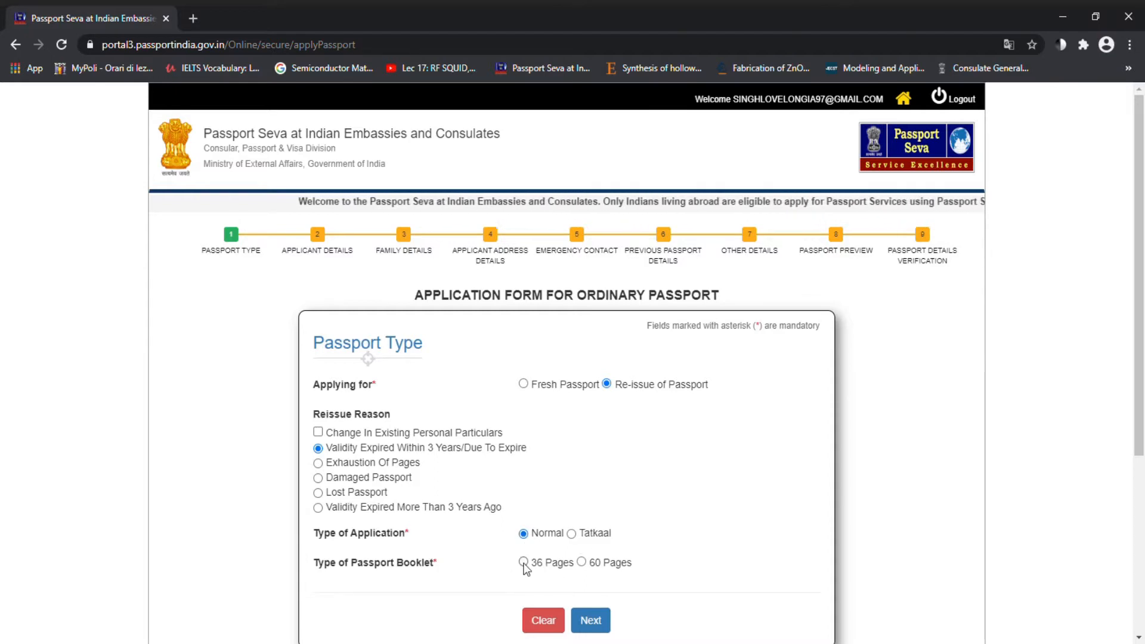
pyautogui.click(591, 621)
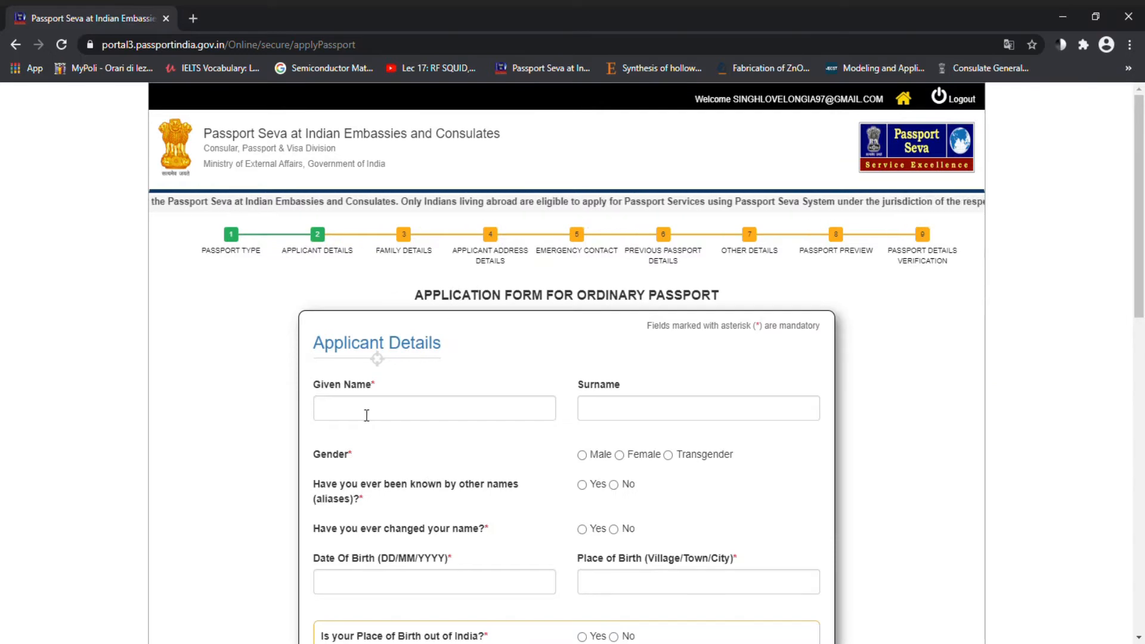
# Step: Enter the applicant's given name and surname and set gender to Male
pyautogui.click(367, 415)
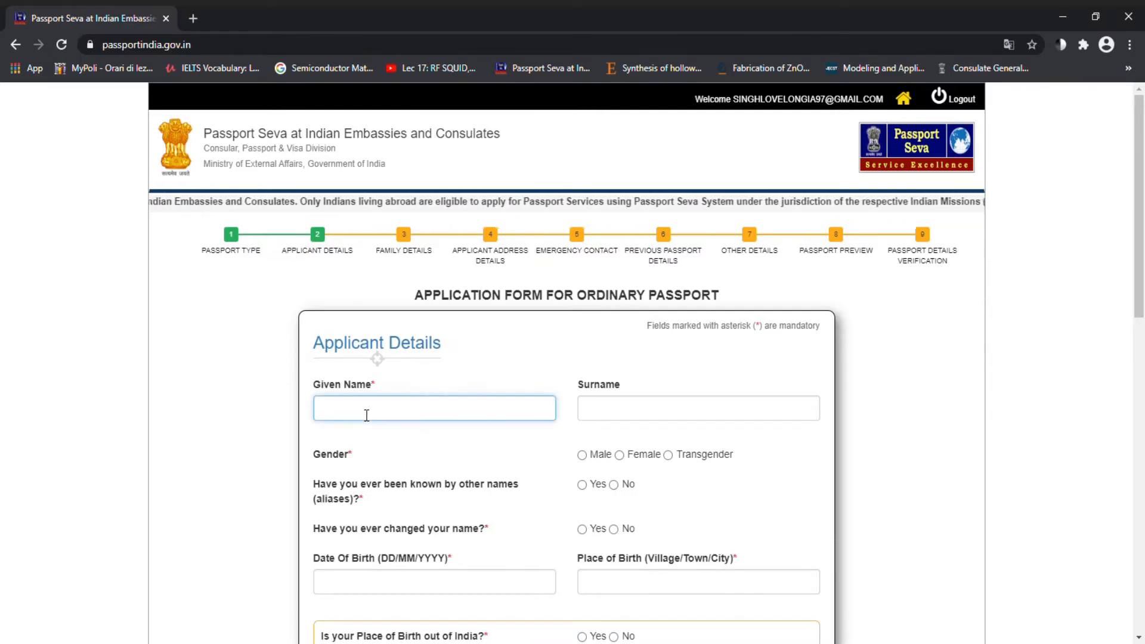
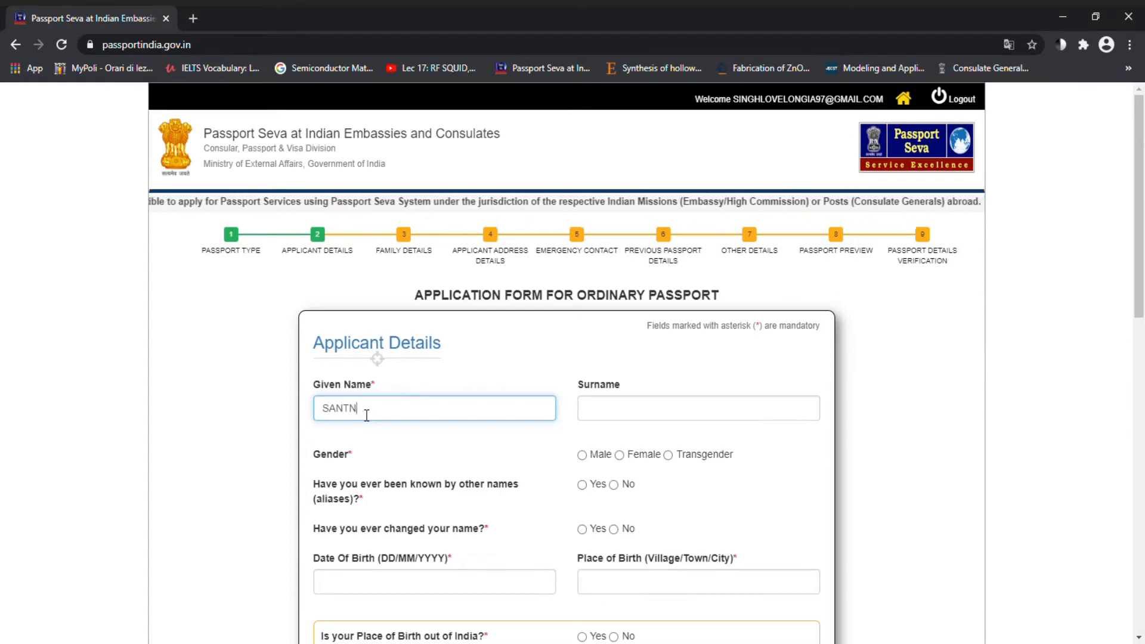
pyautogui.press('Tab')
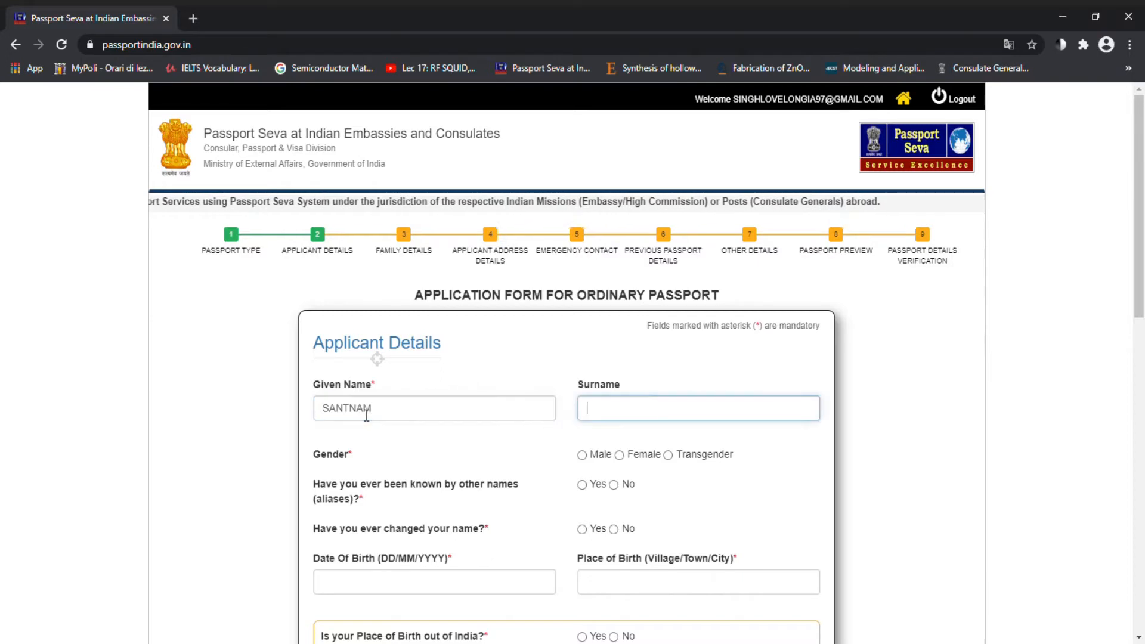
pyautogui.press('Tab')
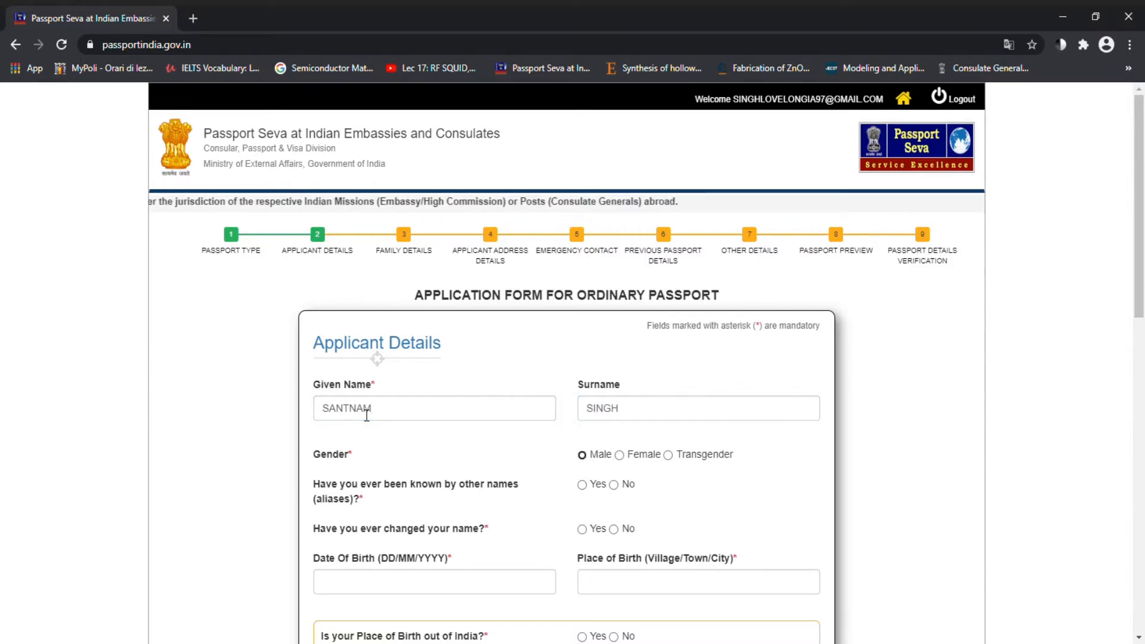
pyautogui.press('space')
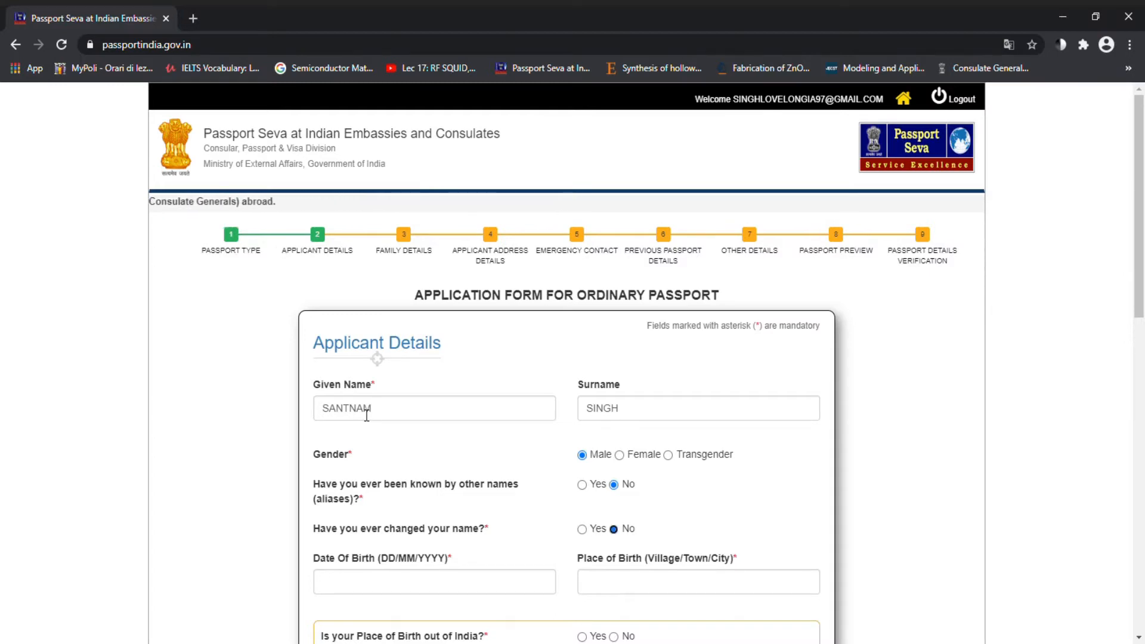
pyautogui.press('Tab')
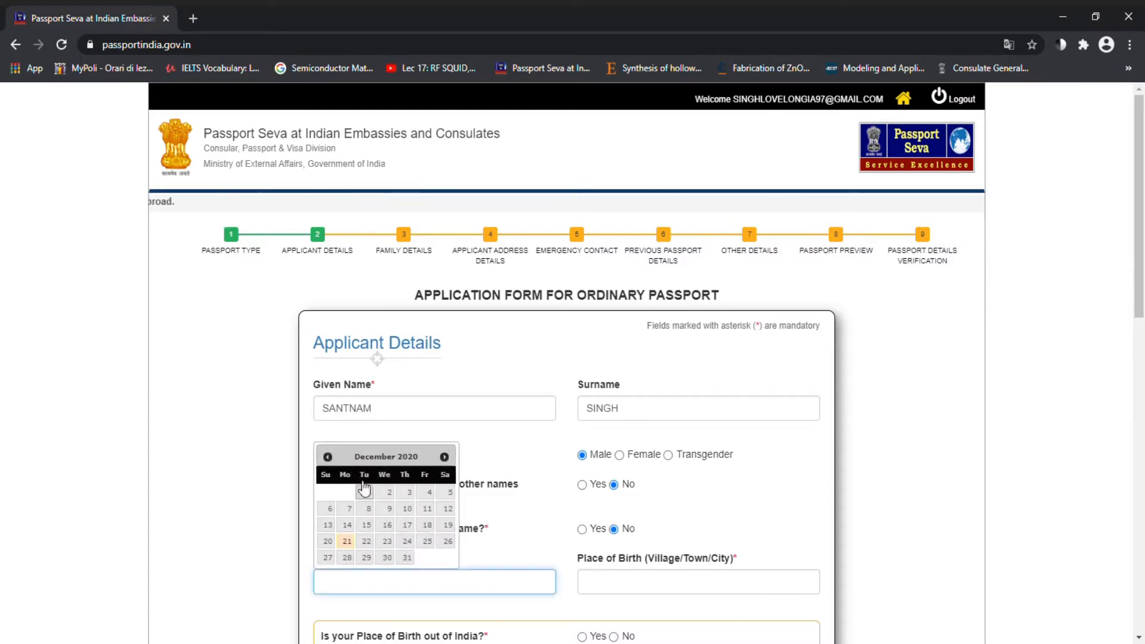
pyautogui.click(328, 457)
pyautogui.click(327, 456)
pyautogui.click(328, 456)
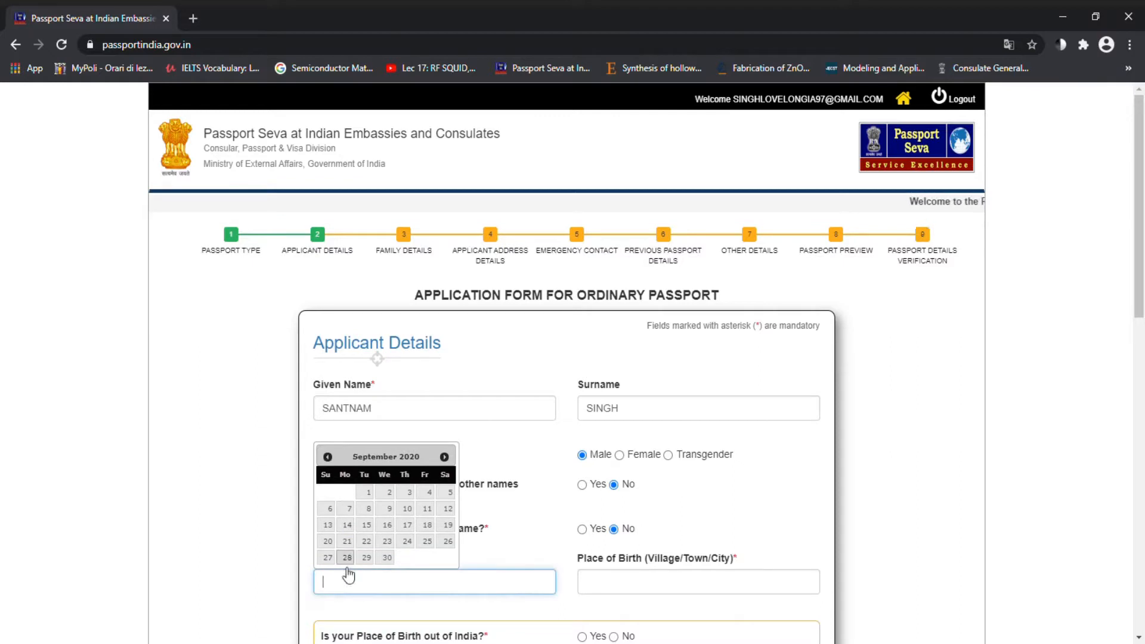
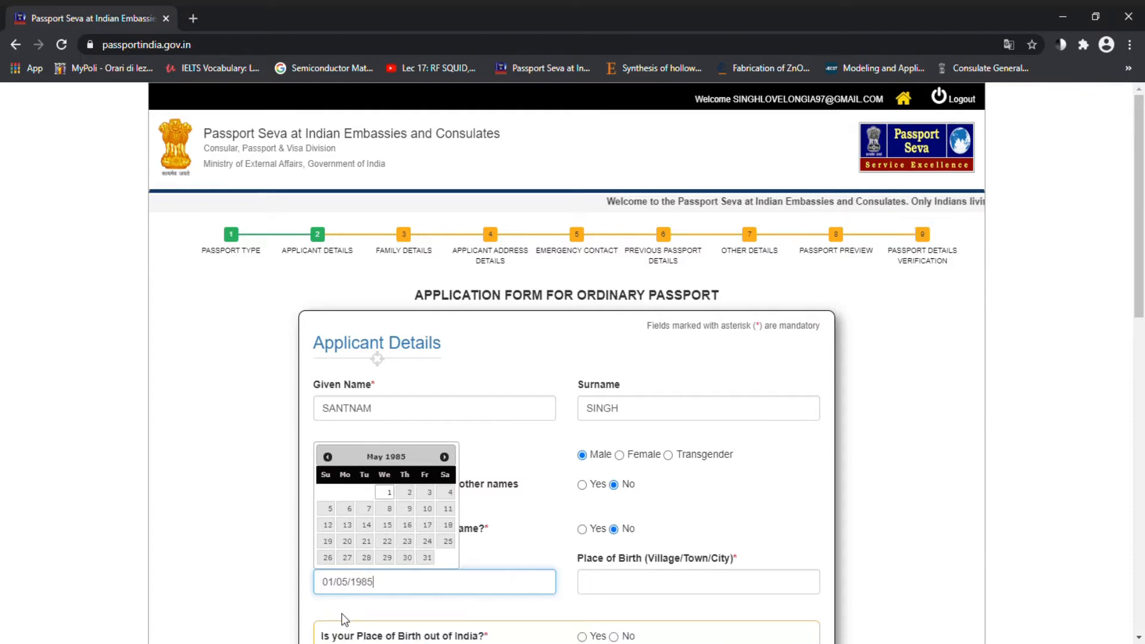
pyautogui.click(659, 585)
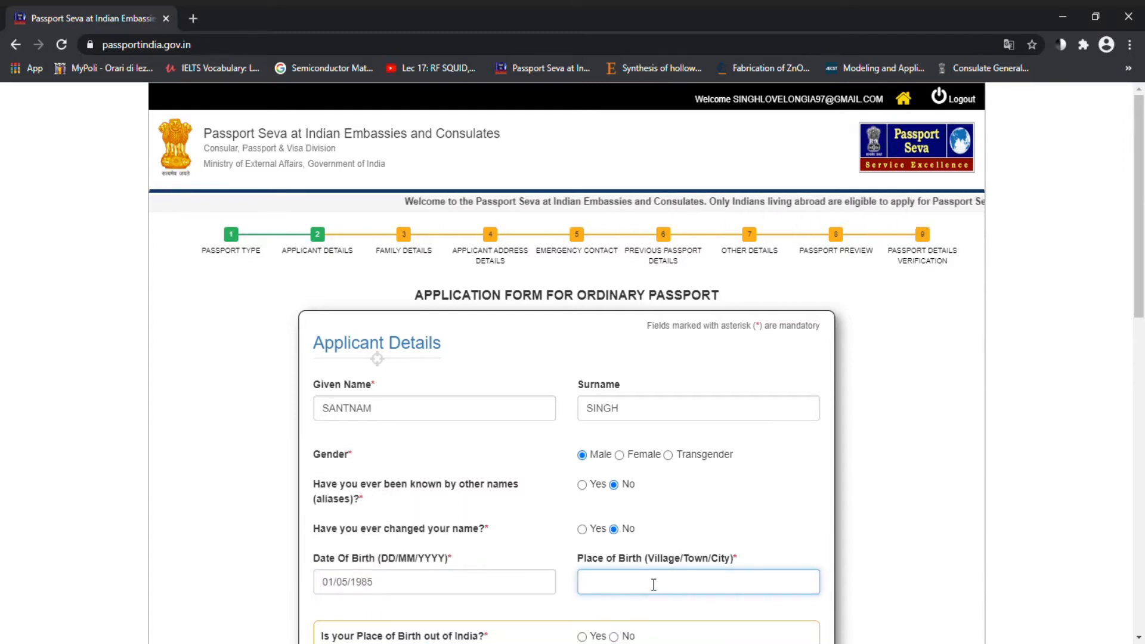
# Step: Enter the place of birth, answer No to birth outside India, and set State/UT to Punjab
pyautogui.click(614, 619)
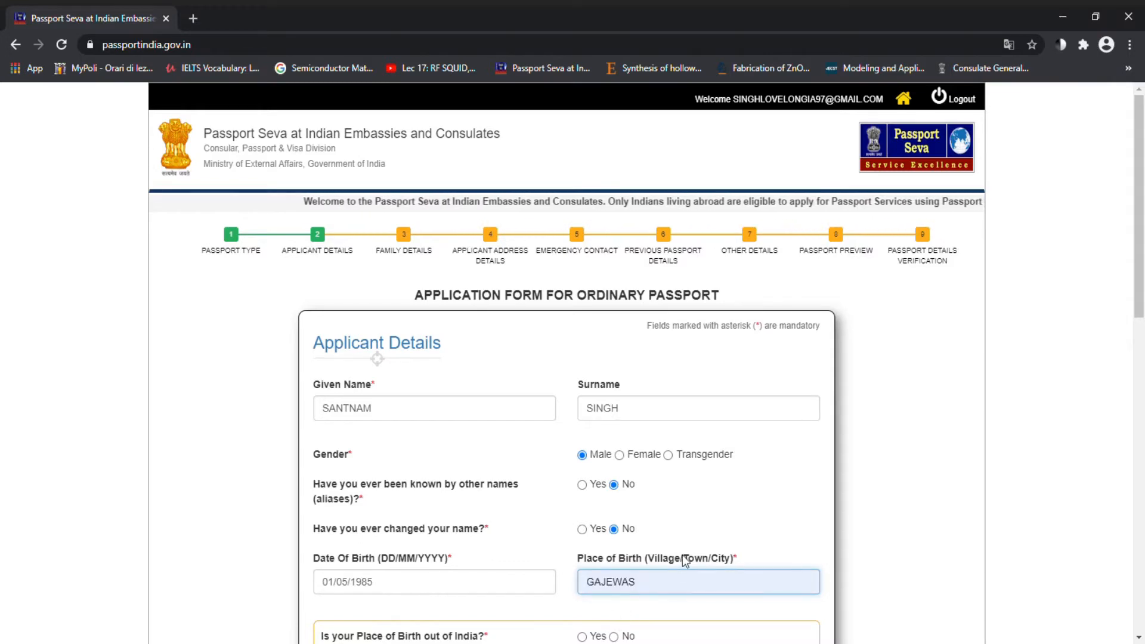
pyautogui.scroll(-2, 615, 621)
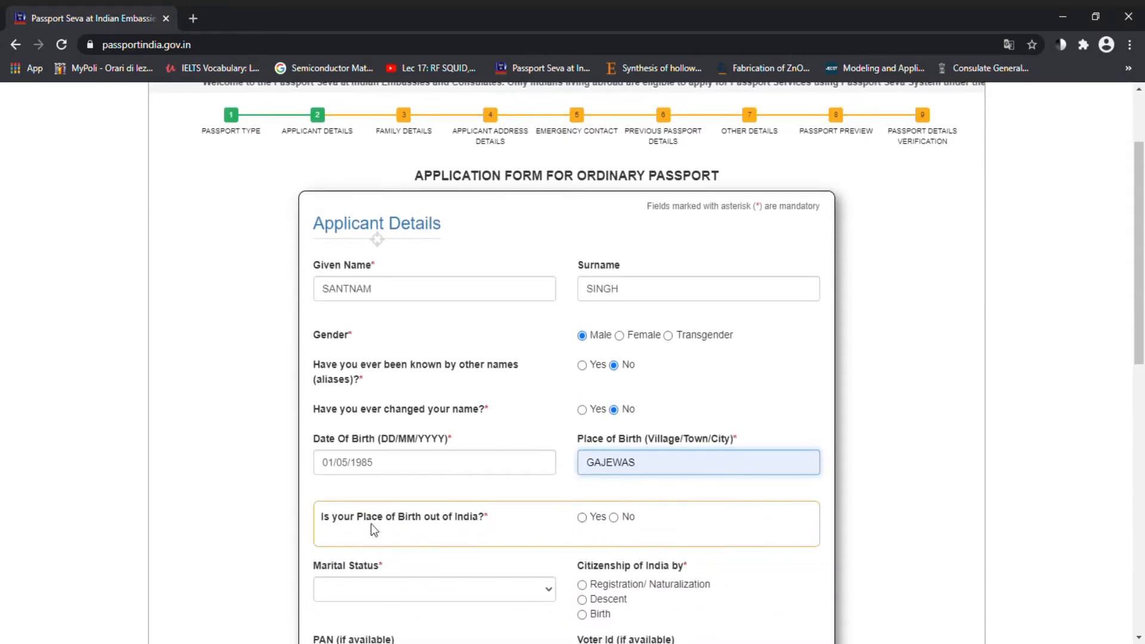
pyautogui.click(582, 518)
pyautogui.click(629, 557)
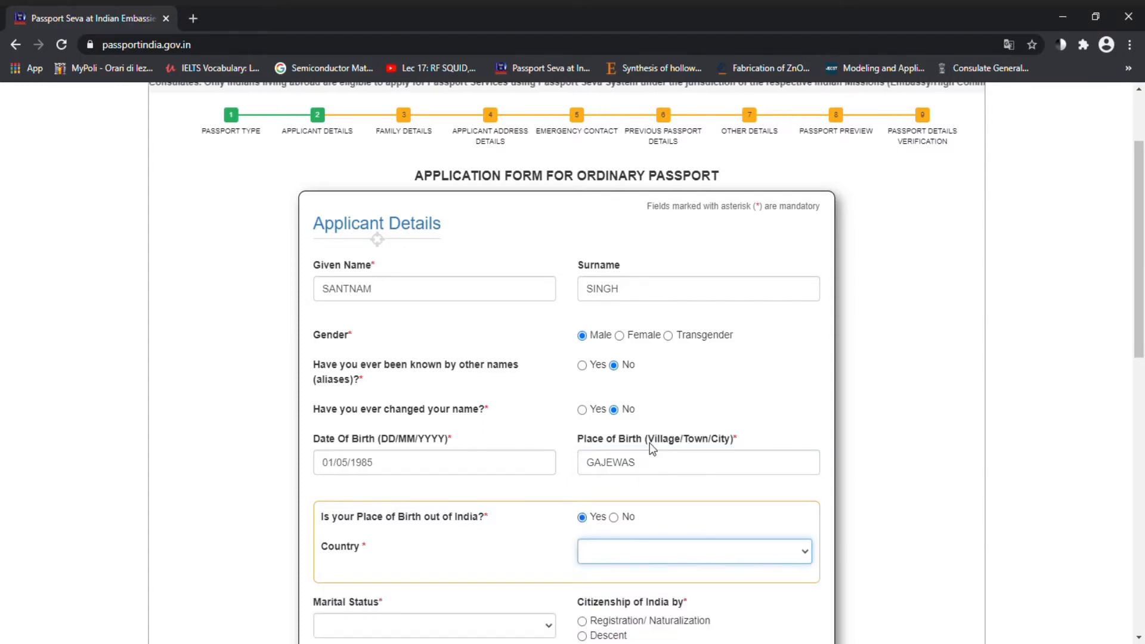
pyautogui.click(500, 546)
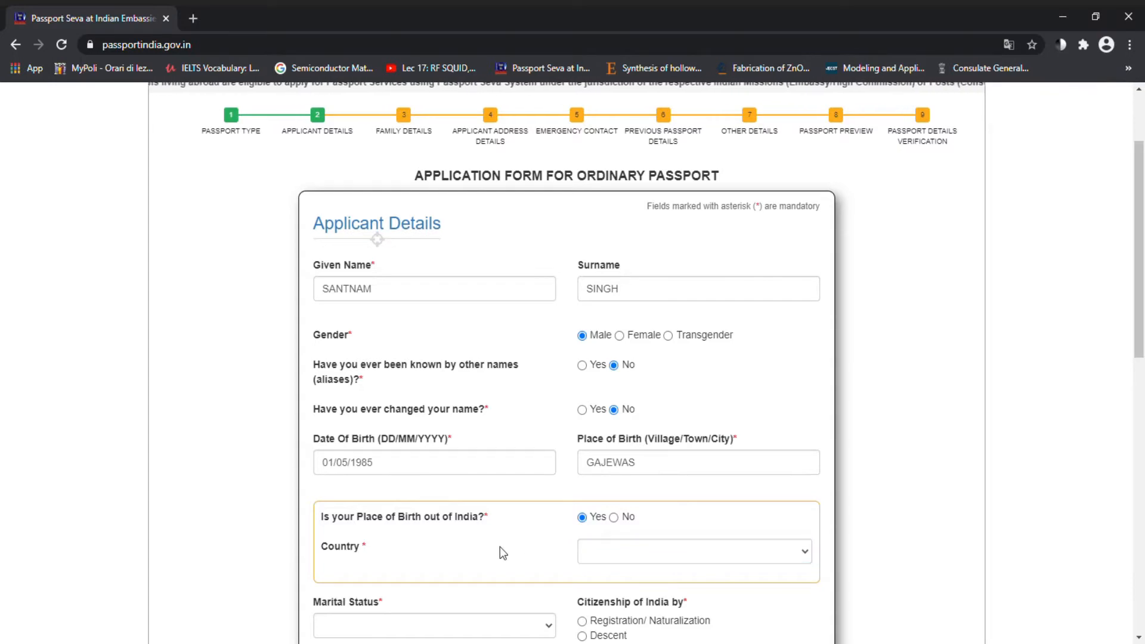
pyautogui.click(623, 523)
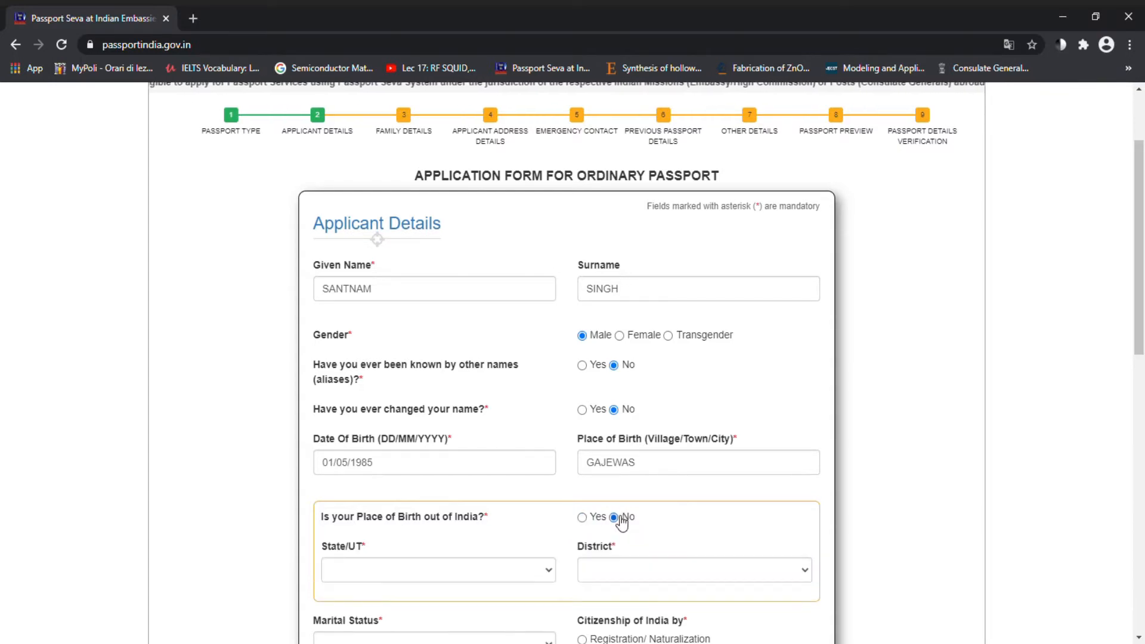
pyautogui.click(430, 571)
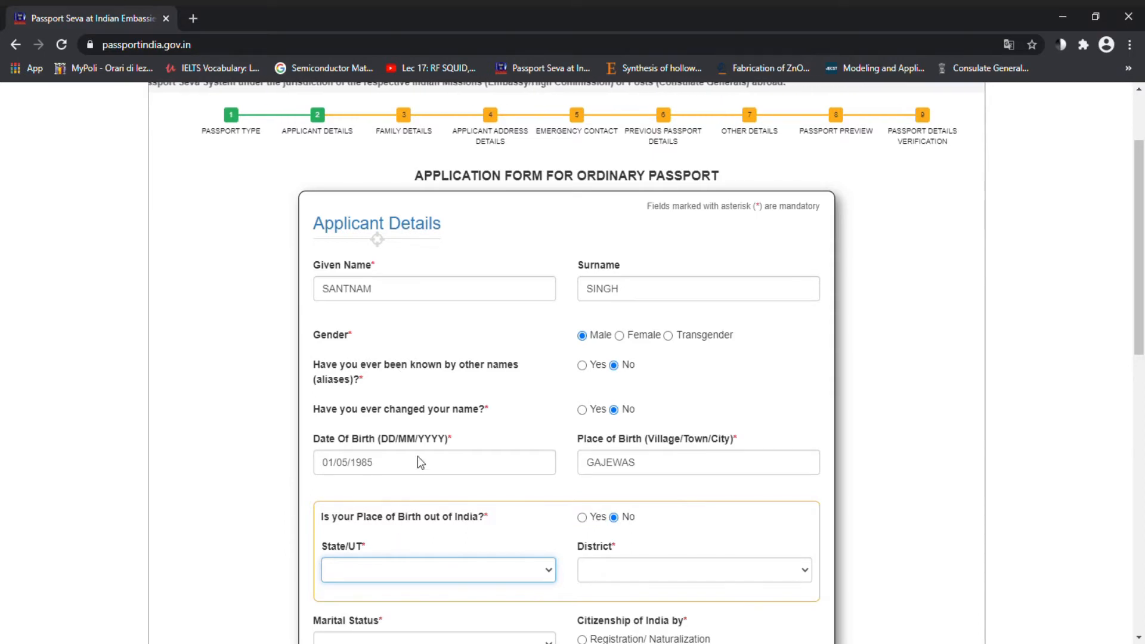
pyautogui.press('p')
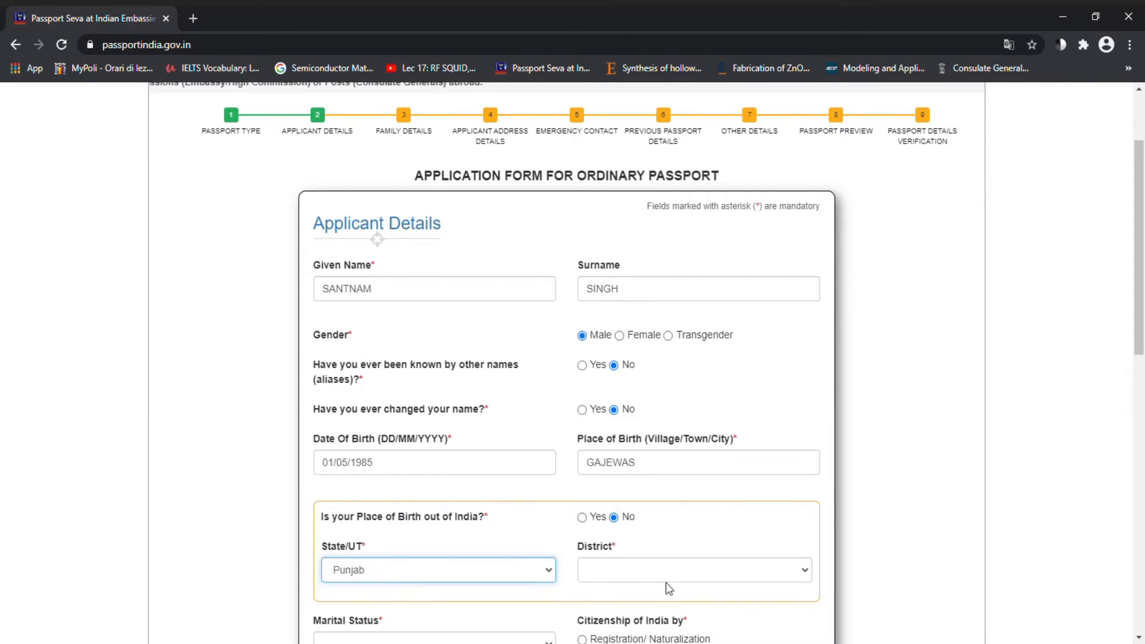
pyautogui.click(652, 571)
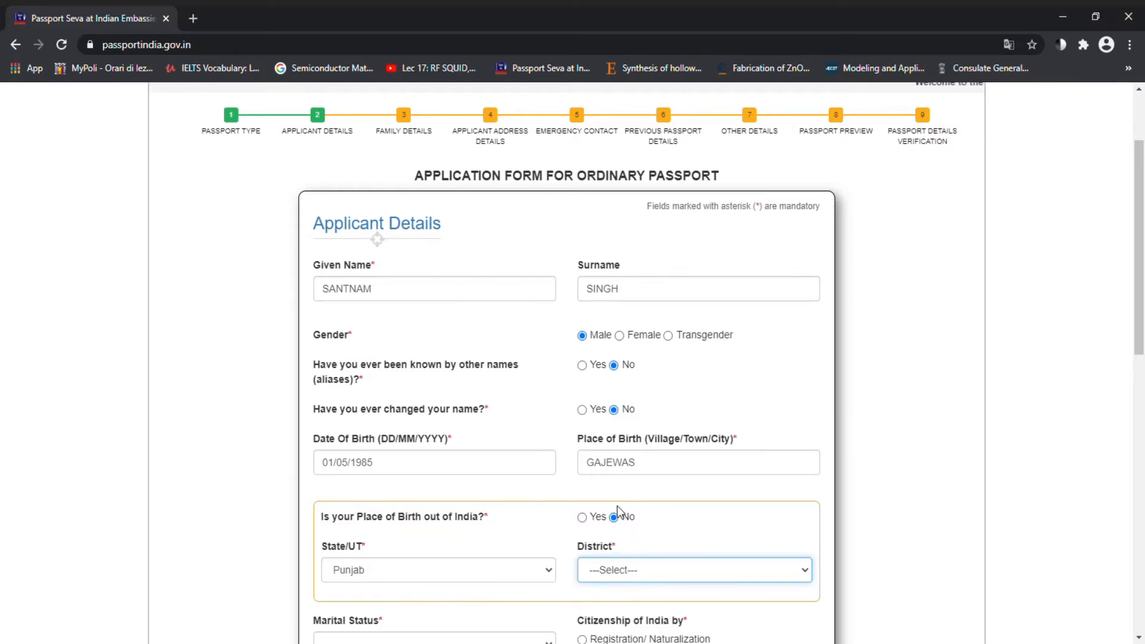
# Step: Set district Ropar, marital status Married, citizenship by Birth, and employment type Others
pyautogui.click(601, 482)
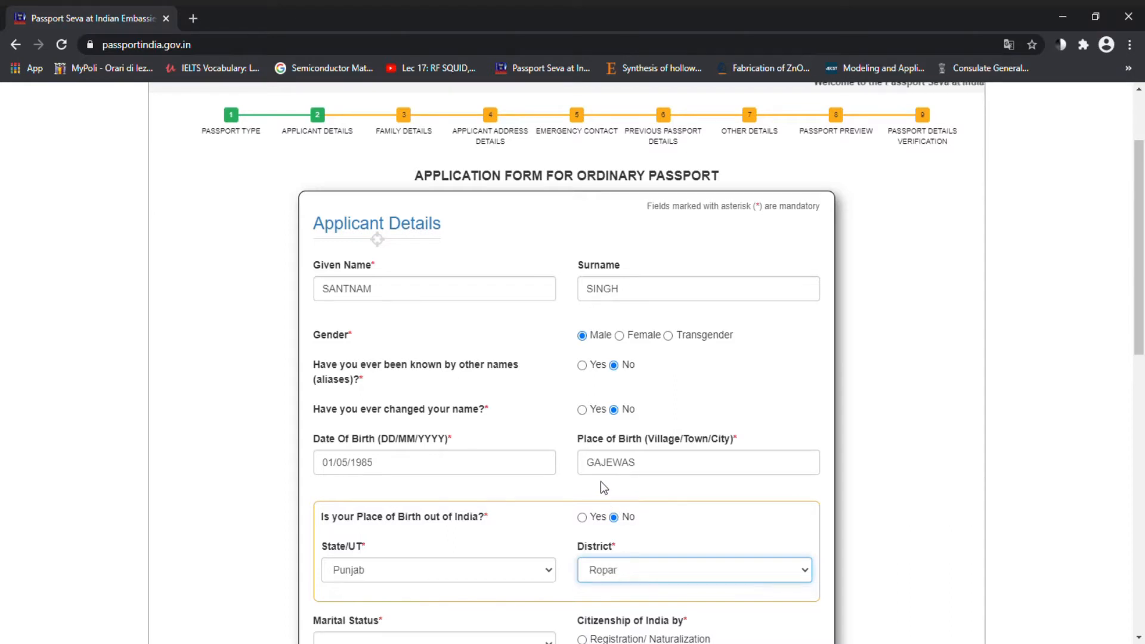
pyautogui.scroll(-5, 600, 481)
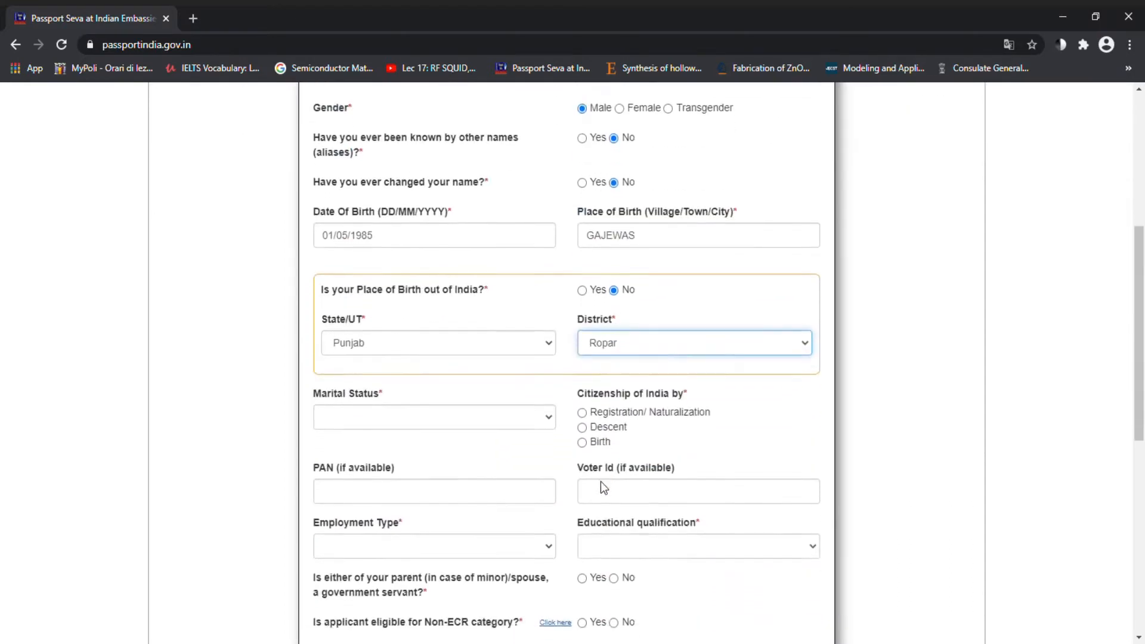
pyautogui.click(548, 319)
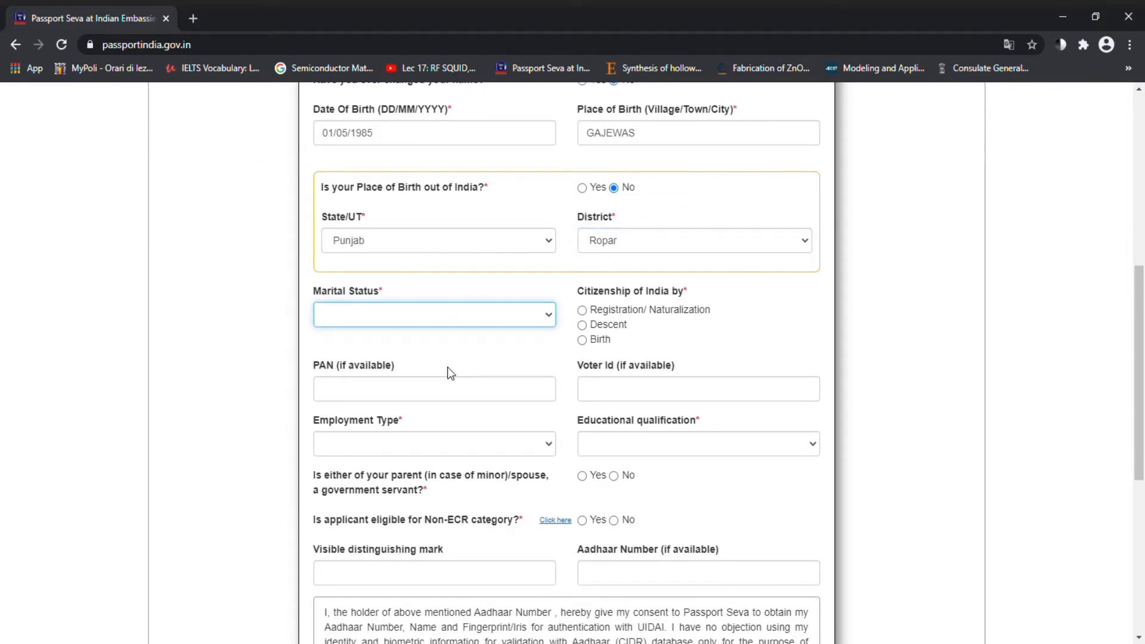
pyautogui.click(340, 388)
pyautogui.click(584, 342)
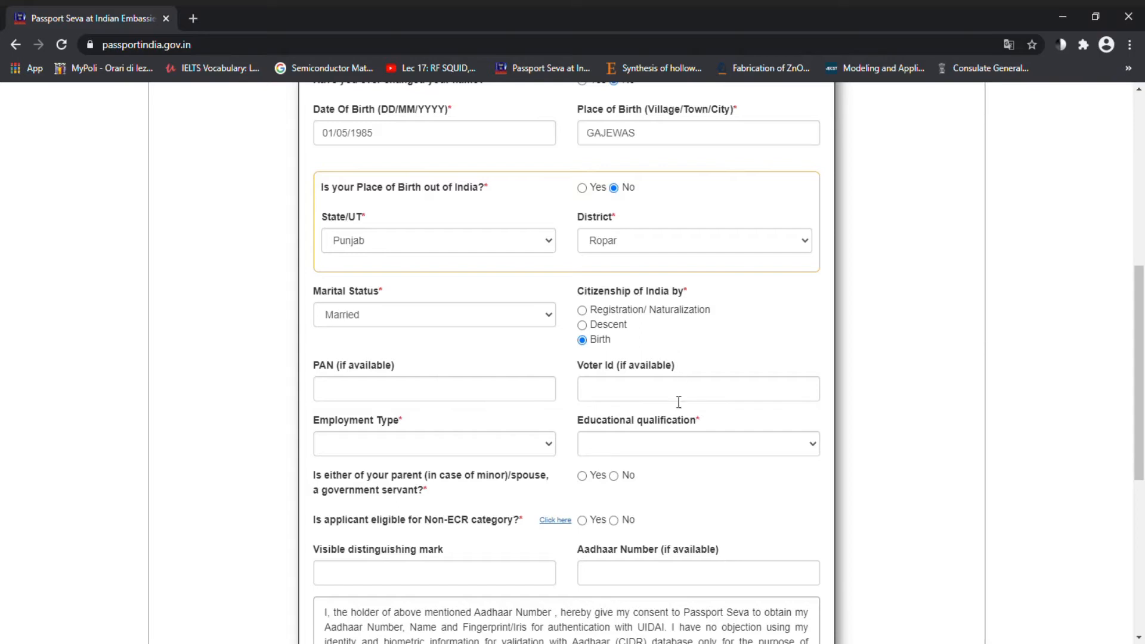
pyautogui.click(388, 448)
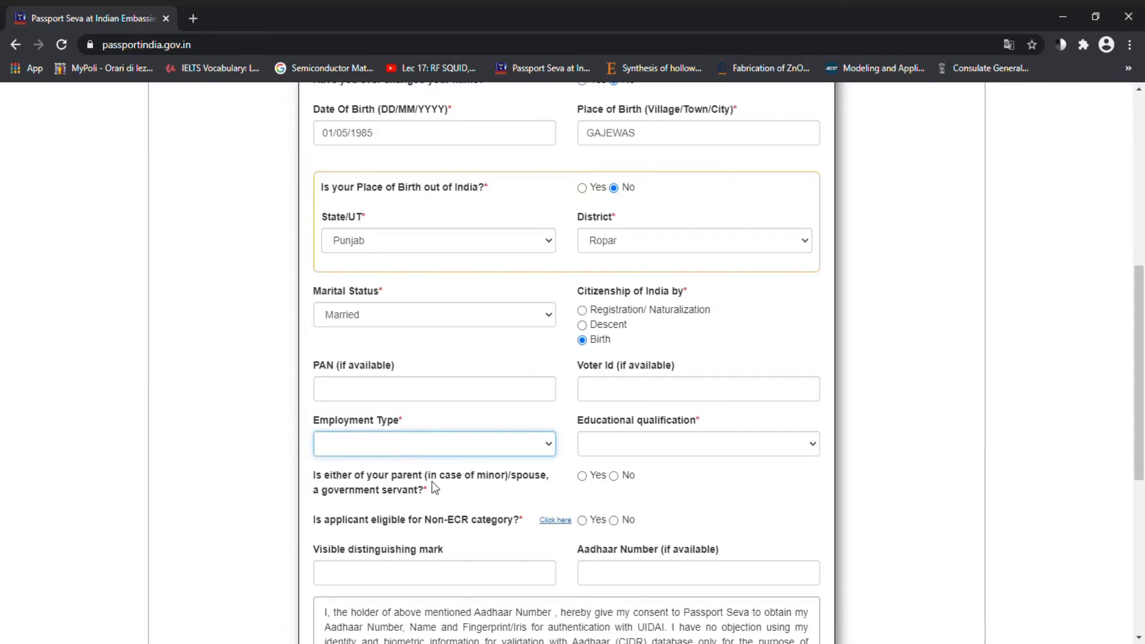
pyautogui.scroll(-3, 783, 503)
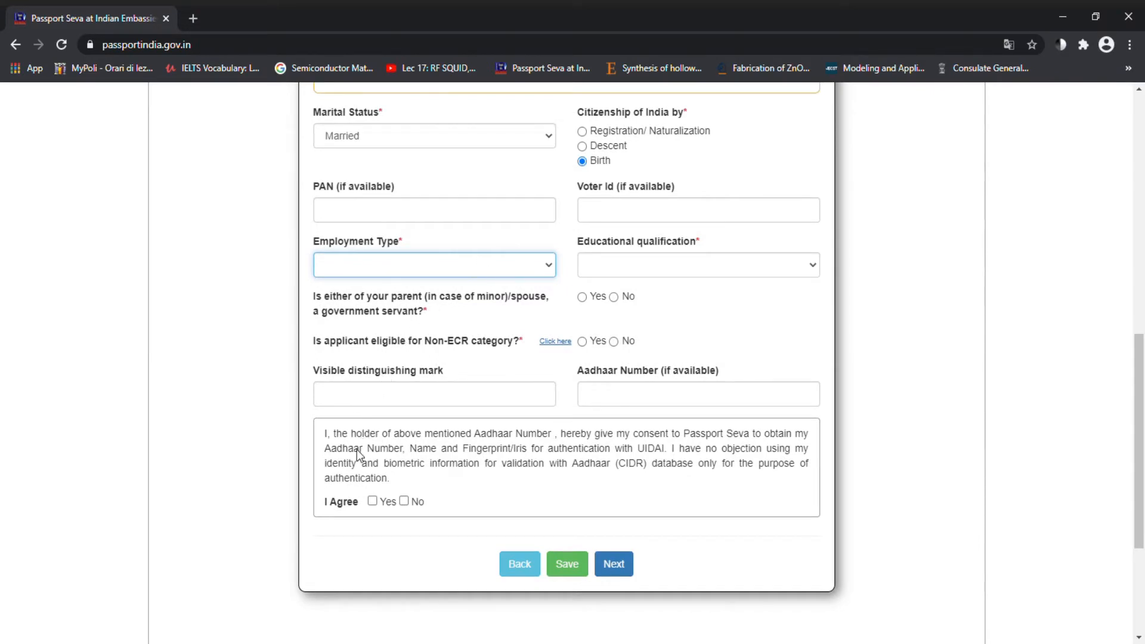
pyautogui.press('o')
pyautogui.click(614, 271)
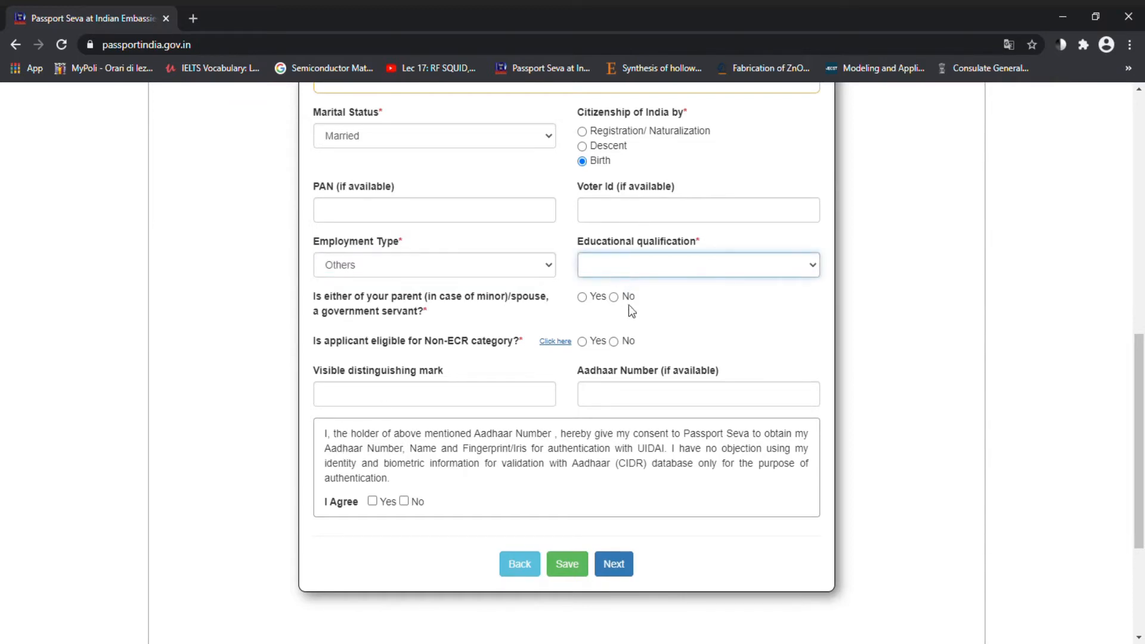
# Step: Set education to Between 8th And 9th Standard, answer No for government servant, save and continue
pyautogui.click(610, 352)
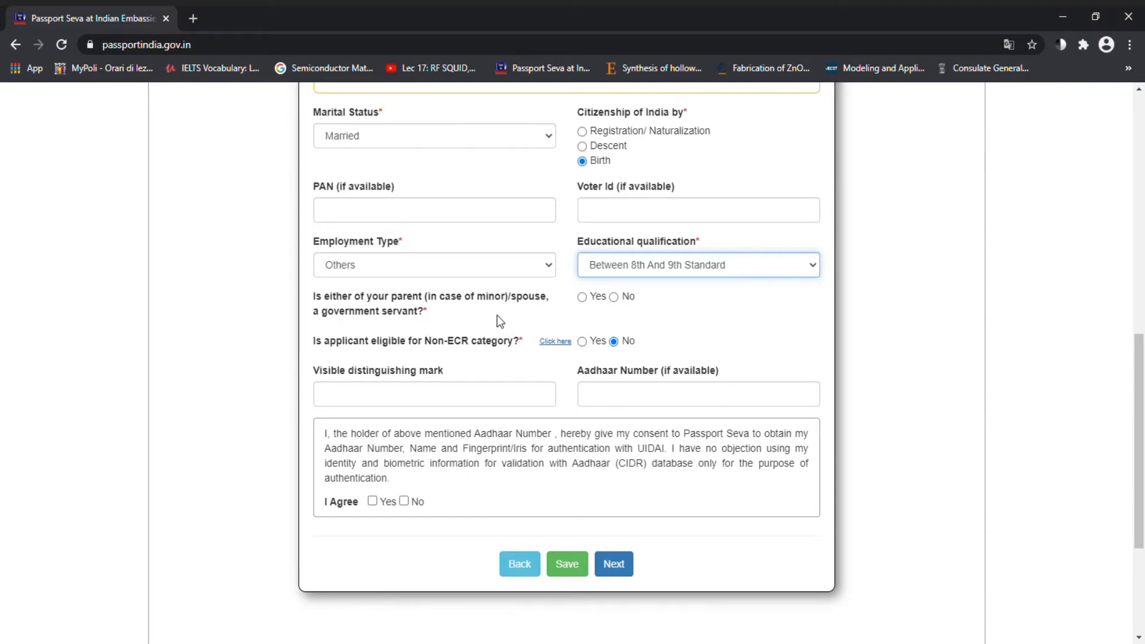
pyautogui.click(614, 298)
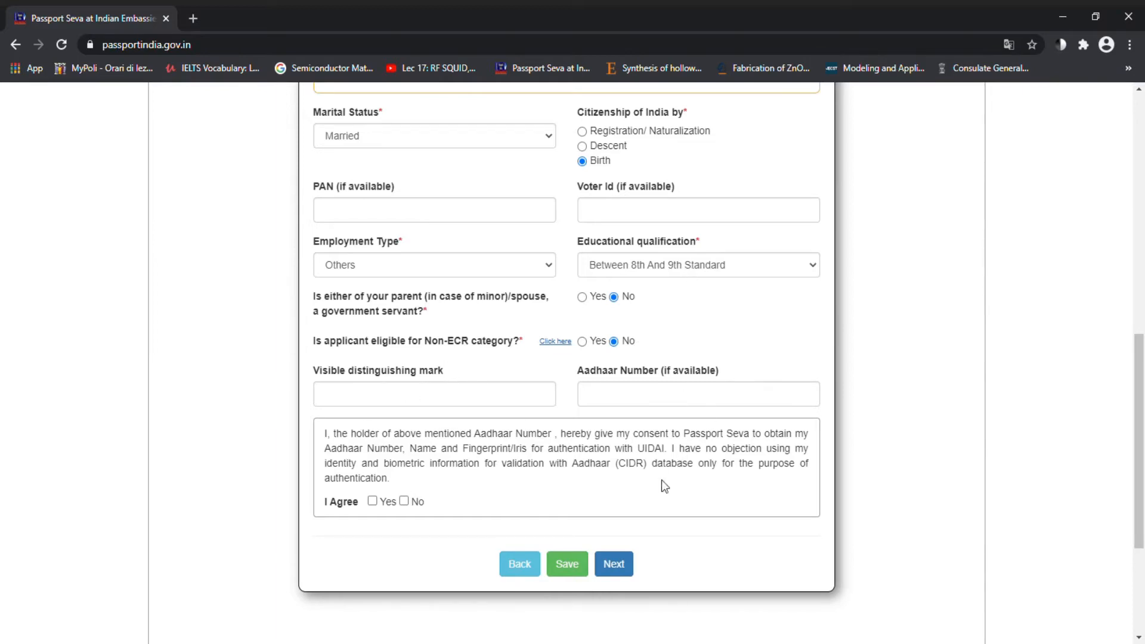
pyautogui.click(571, 570)
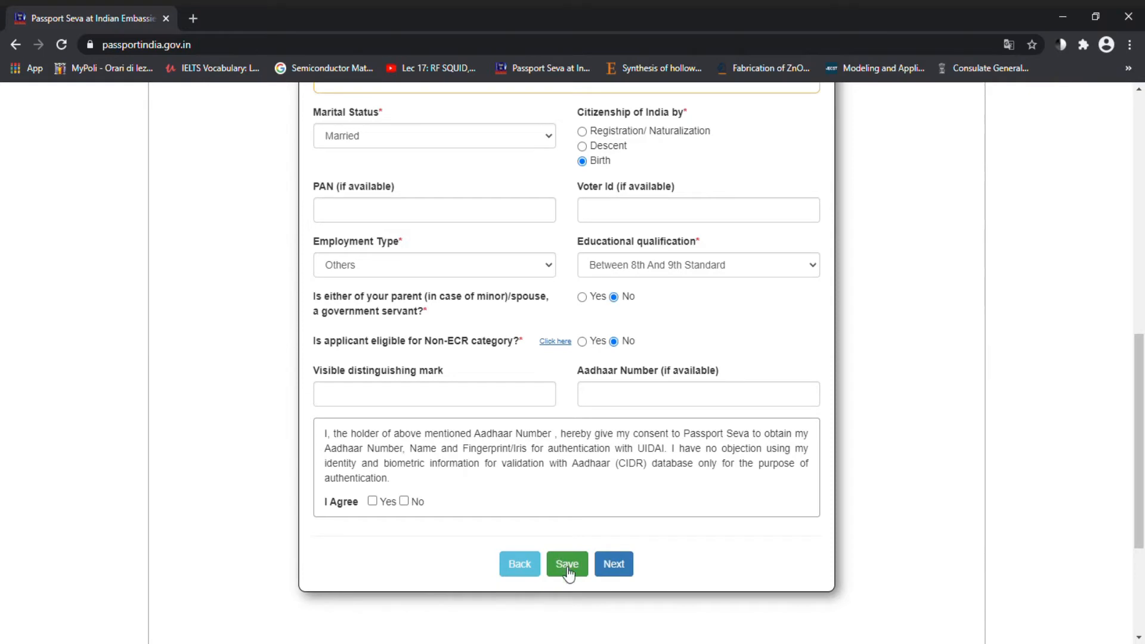
pyautogui.click(624, 567)
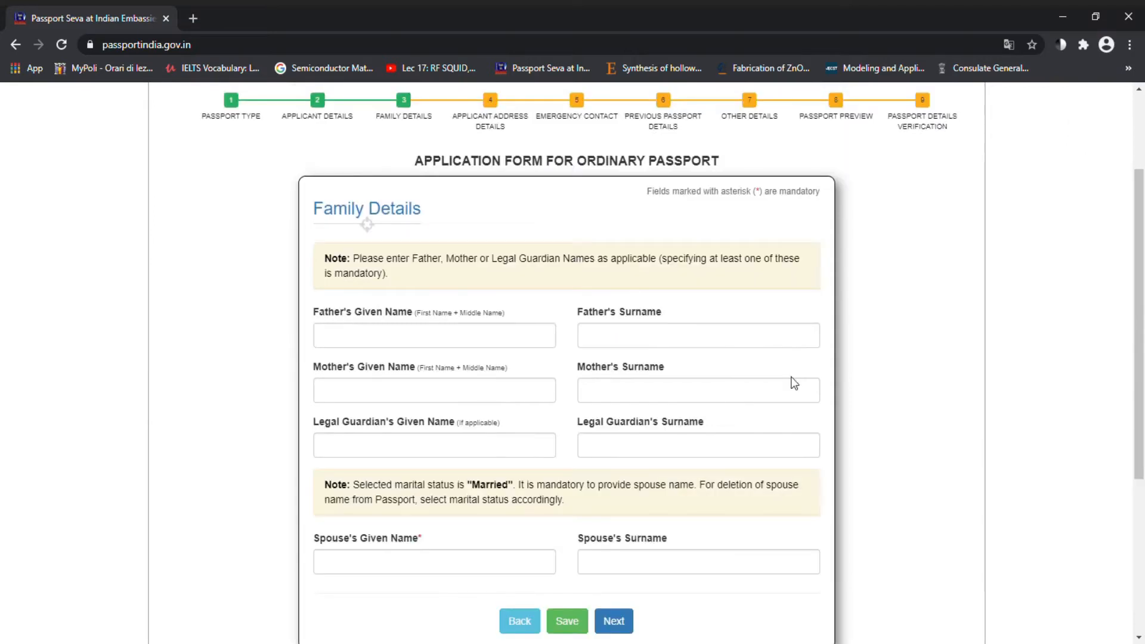
# Step: Enter the father's given name and surname and the mother's name
pyautogui.click(436, 341)
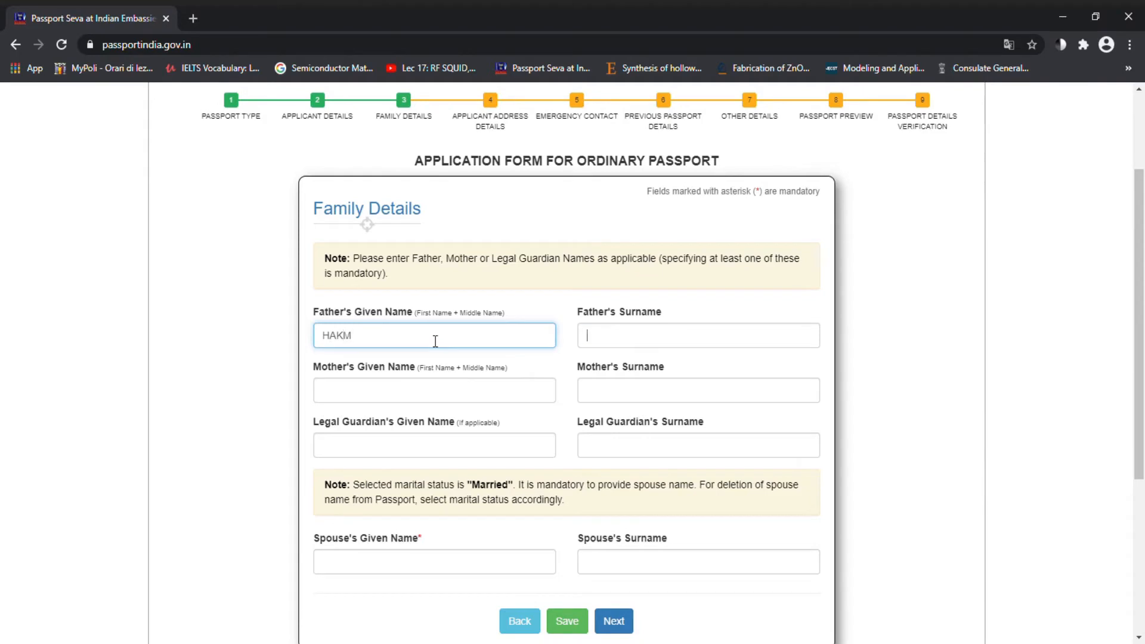
pyautogui.press('Tab')
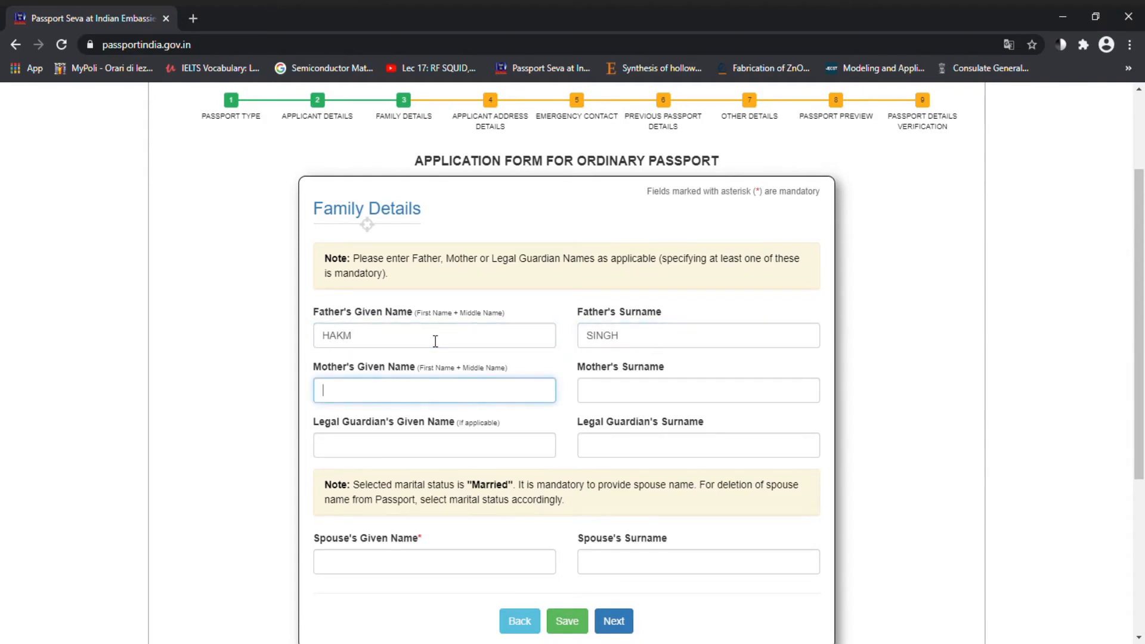
pyautogui.press('Tab')
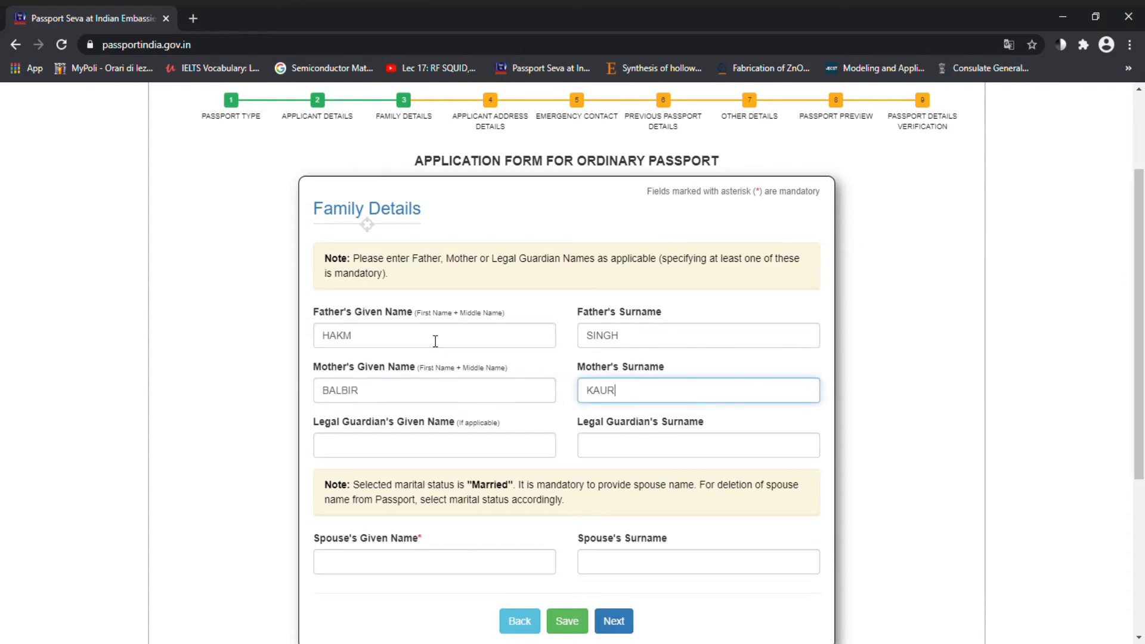
# Step: Enter the spouse's name, save the family details, and continue
pyautogui.click(360, 570)
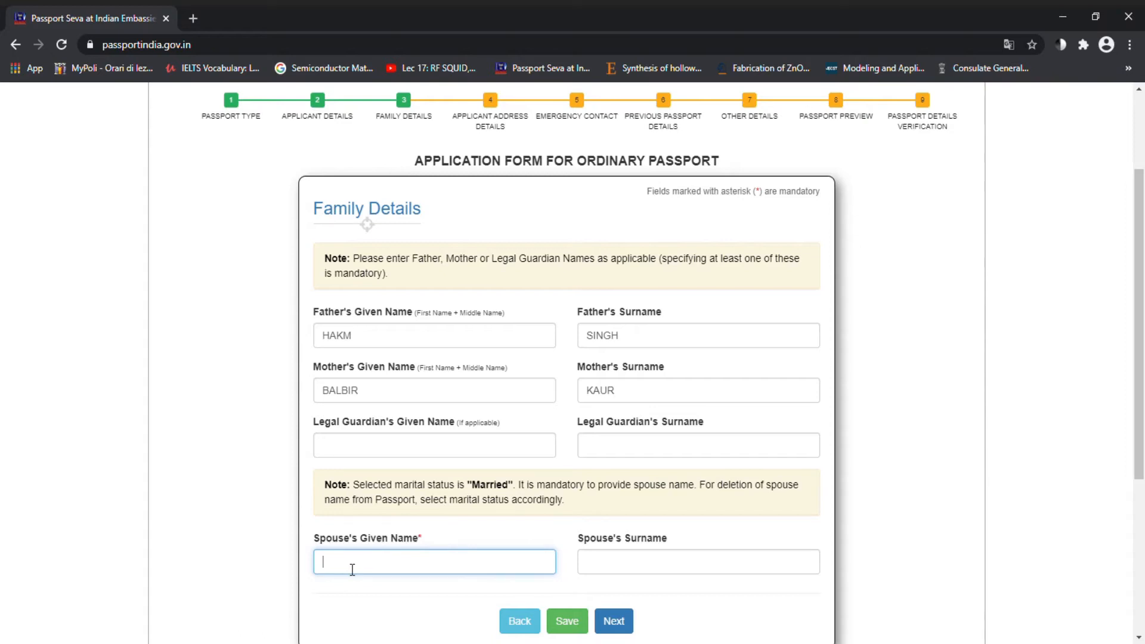
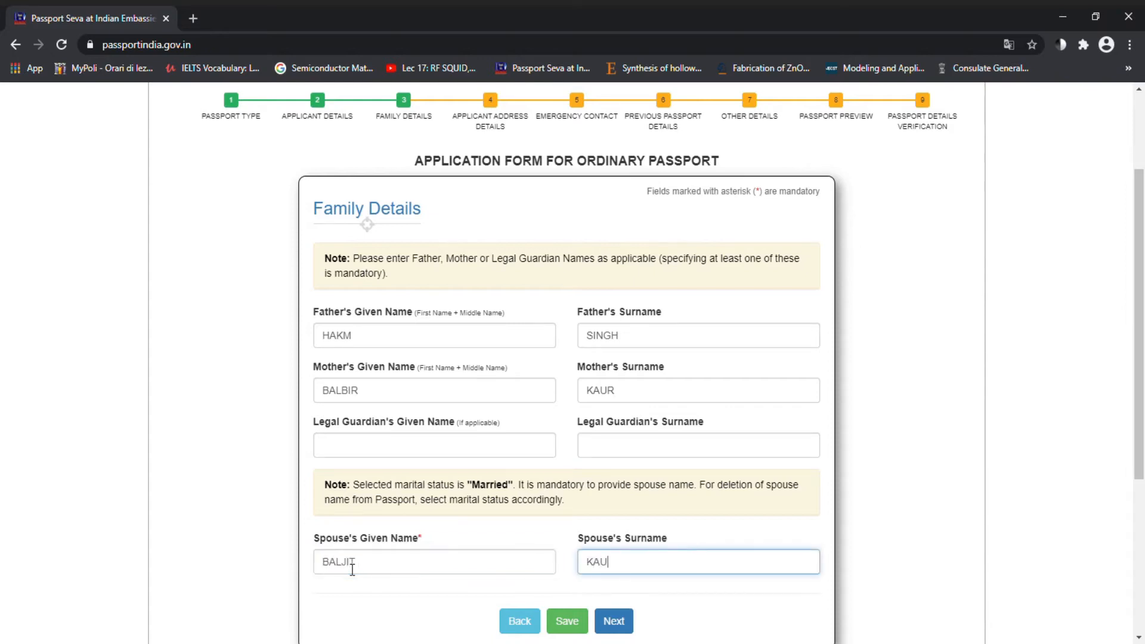
pyautogui.click(567, 622)
pyautogui.scroll(-1, 612, 620)
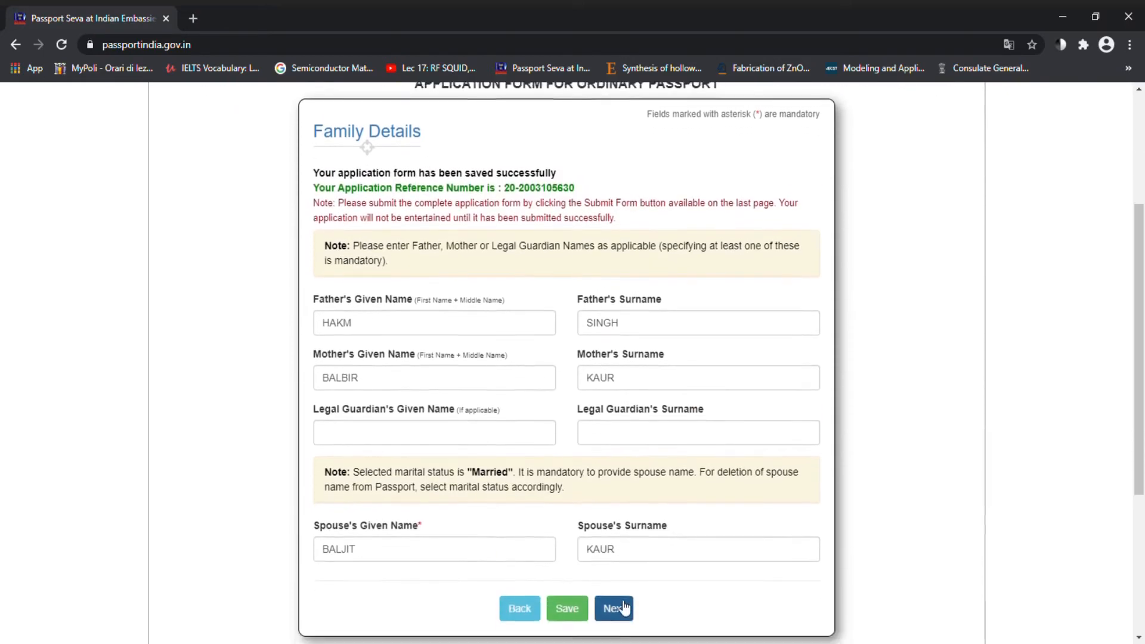
pyautogui.click(619, 603)
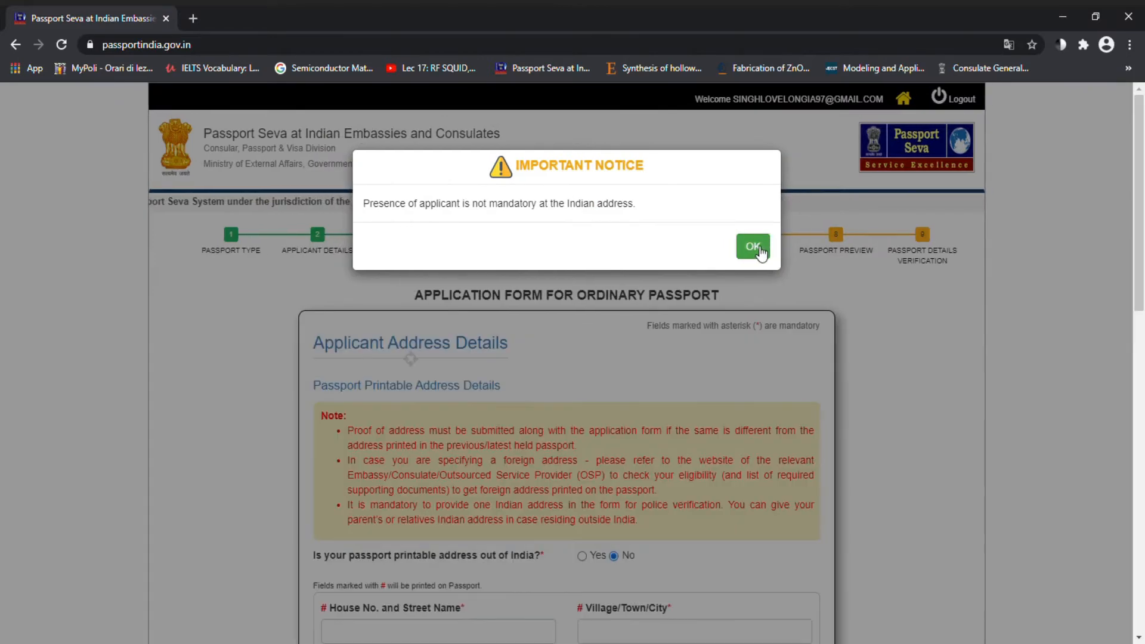
# Step: Dismiss the Important Notice and enter the house/street and village/town of the address
pyautogui.click(757, 248)
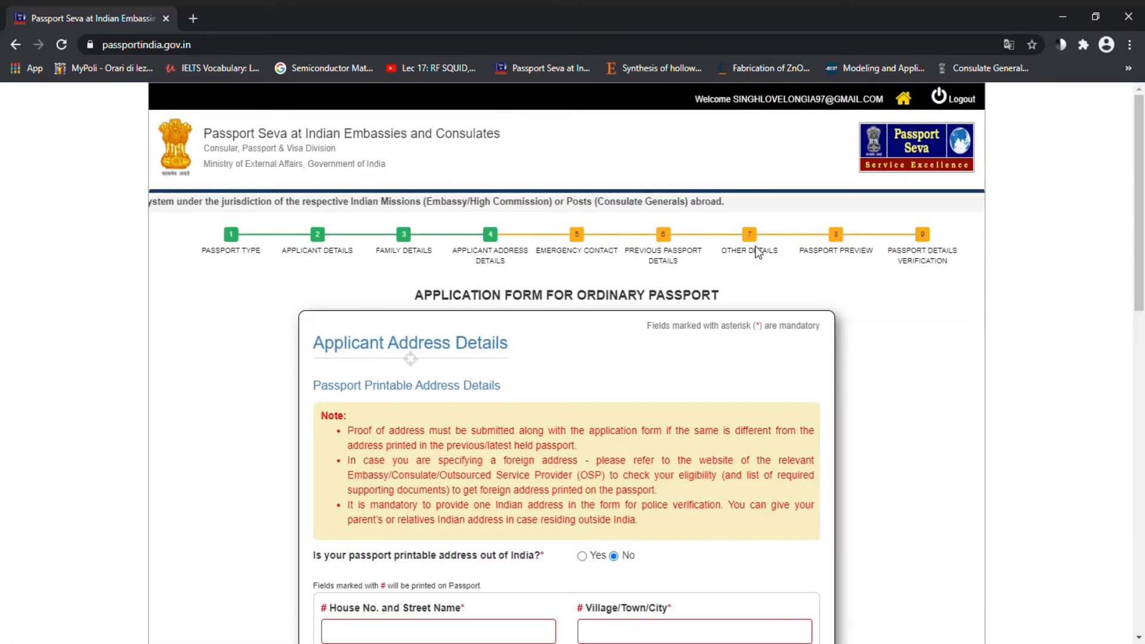
pyautogui.scroll(-4, 565, 417)
pyautogui.scroll(-3, 564, 417)
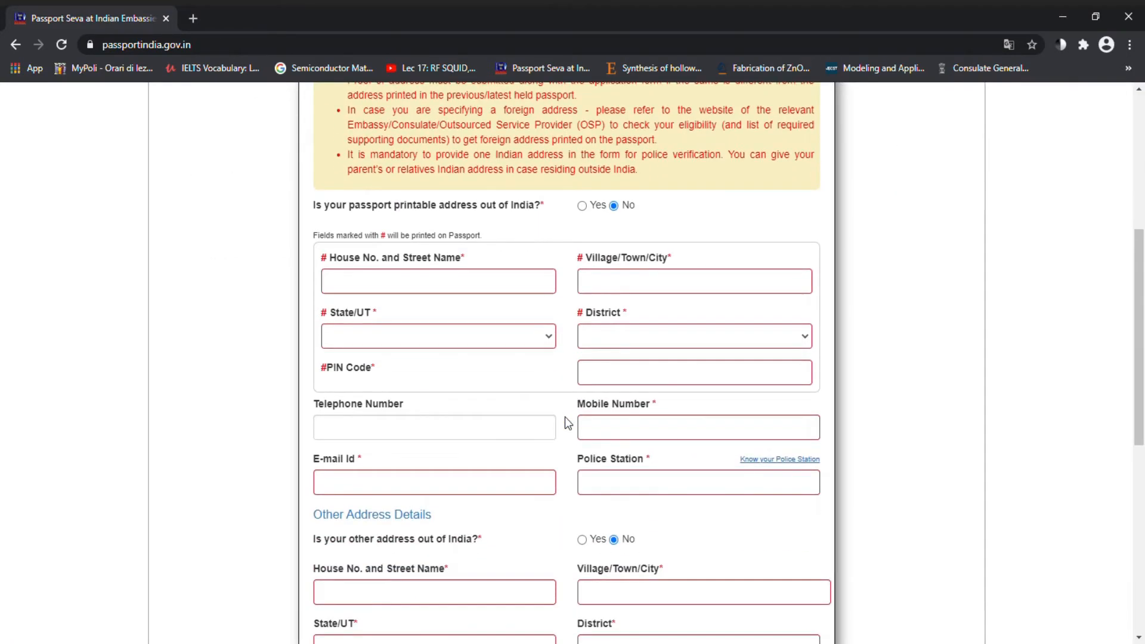
pyautogui.click(331, 251)
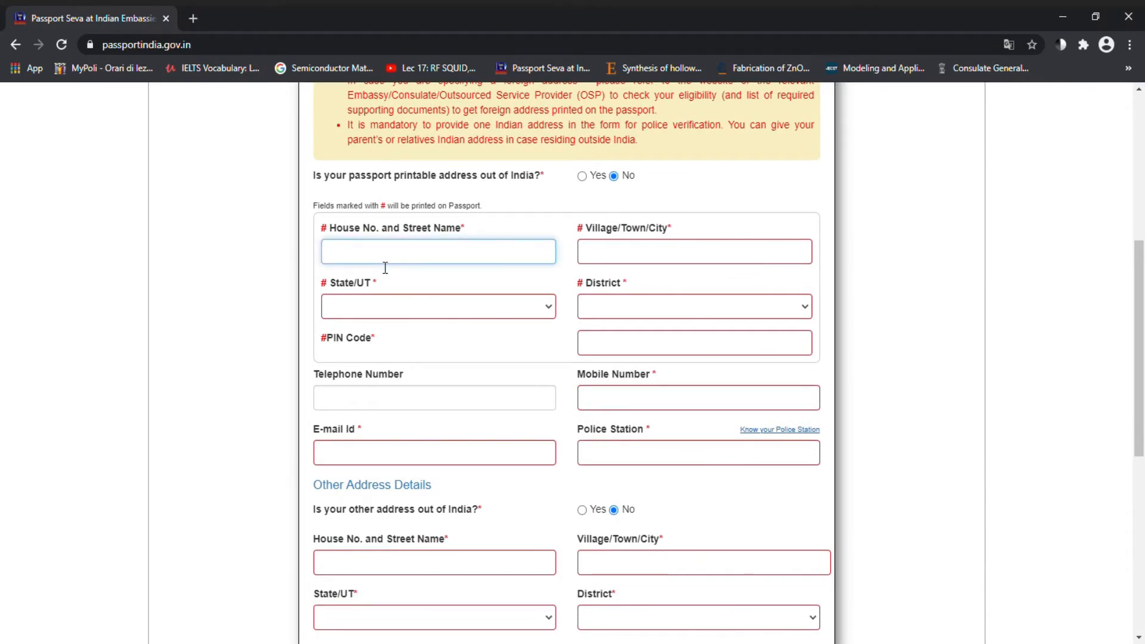
pyautogui.write('BALA')
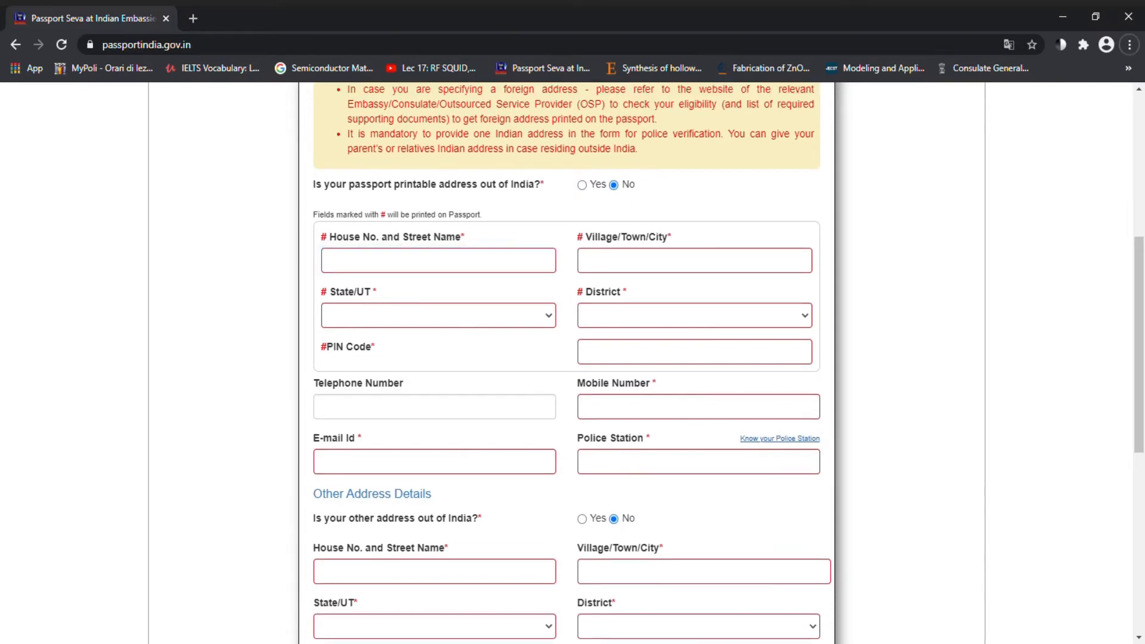
pyautogui.click(405, 267)
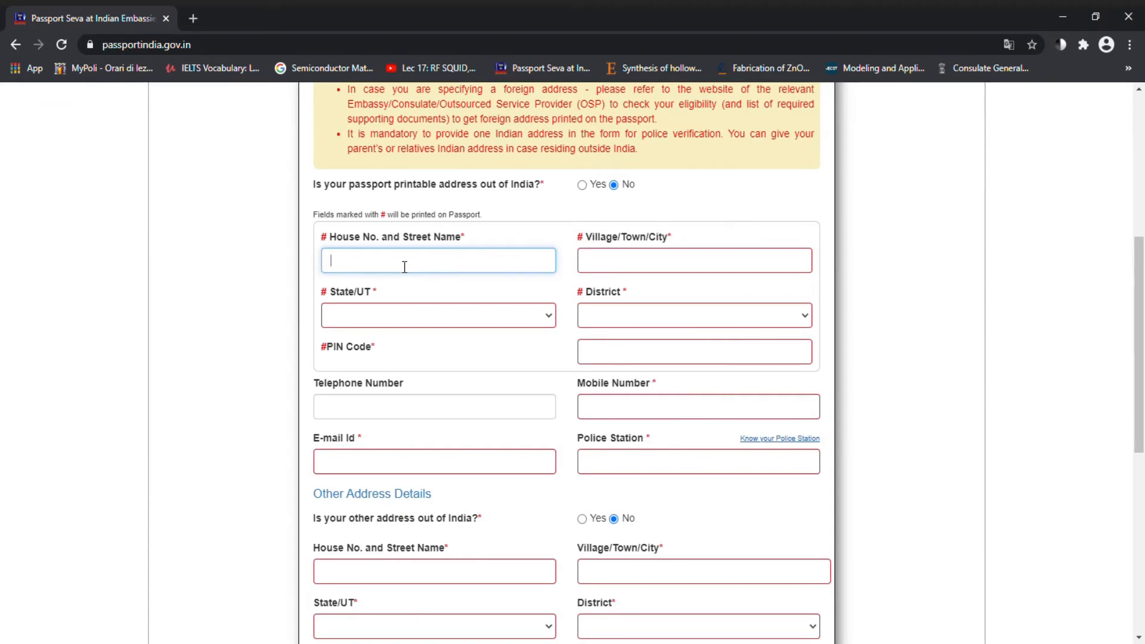
pyautogui.press('BackSpace')
pyautogui.click(605, 267)
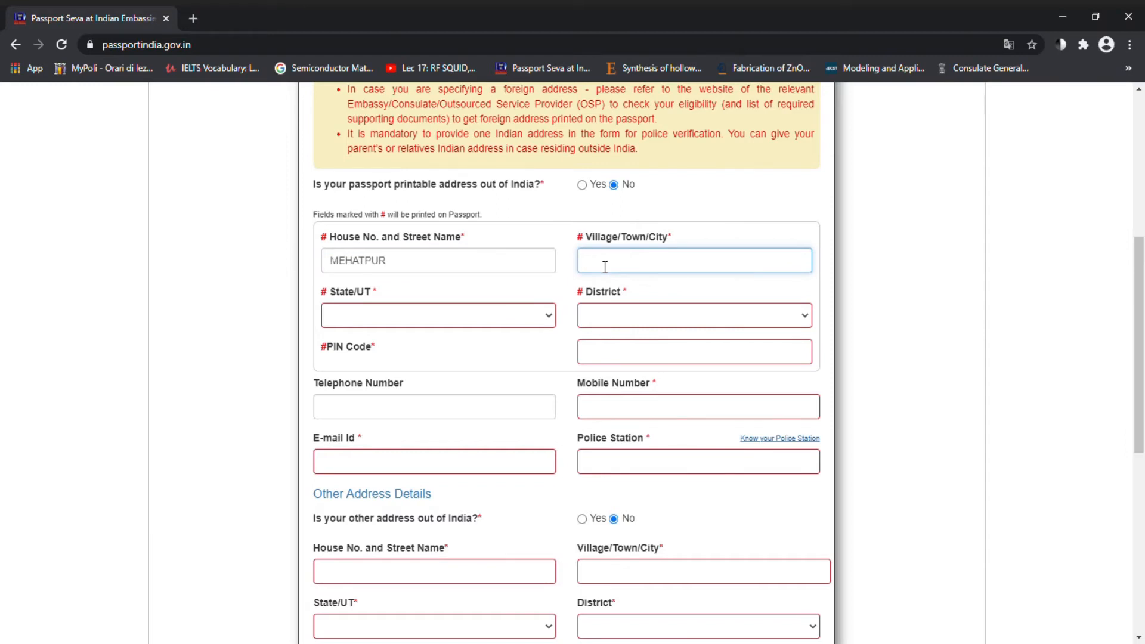
pyautogui.write('BALACHAUR')
# Step: Select the address State/UT, District and PIN Code from the dropdowns
pyautogui.click(486, 316)
pyautogui.press('p')
pyautogui.press('p')
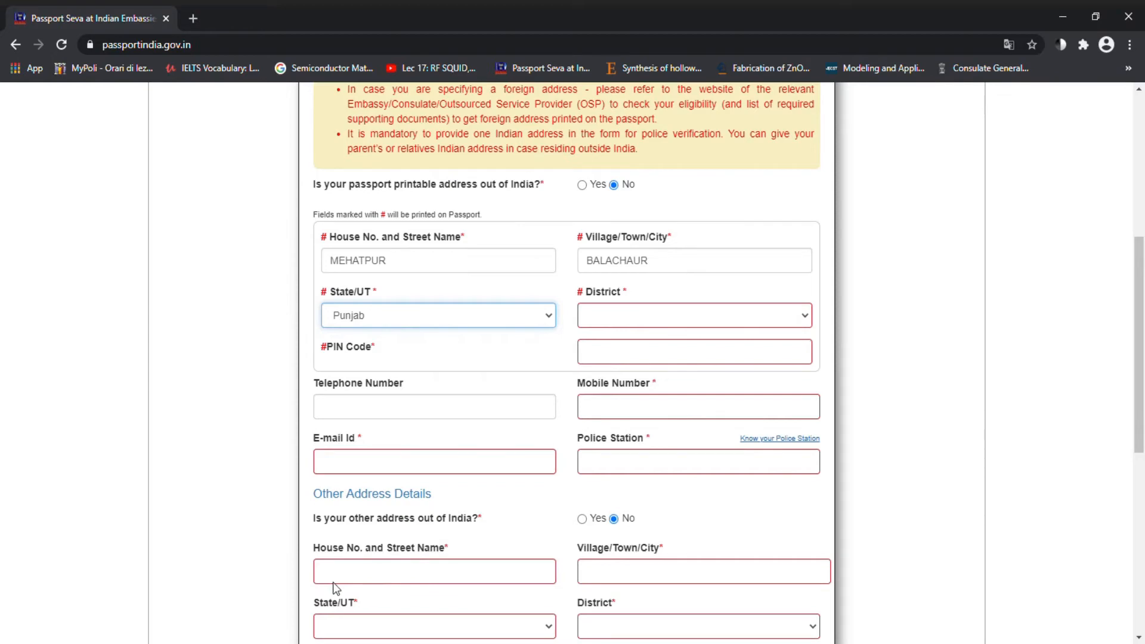
pyautogui.click(632, 312)
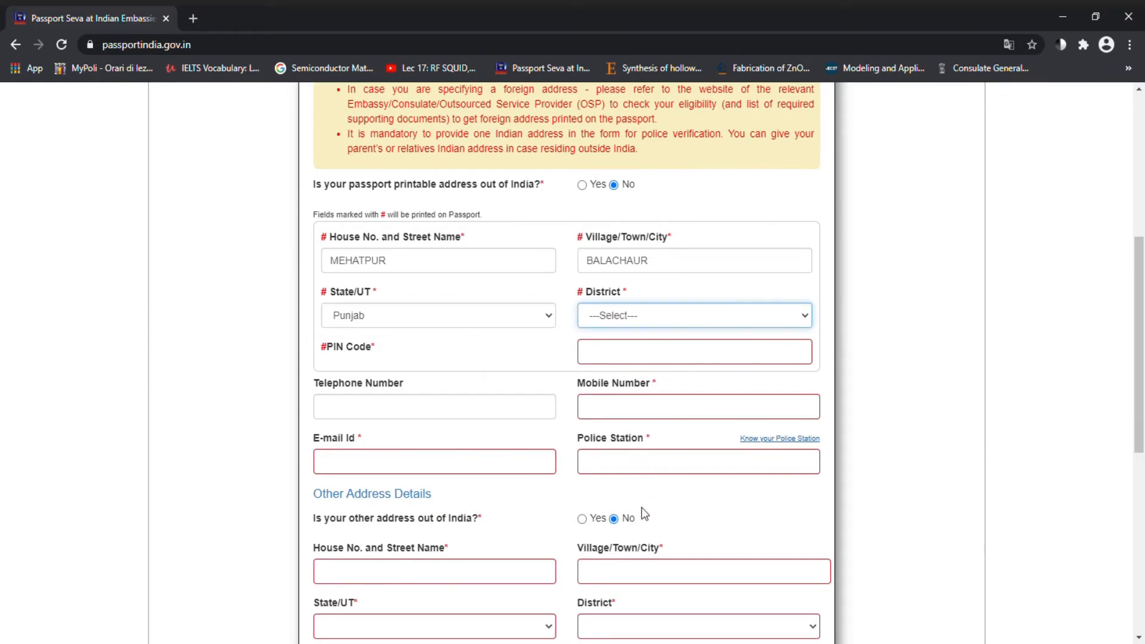
pyautogui.press('s')
pyautogui.press('Tab')
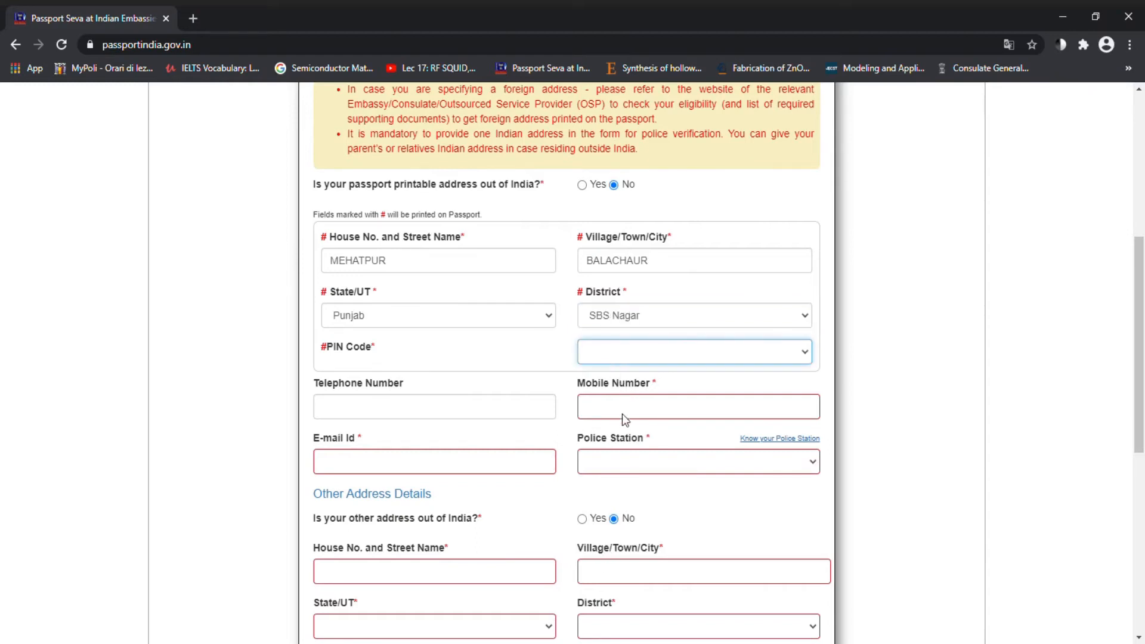
pyautogui.press('Down')
# Step: Add the applicant's mobile number, e-mail address and police station SBS Nagar to the printable address
pyautogui.click(608, 409)
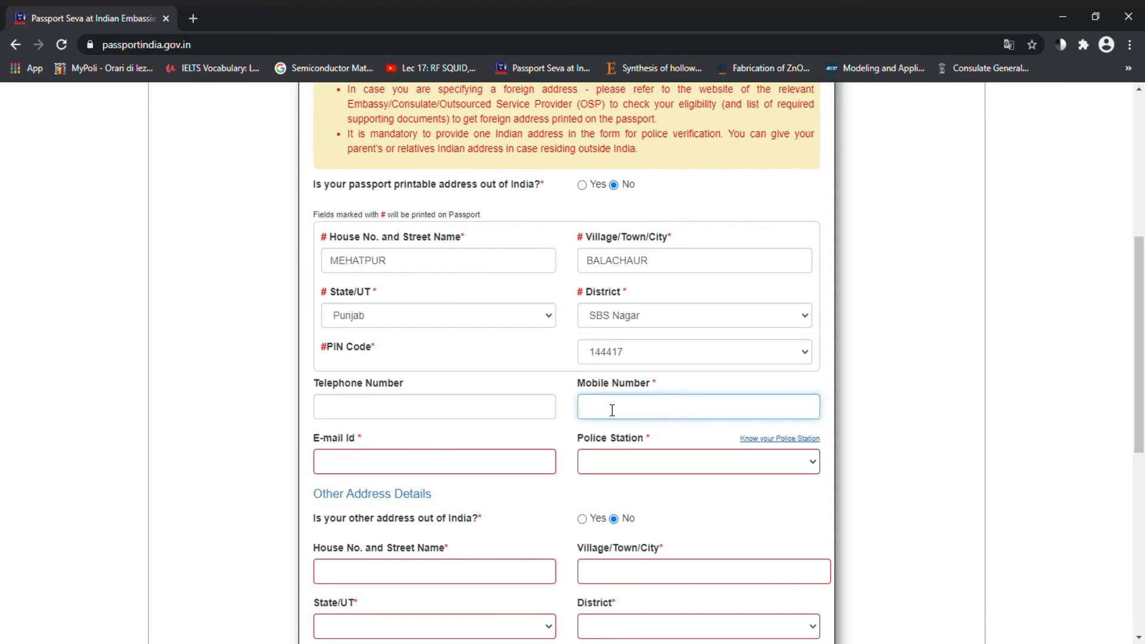
pyautogui.click(414, 472)
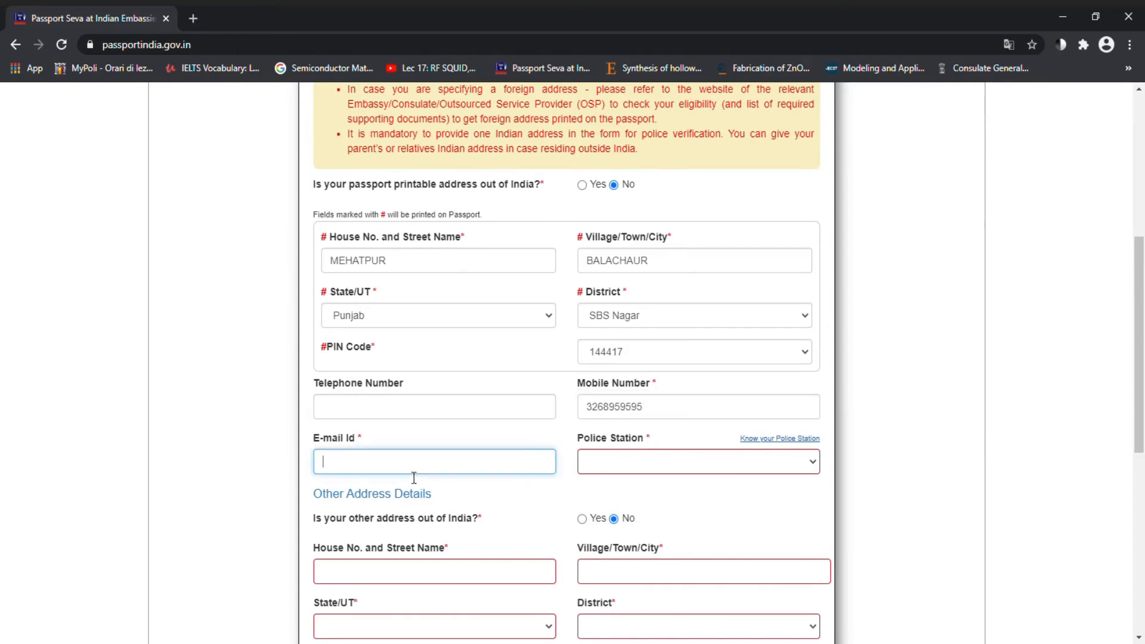
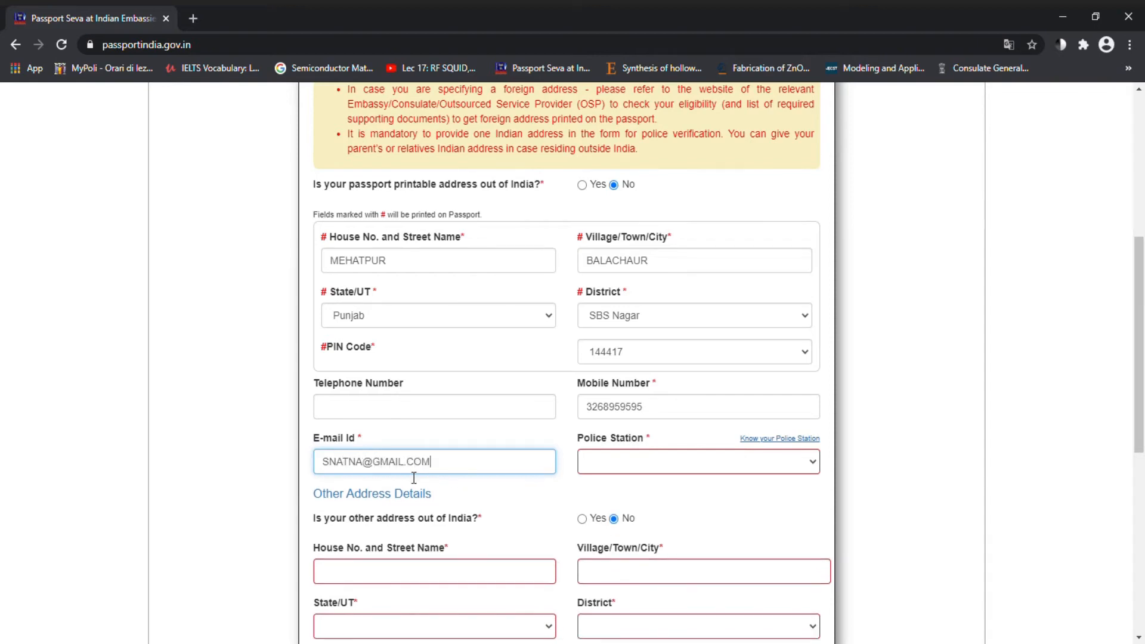
pyautogui.click(632, 463)
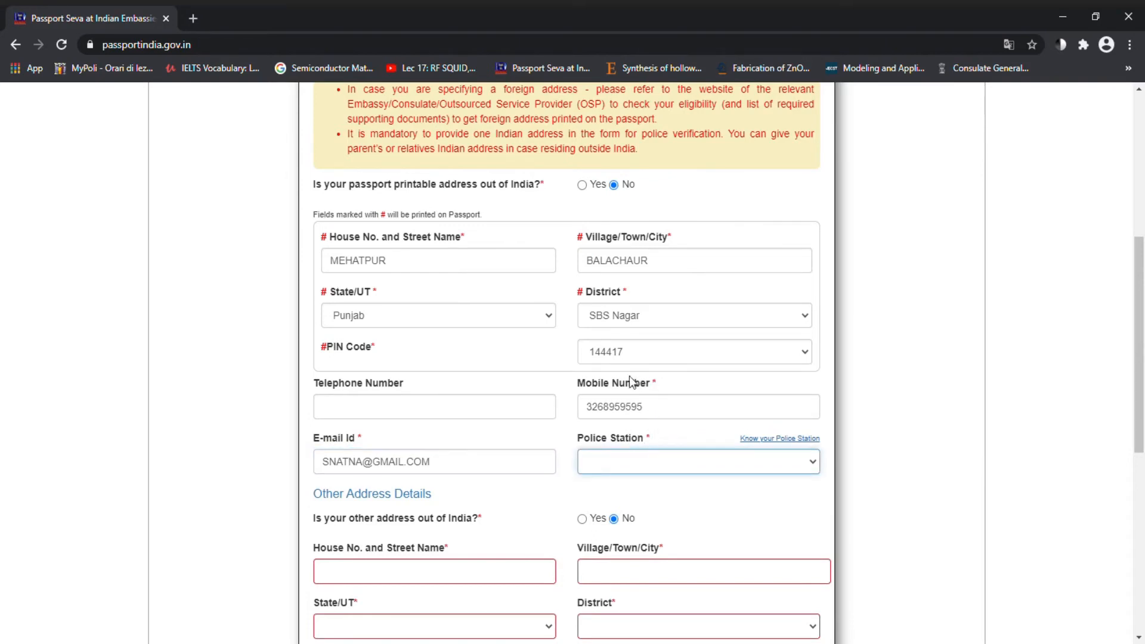
pyautogui.click(615, 416)
pyautogui.scroll(-3, 586, 478)
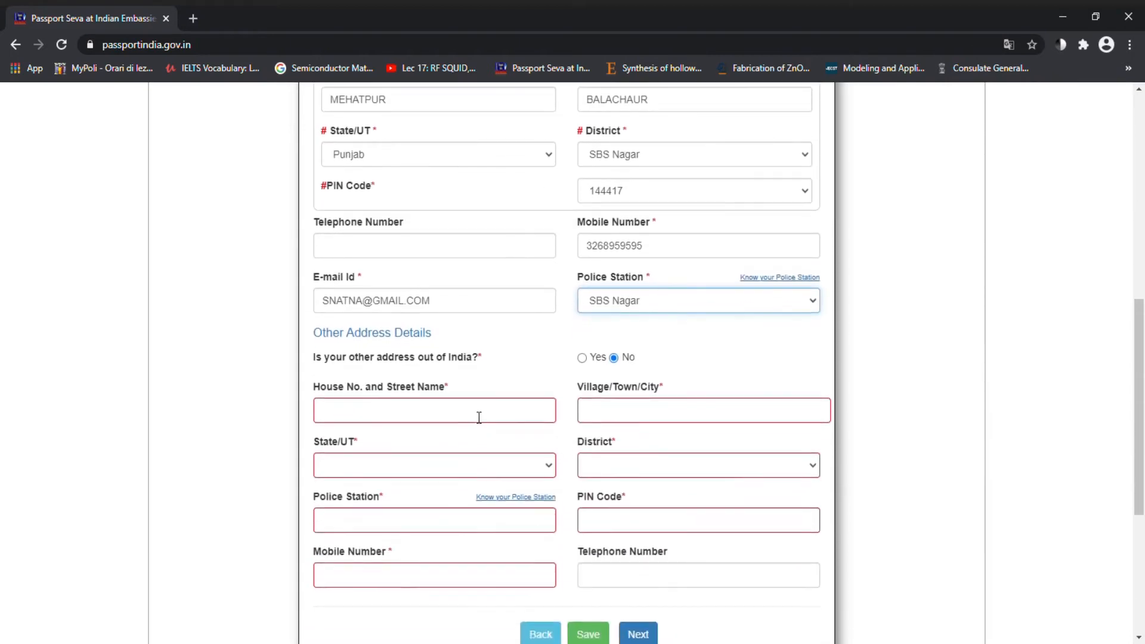
pyautogui.scroll(-1, 479, 416)
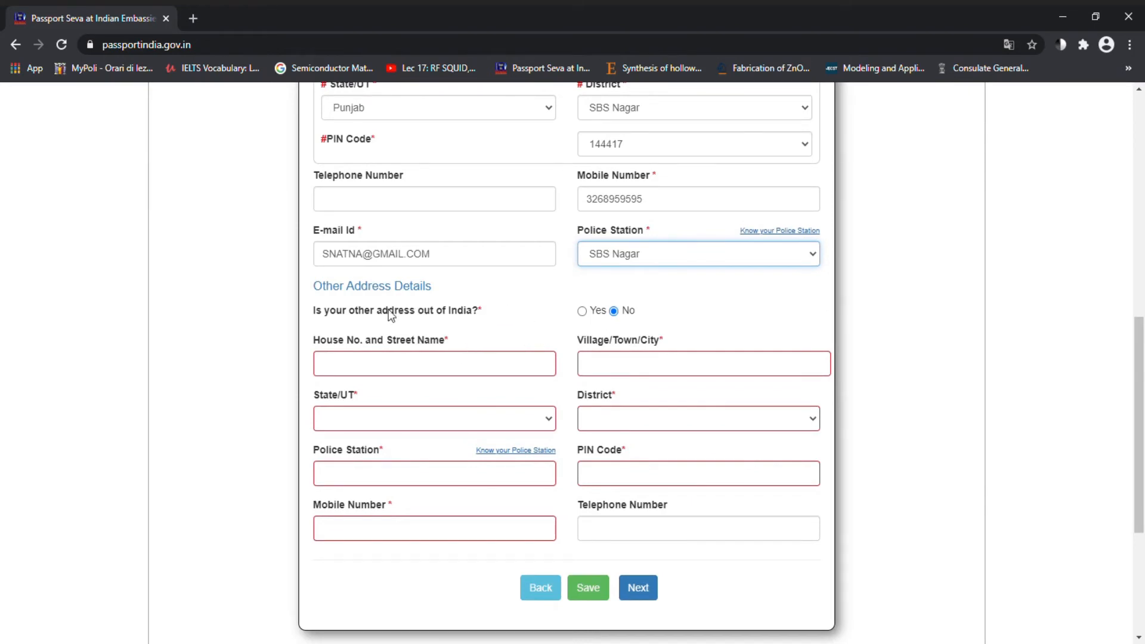
# Step: Mark the other address as outside India, enter its two address lines, and set country Italy
pyautogui.click(582, 311)
pyautogui.click(425, 375)
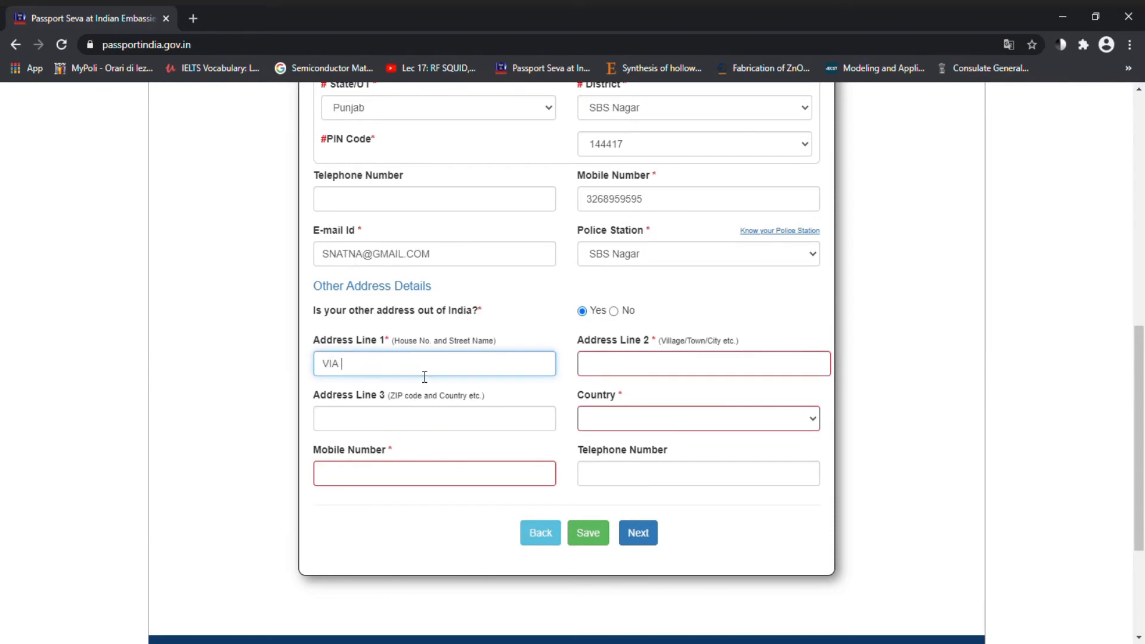
pyautogui.click(639, 361)
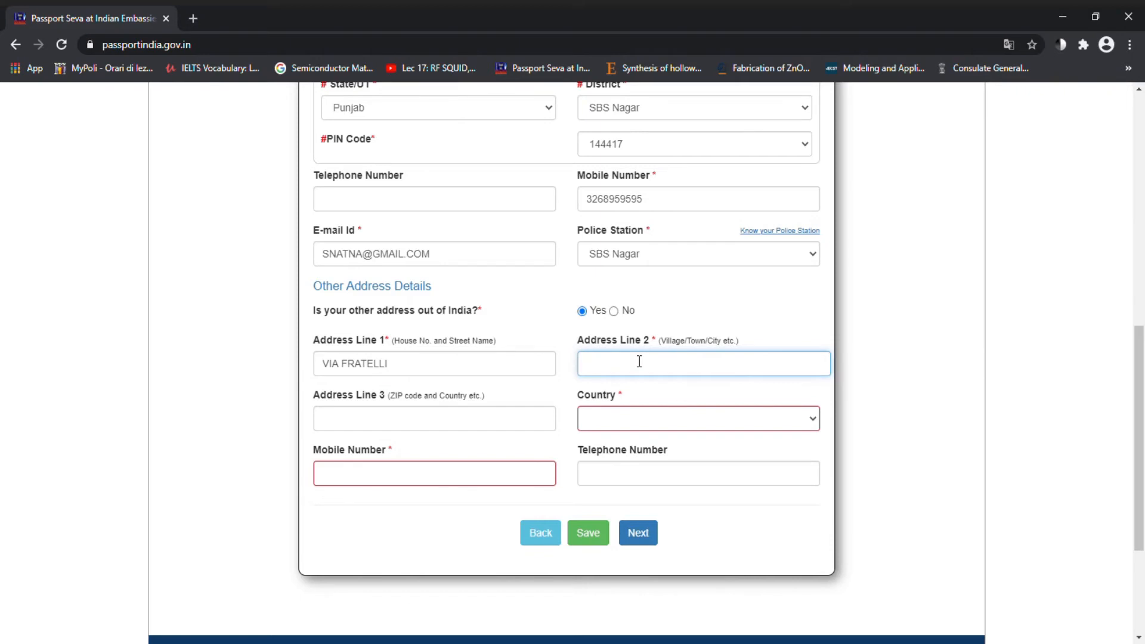
pyautogui.write('MANTOVA')
pyautogui.click(602, 428)
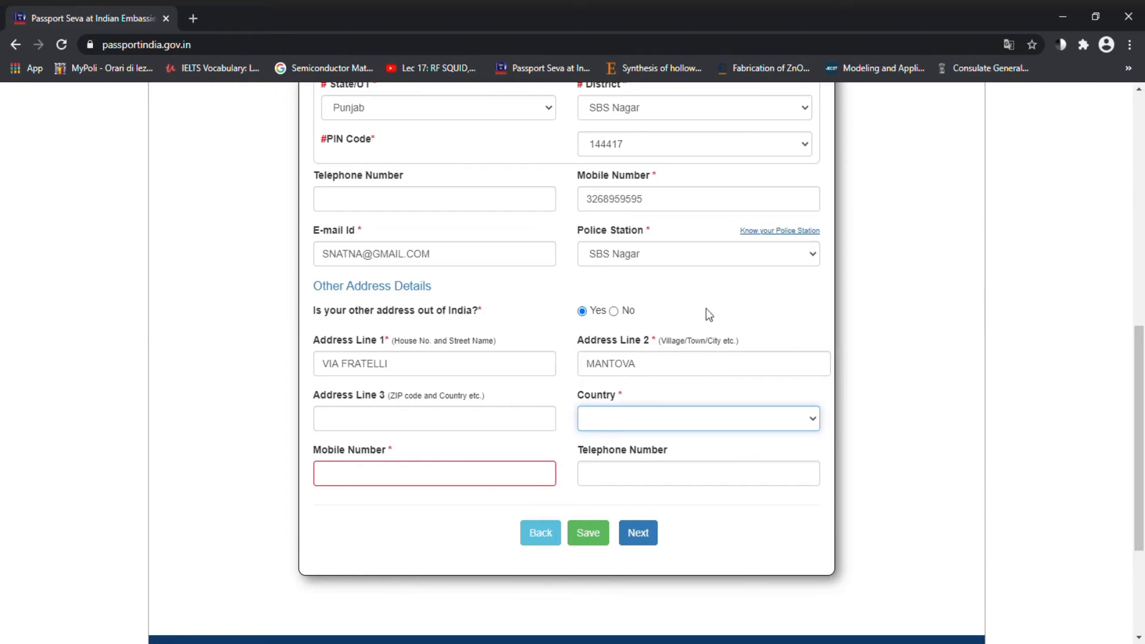
pyautogui.press('i')
pyautogui.press('i')
pyautogui.press('i')
pyautogui.press('i')
pyautogui.press('i')
pyautogui.press('i')
pyautogui.press('i')
# Step: Copy the Indian mobile number into the overseas address mobile field, save, and continue
pyautogui.click(440, 487)
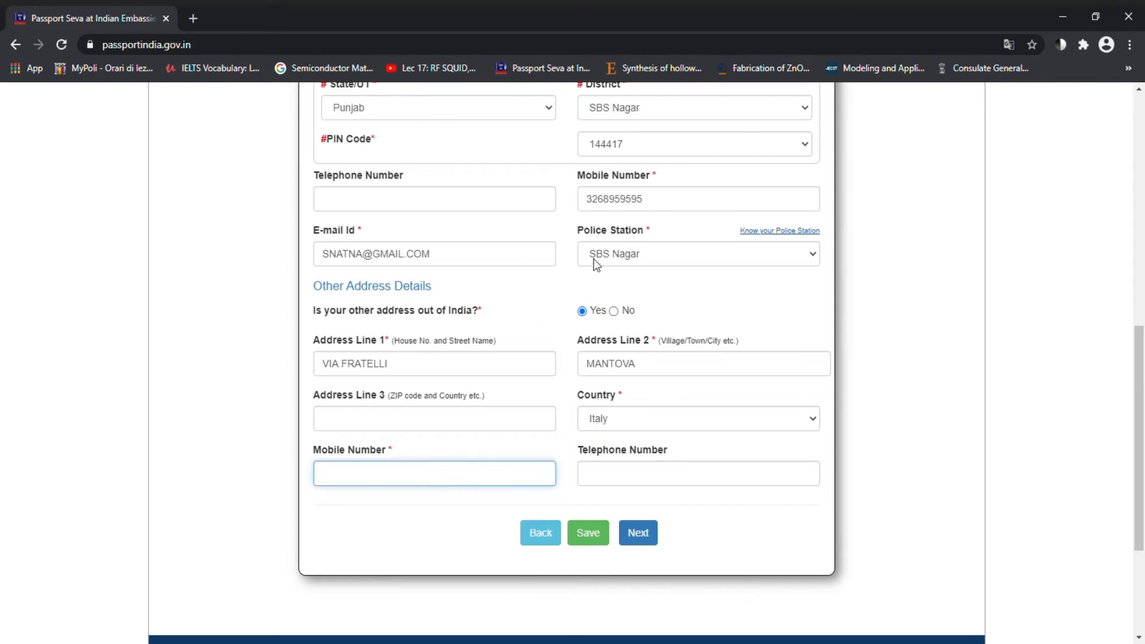
pyautogui.doubleClick(657, 206)
pyautogui.hotkey('ctrl', 'c')
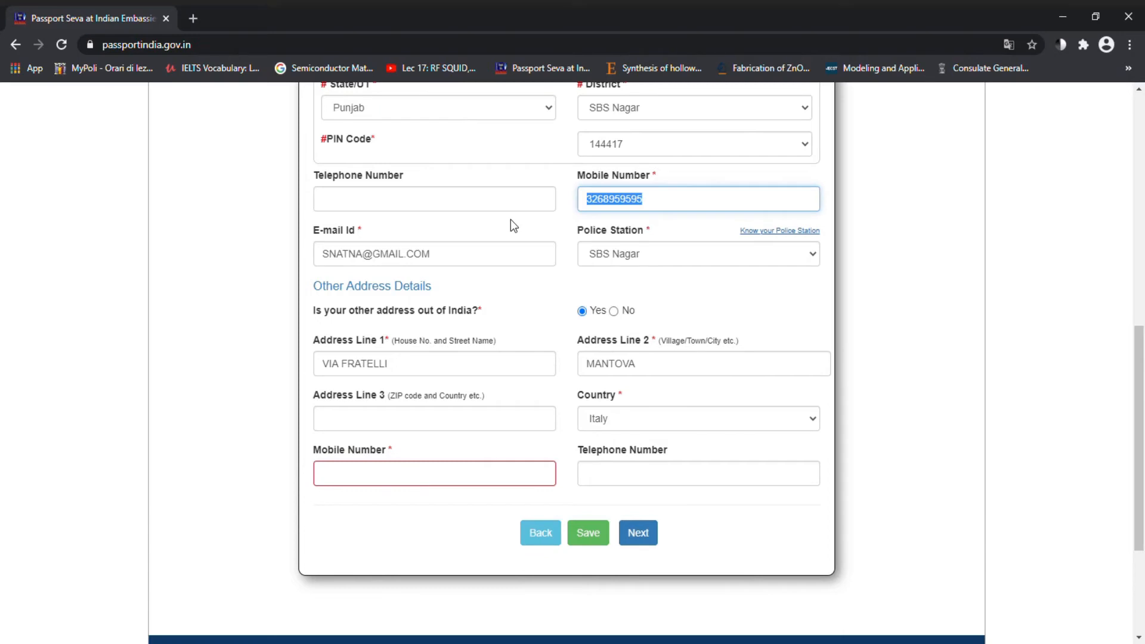
pyautogui.click(343, 480)
pyautogui.hotkey('ctrl', 'v')
pyautogui.click(602, 535)
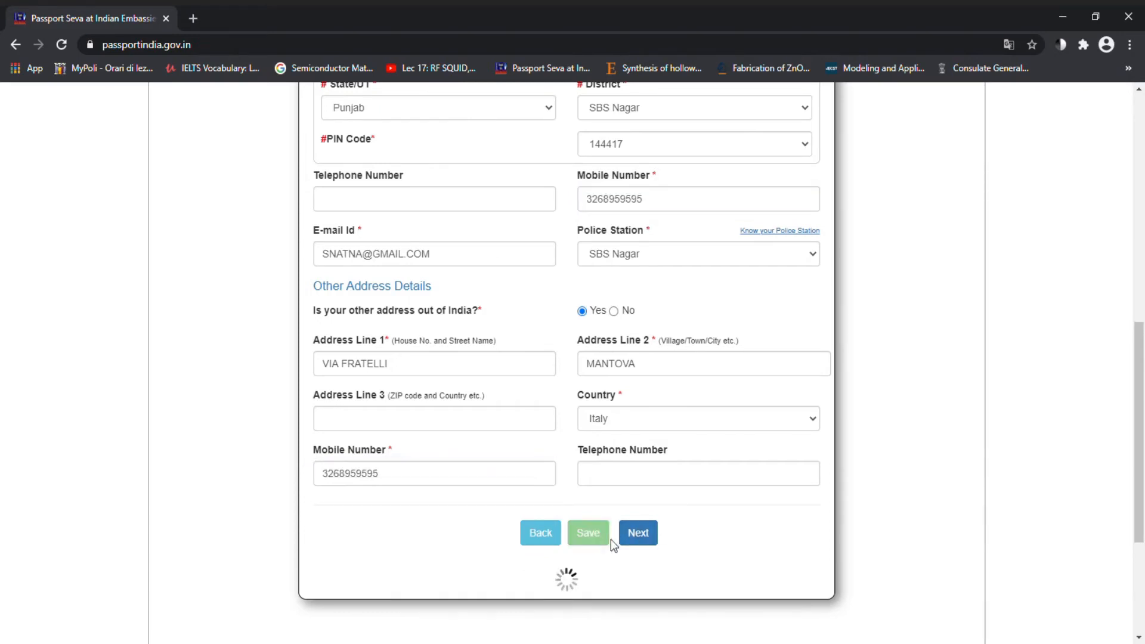
pyautogui.scroll(3, 647, 573)
pyautogui.scroll(-7, 650, 584)
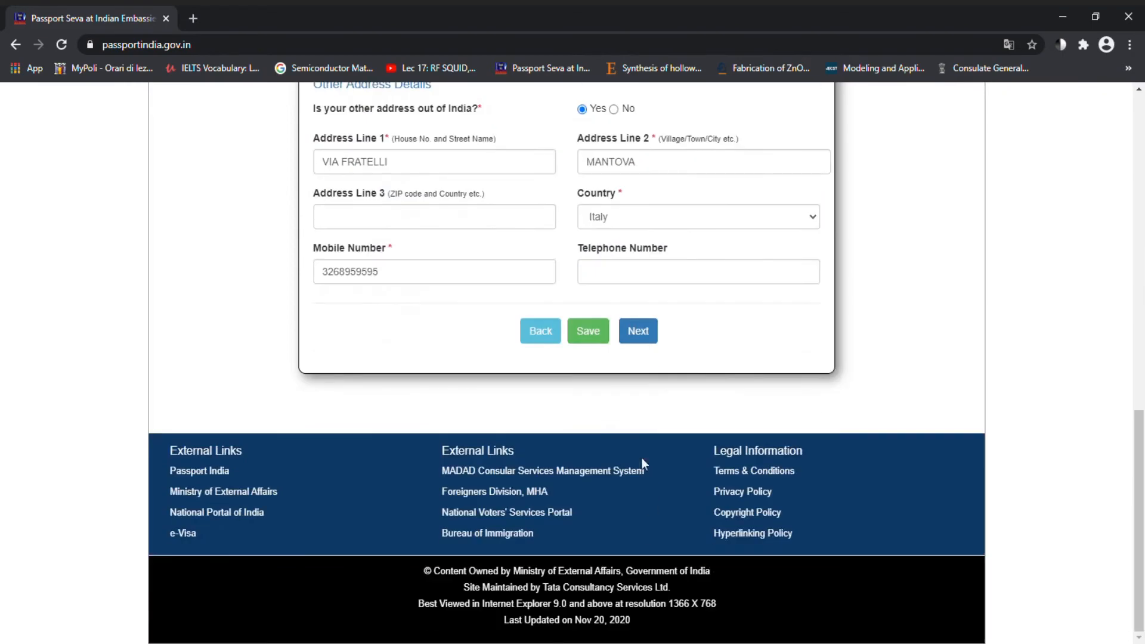
pyautogui.click(650, 332)
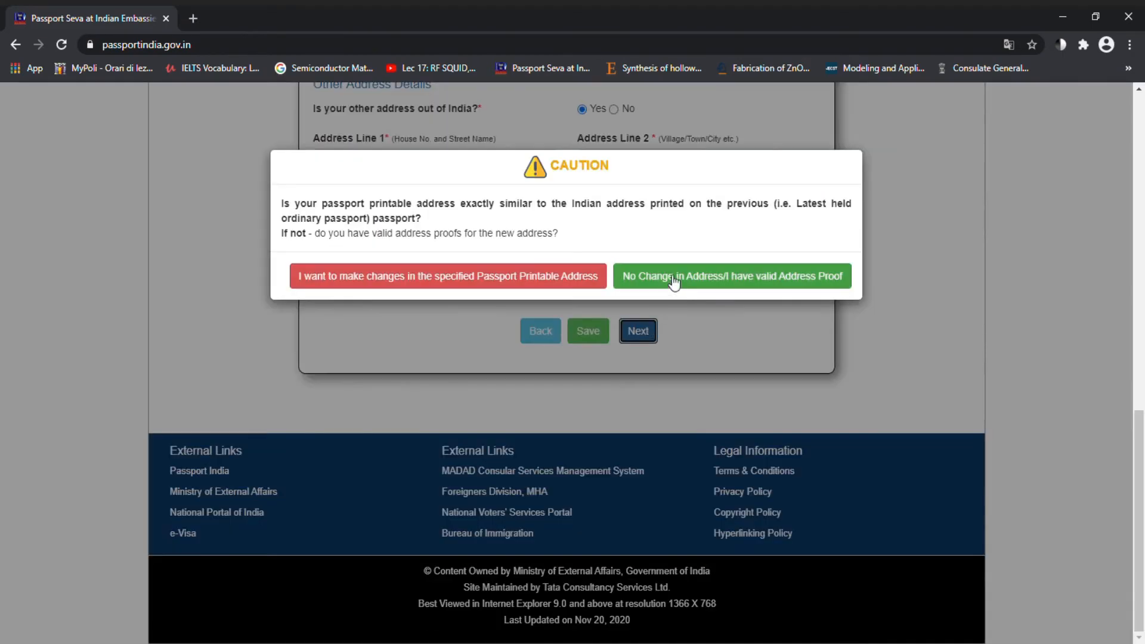
# Step: Confirm no change in the printable address and enter the emergency contact's full name
pyautogui.click(675, 277)
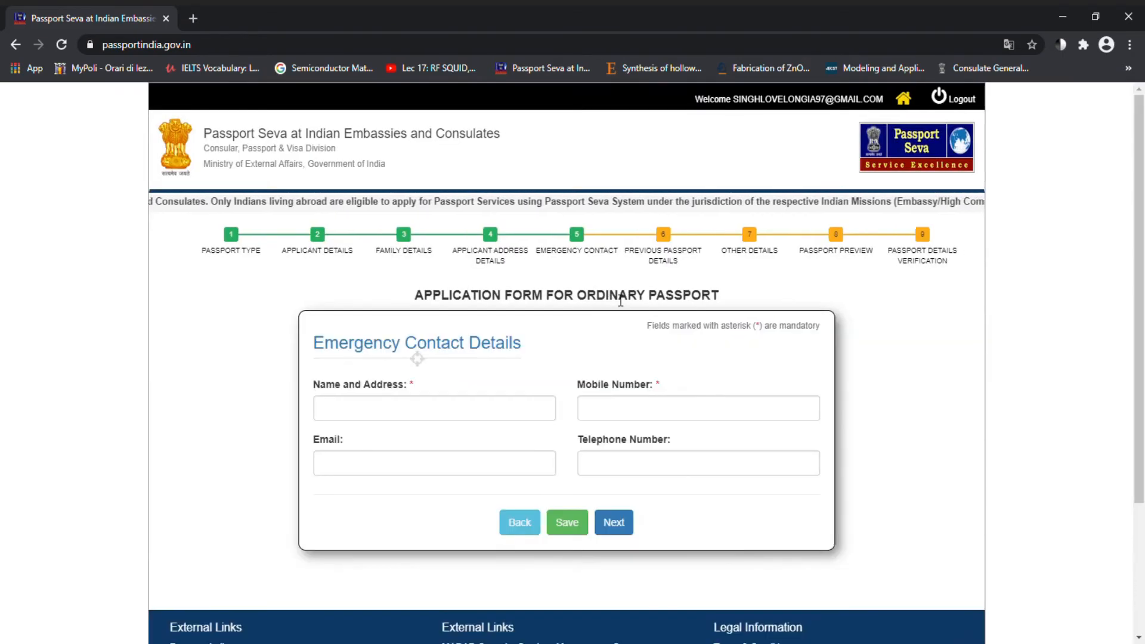
pyautogui.scroll(-2, 620, 300)
pyautogui.click(423, 306)
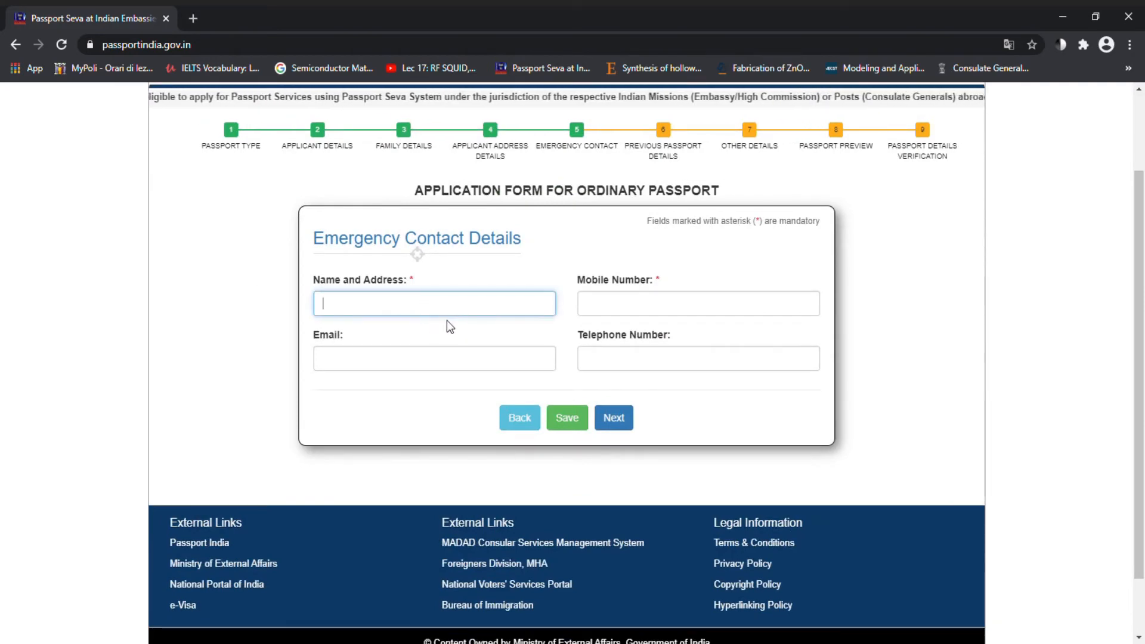
pyautogui.click(364, 323)
pyautogui.click(306, 385)
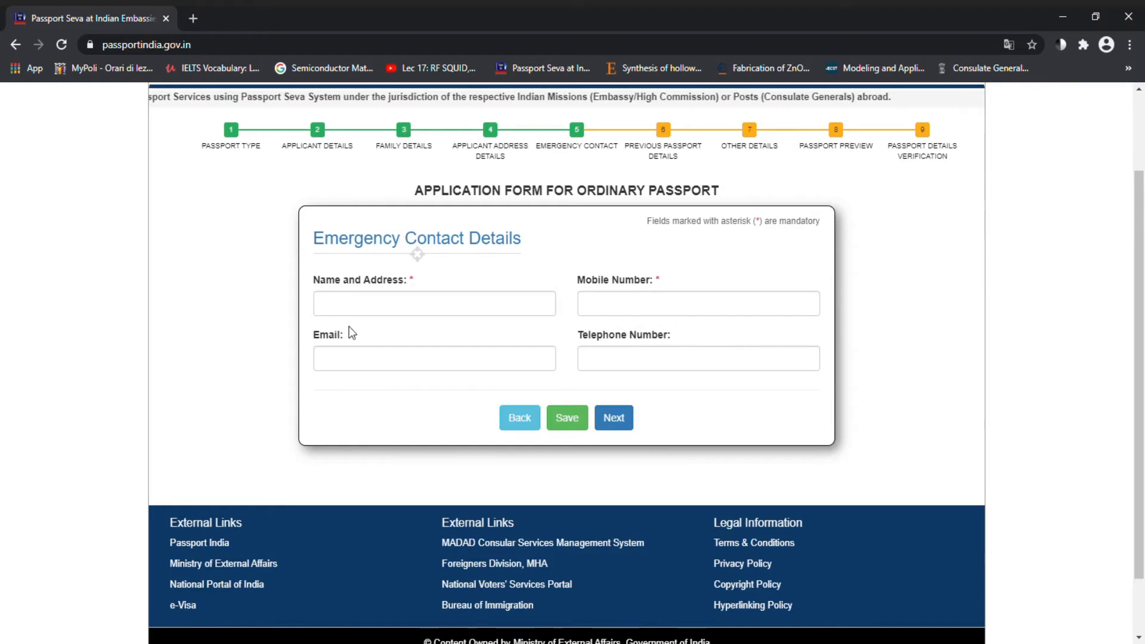
pyautogui.click(355, 309)
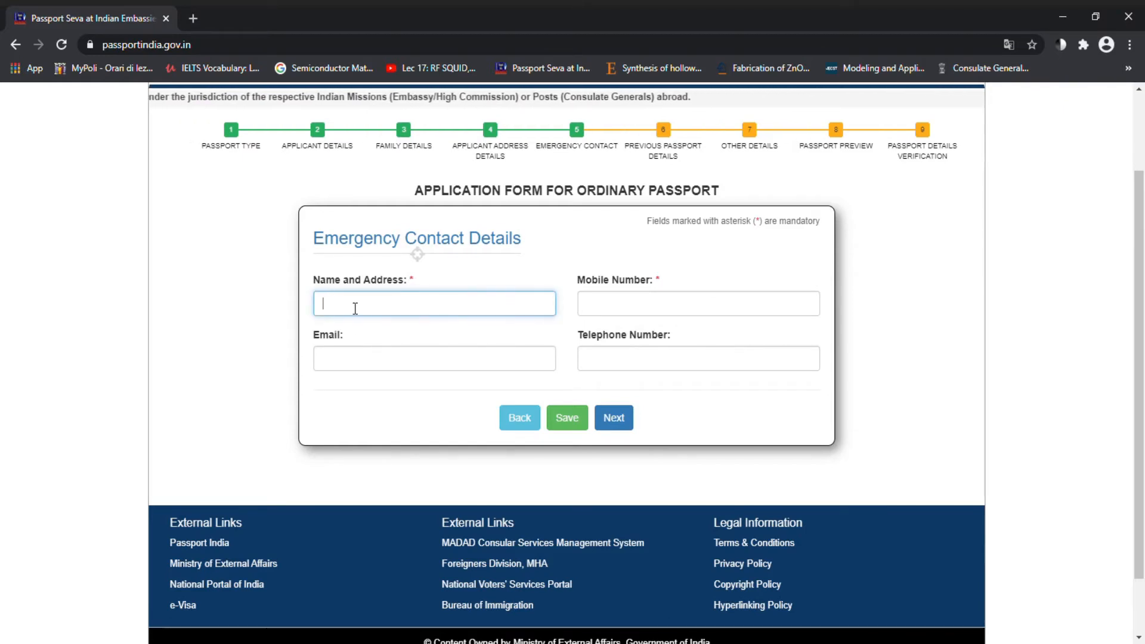
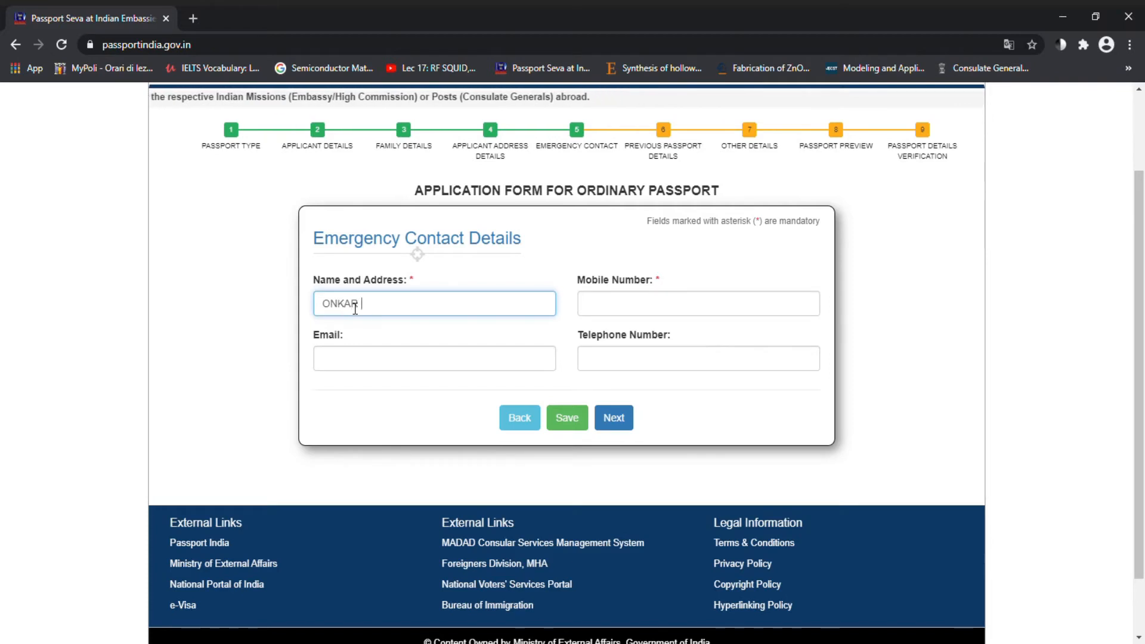
pyautogui.press('Tab')
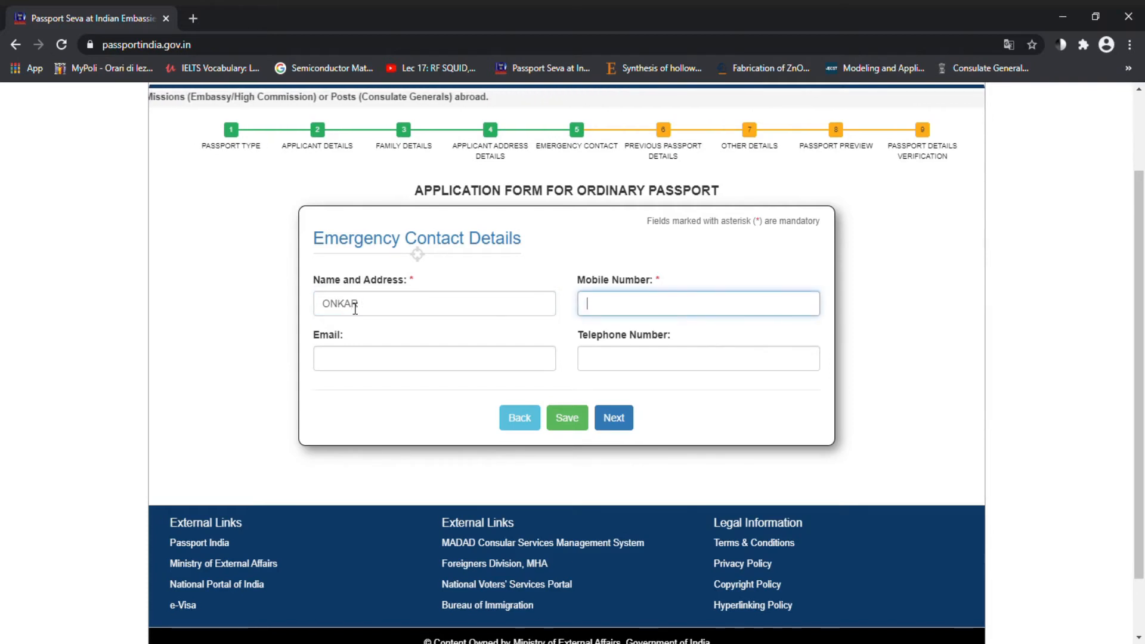
pyautogui.click(384, 309)
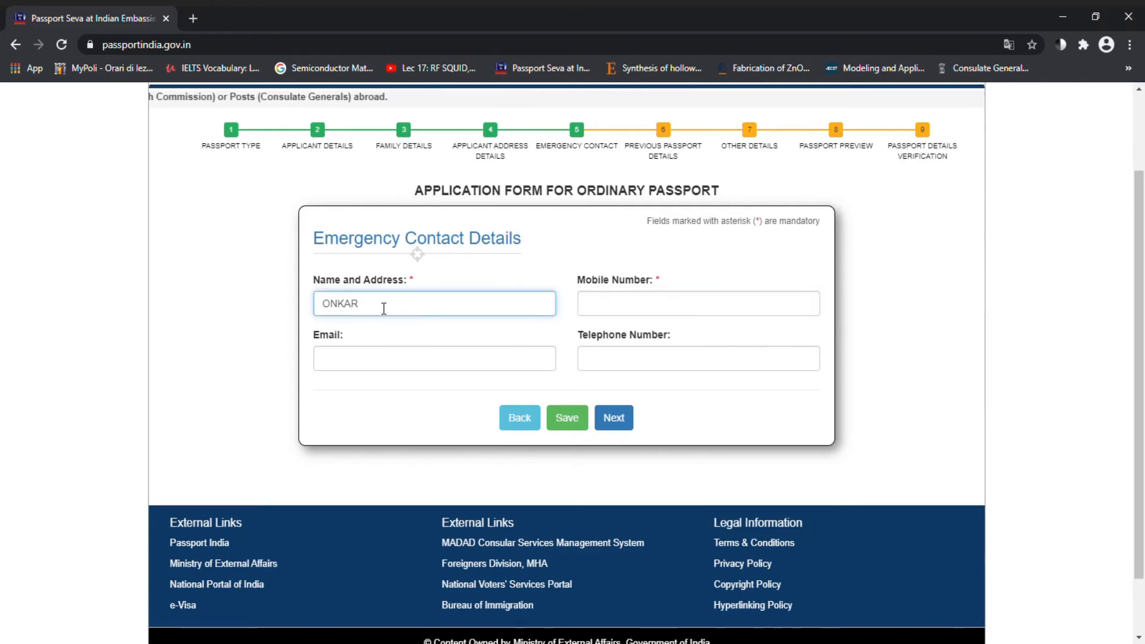
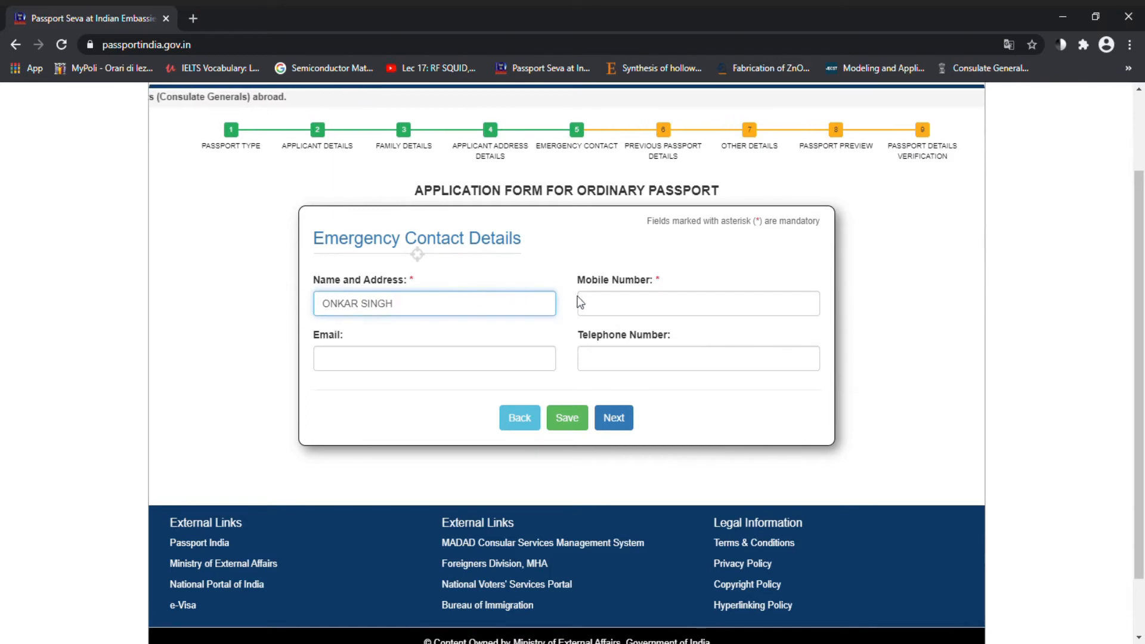
# Step: Enter the emergency contact's mobile number, leave e-mail blank, and proceed to Previous Passport Details
pyautogui.click(599, 311)
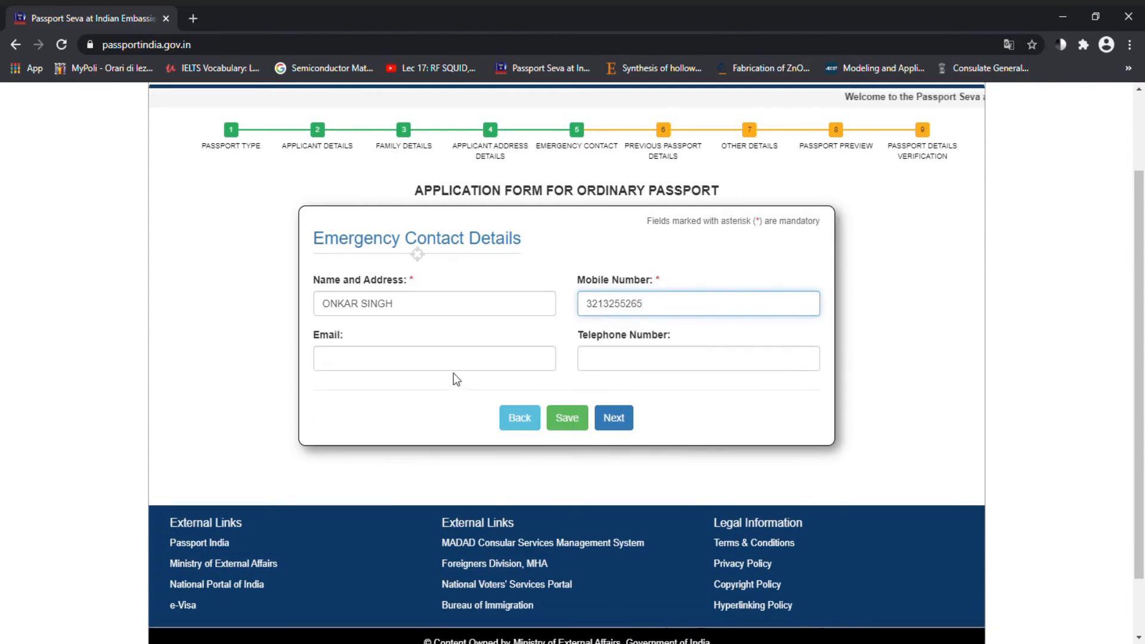
pyautogui.click(443, 366)
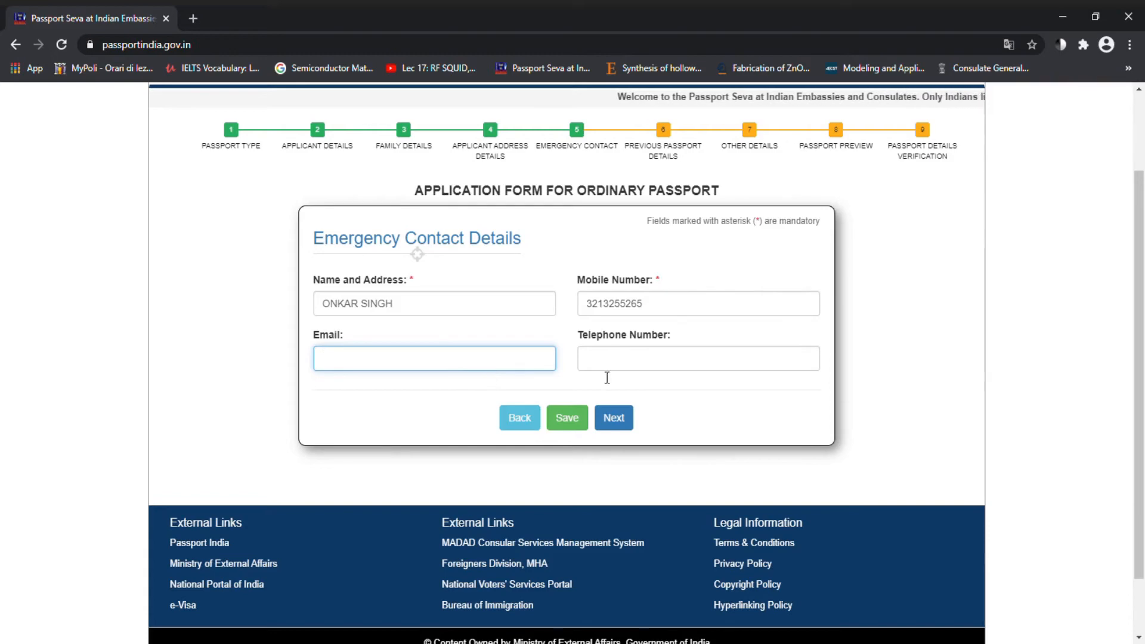
pyautogui.click(612, 418)
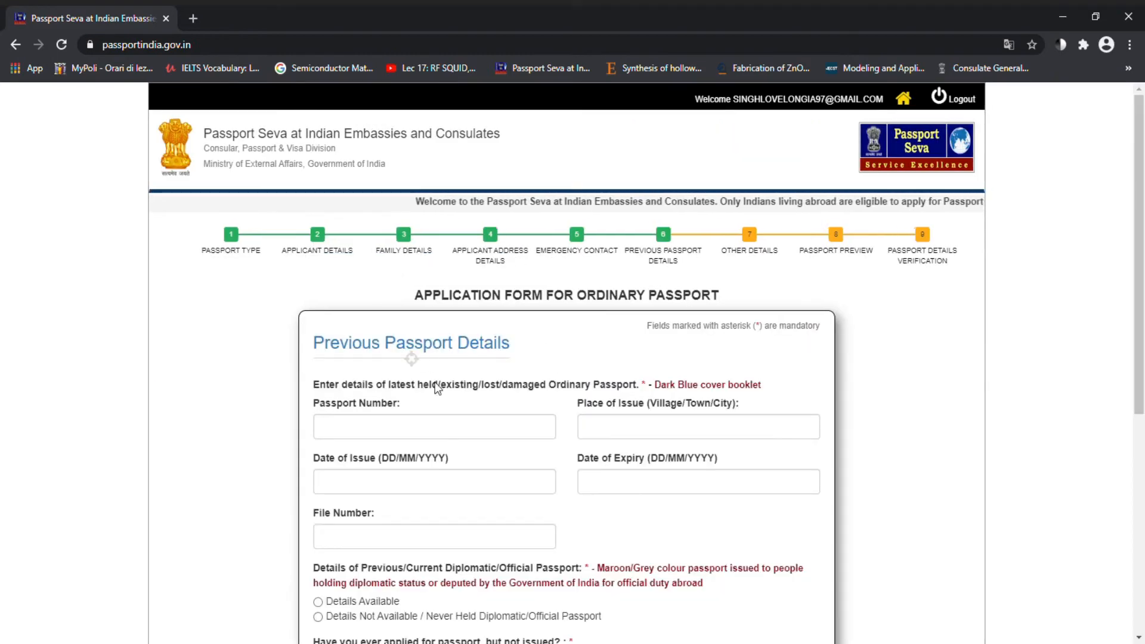
pyautogui.click(404, 427)
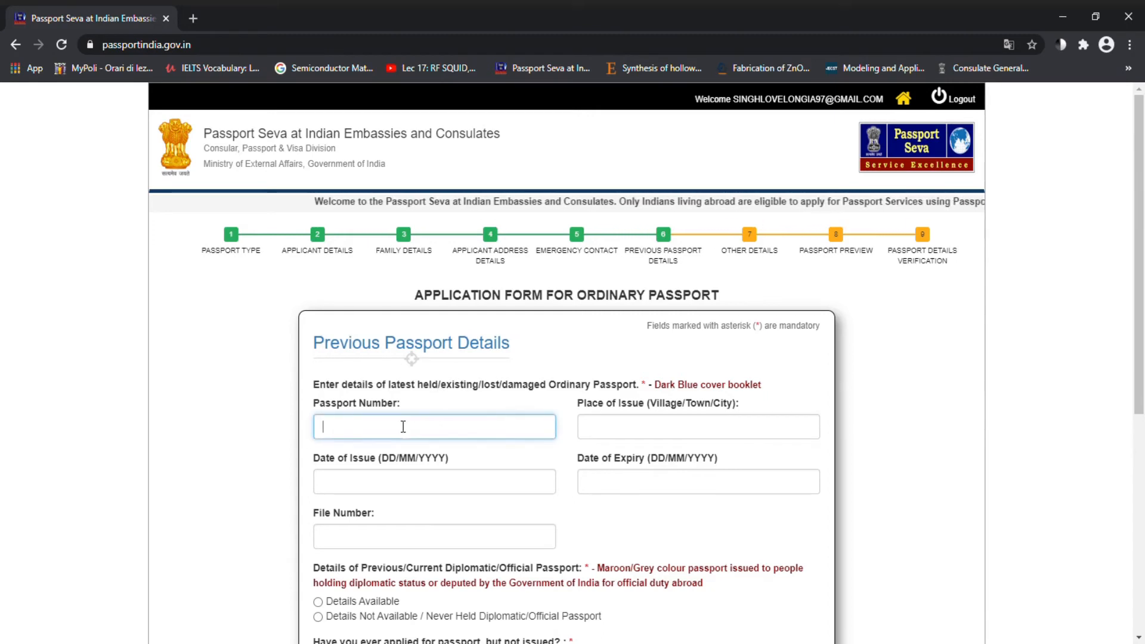
pyautogui.scroll(-2, 403, 426)
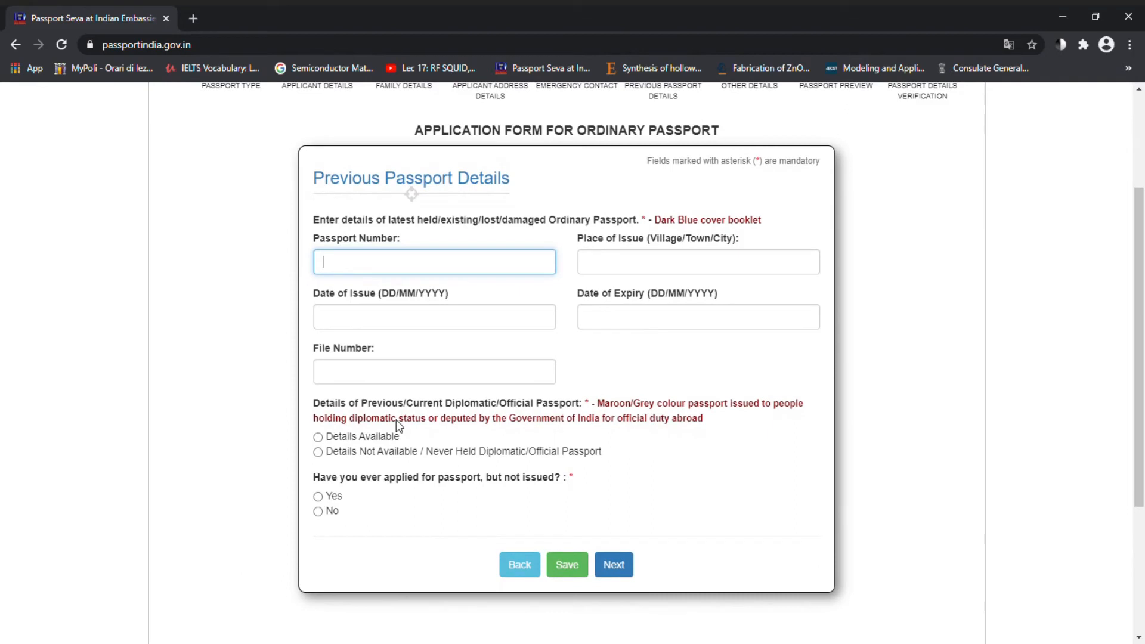
pyautogui.click(618, 264)
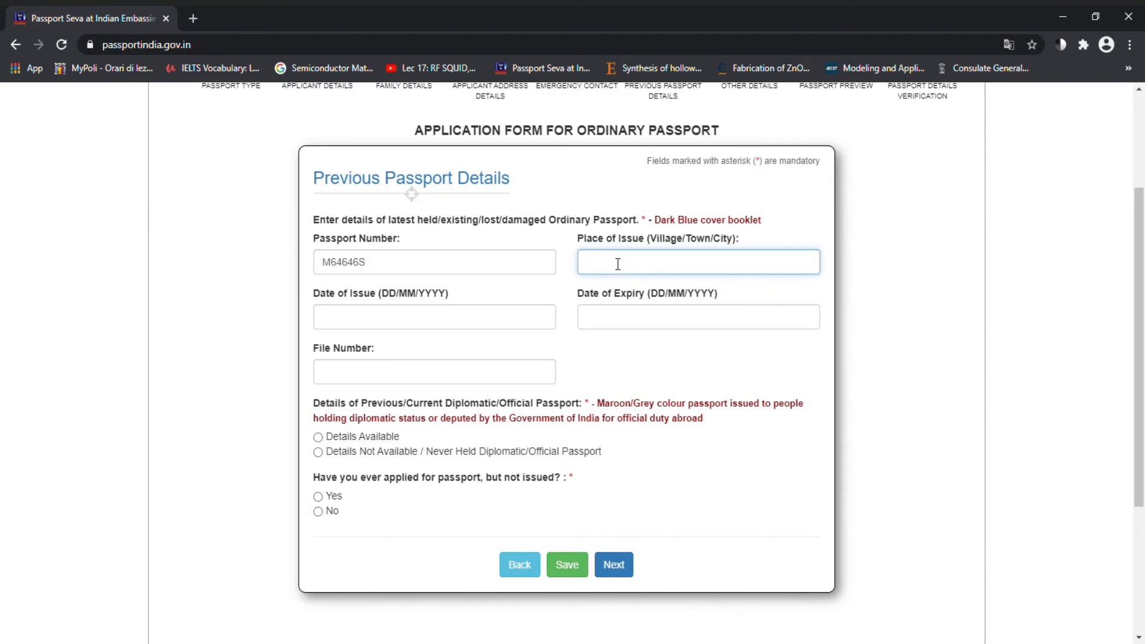
pyautogui.write('CHANDIGHAR')
pyautogui.click(411, 327)
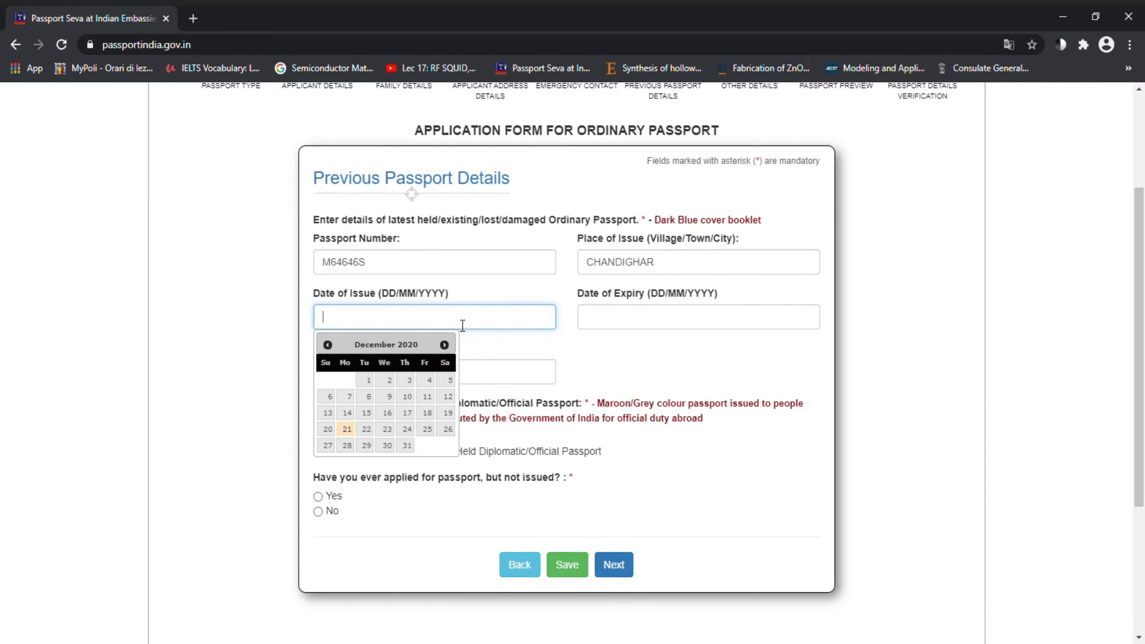
pyautogui.write('01/05/20')
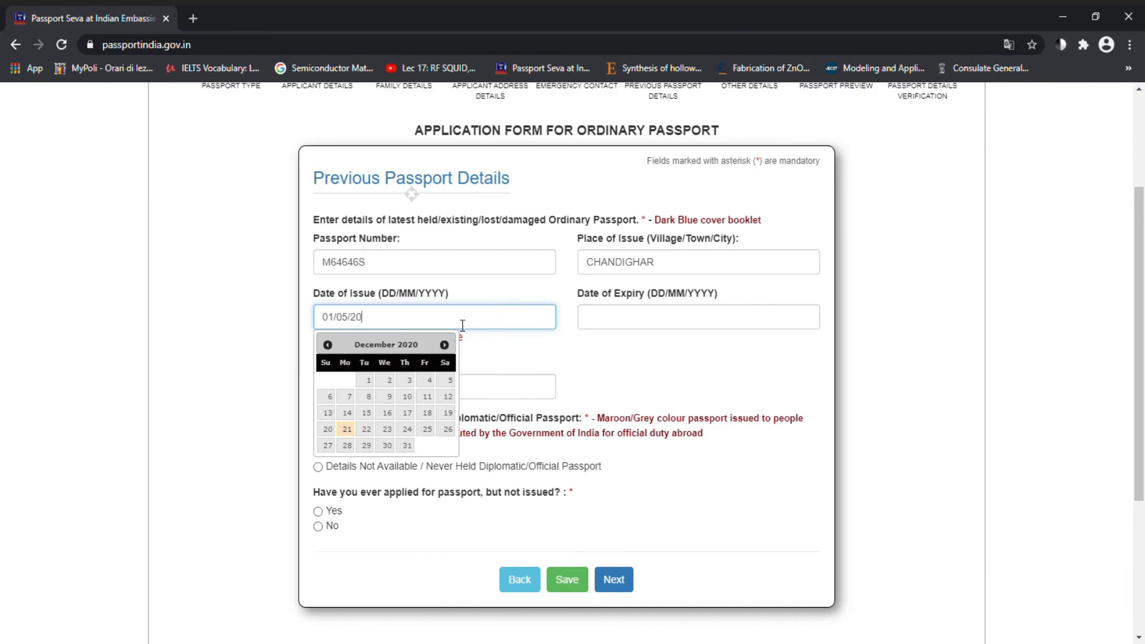
pyautogui.write('5')
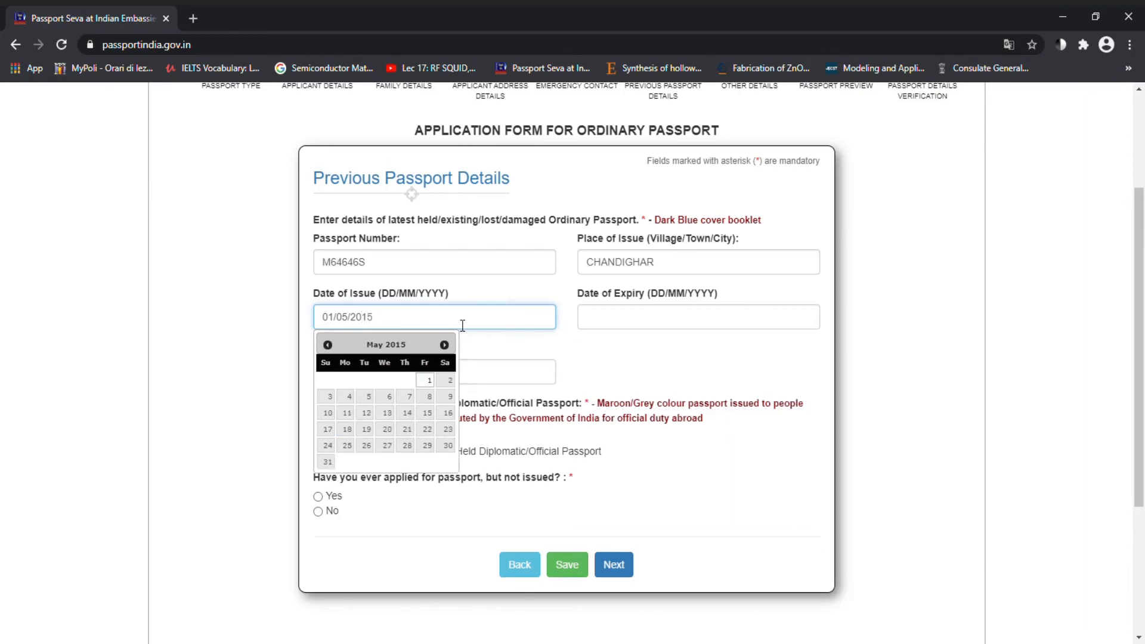
pyautogui.click(651, 325)
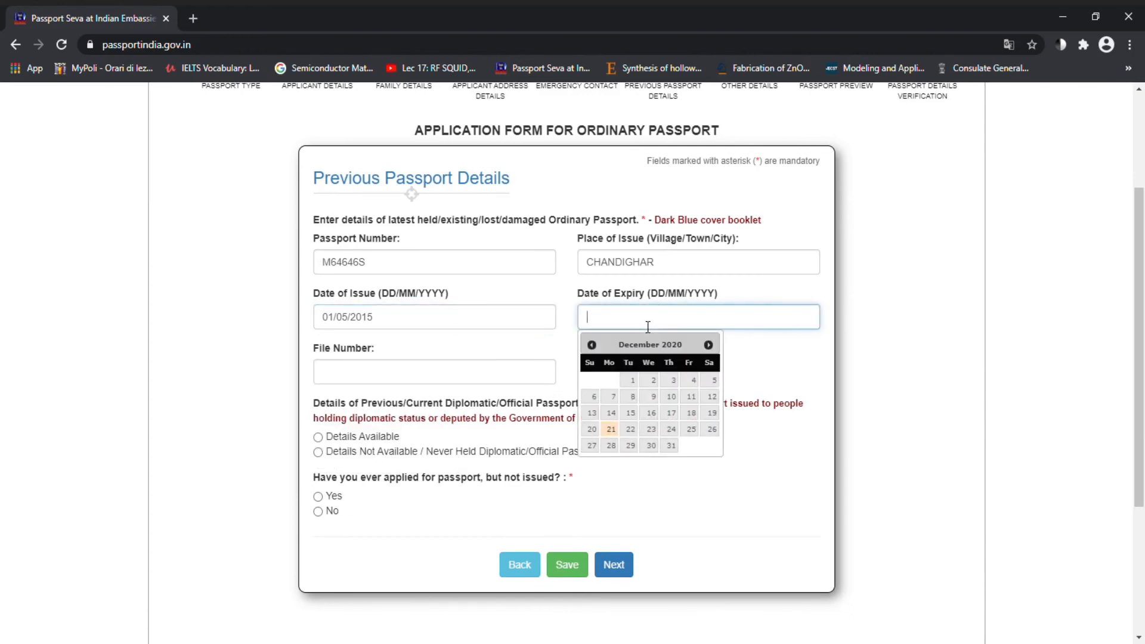
pyautogui.write('01/05/2021')
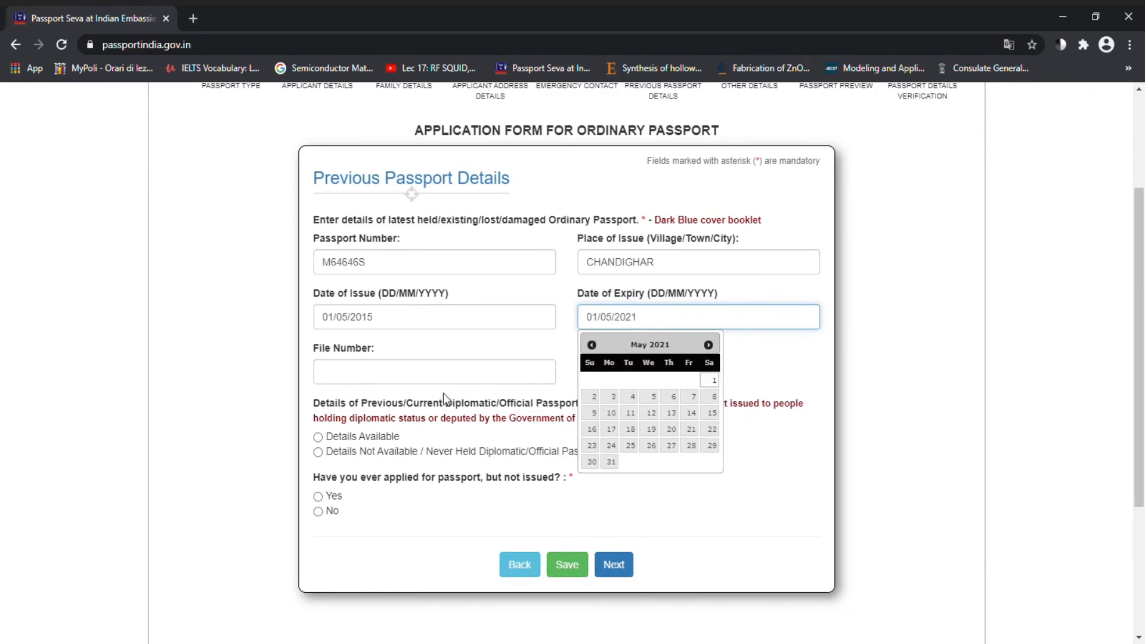
# Step: Enter the file number, answer no diplomatic passport and never applied-not-issued, then save and continue
pyautogui.click(424, 381)
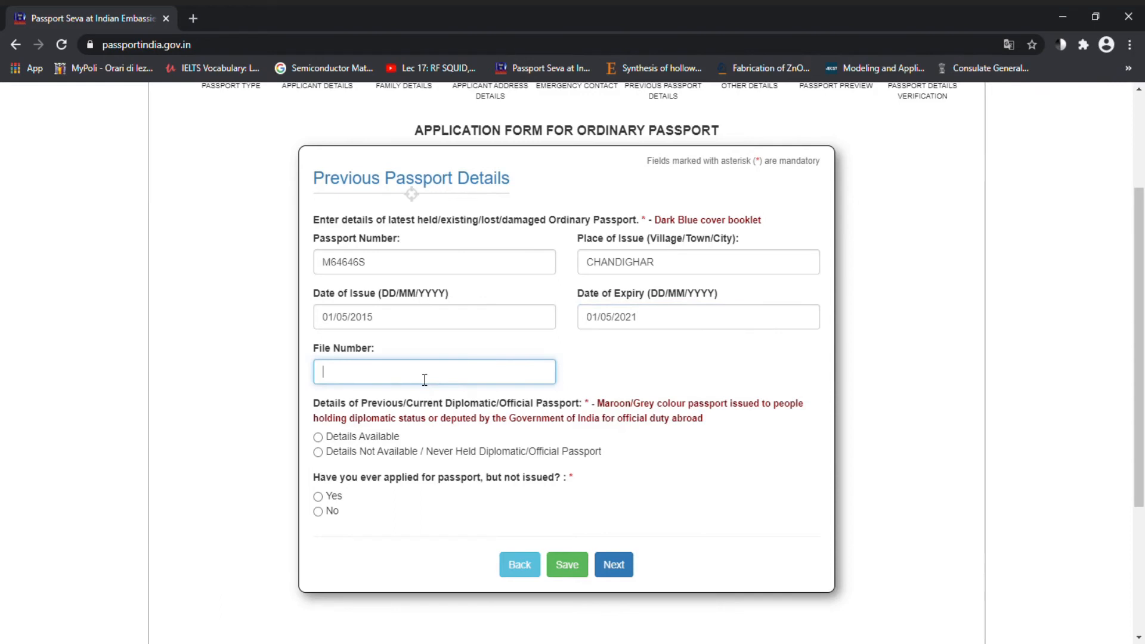
pyautogui.write('II')
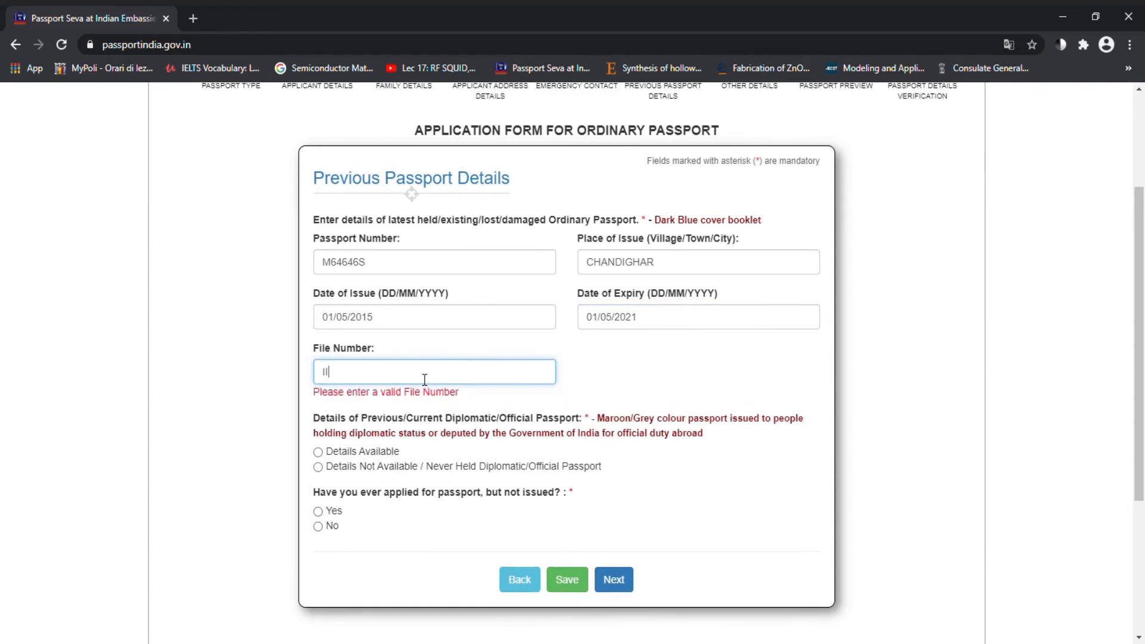
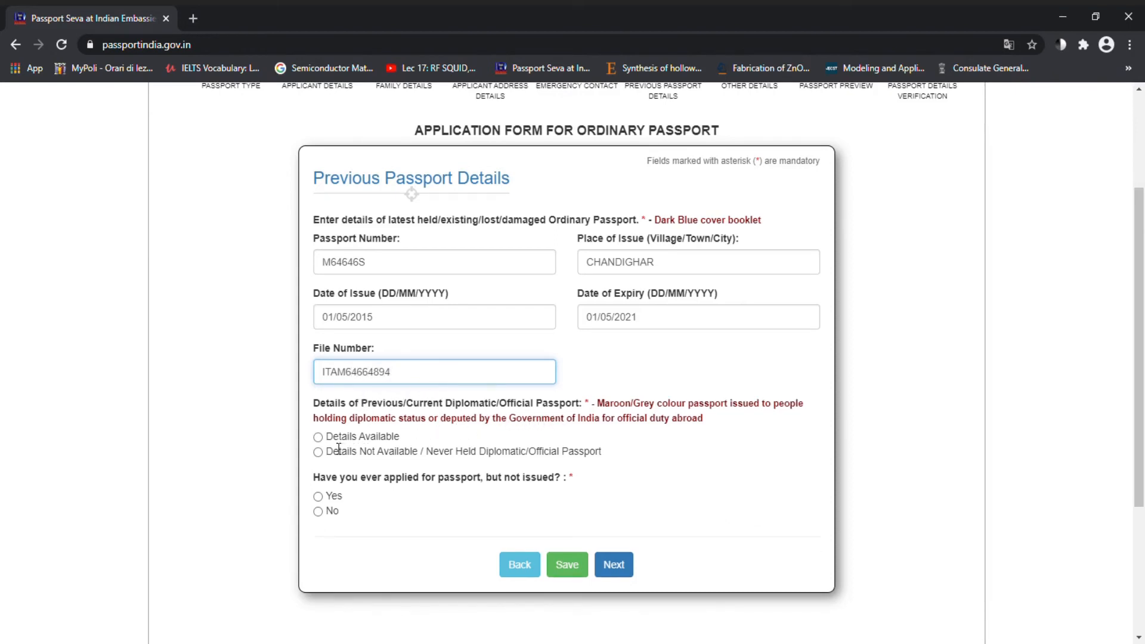
pyautogui.click(321, 453)
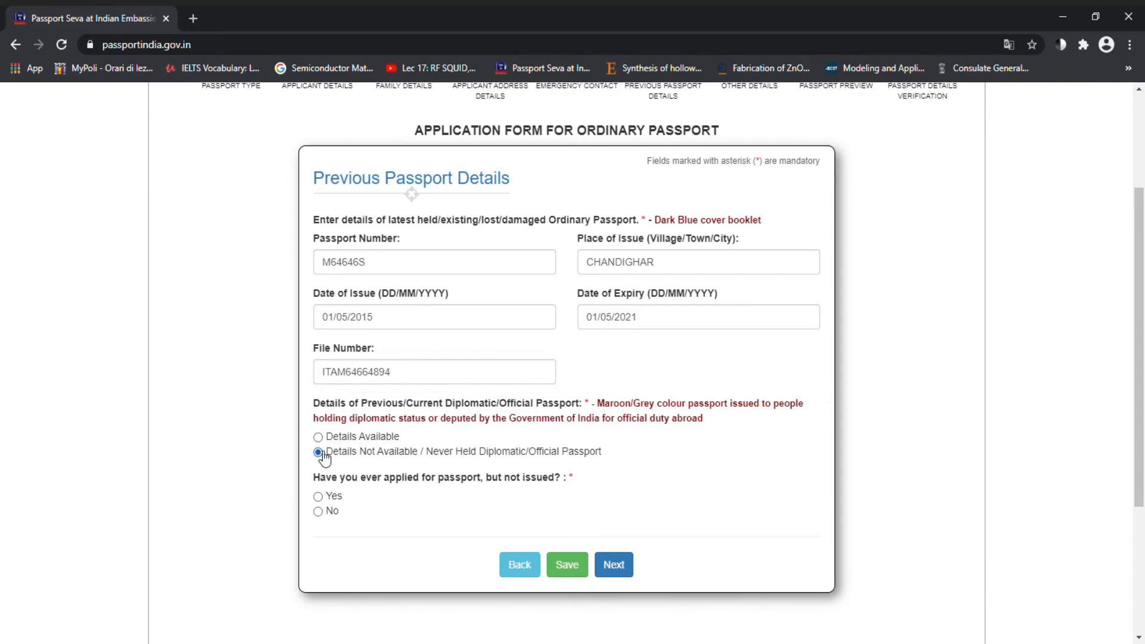
pyautogui.click(320, 513)
pyautogui.click(572, 567)
pyautogui.scroll(-1, 619, 567)
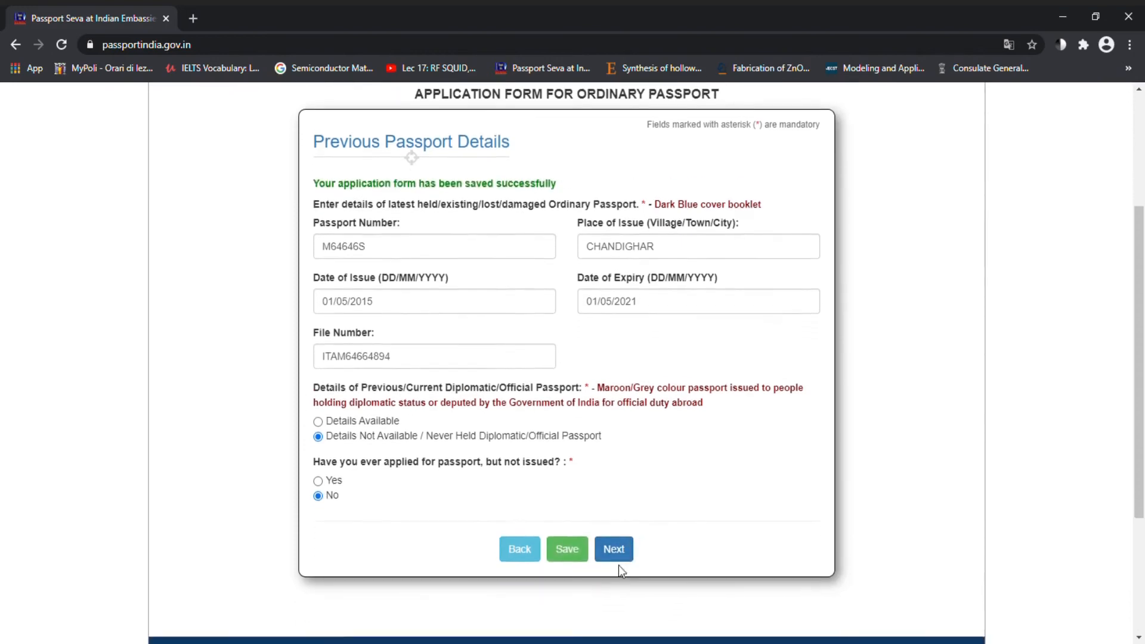
pyautogui.click(624, 543)
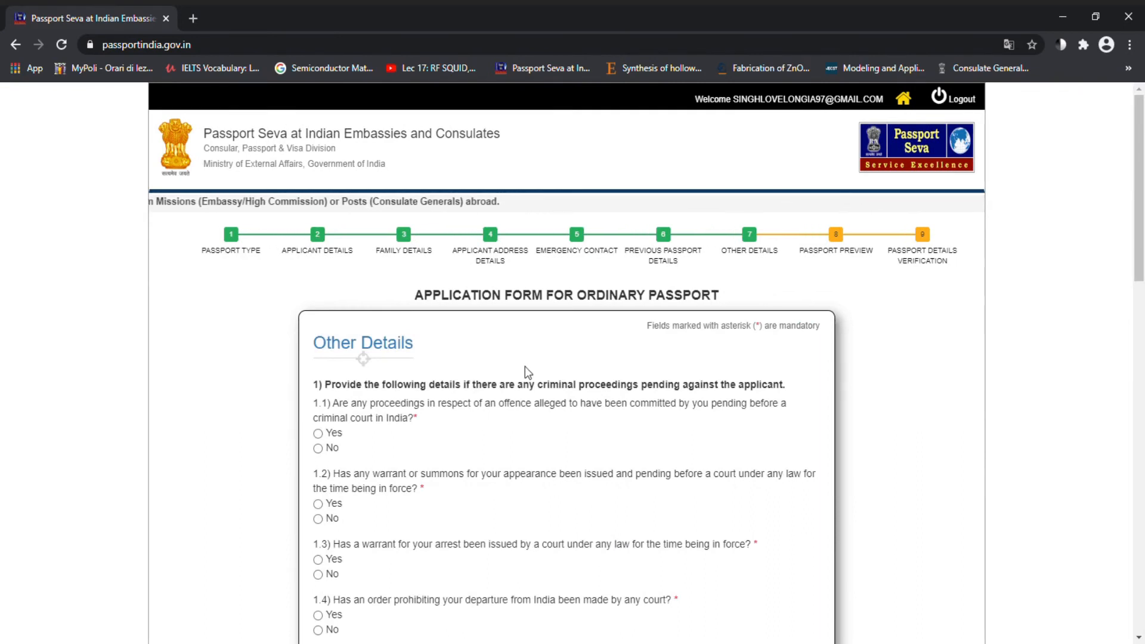
# Step: Answer No to Other Details questions 1.3, 1.4, 2.1, 4.2, 5.1 and 5.3, then submit the step
pyautogui.scroll(-2, 599, 420)
pyautogui.scroll(-2, 600, 421)
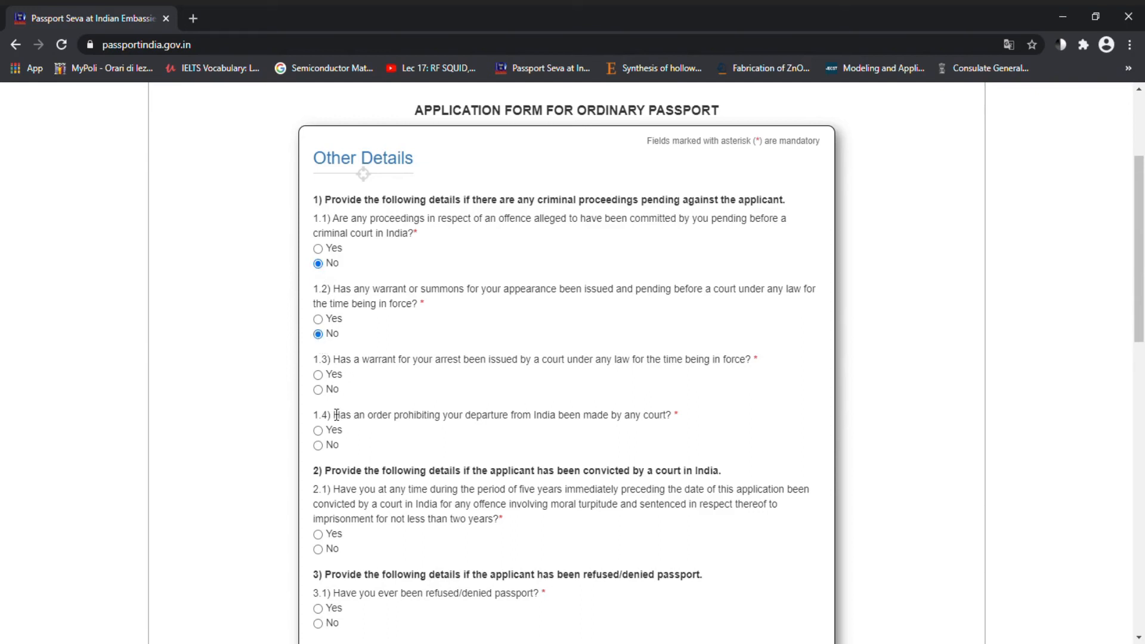
pyautogui.click(320, 390)
pyautogui.click(326, 452)
pyautogui.scroll(-3, 326, 454)
pyautogui.scroll(-3, 333, 417)
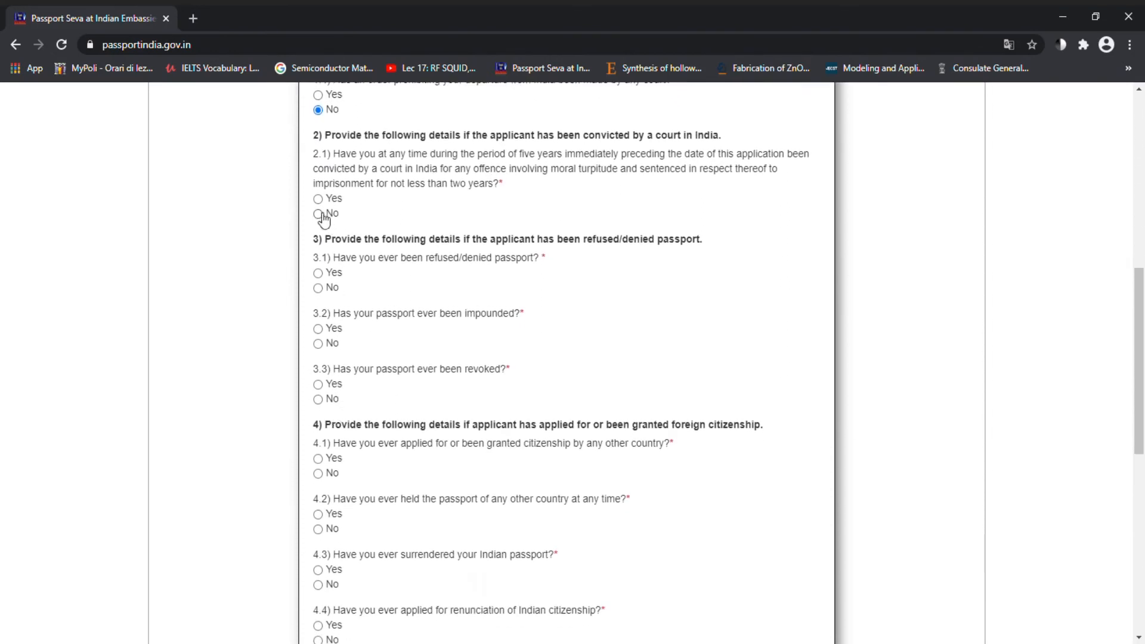
pyautogui.click(321, 215)
pyautogui.scroll(-4, 325, 408)
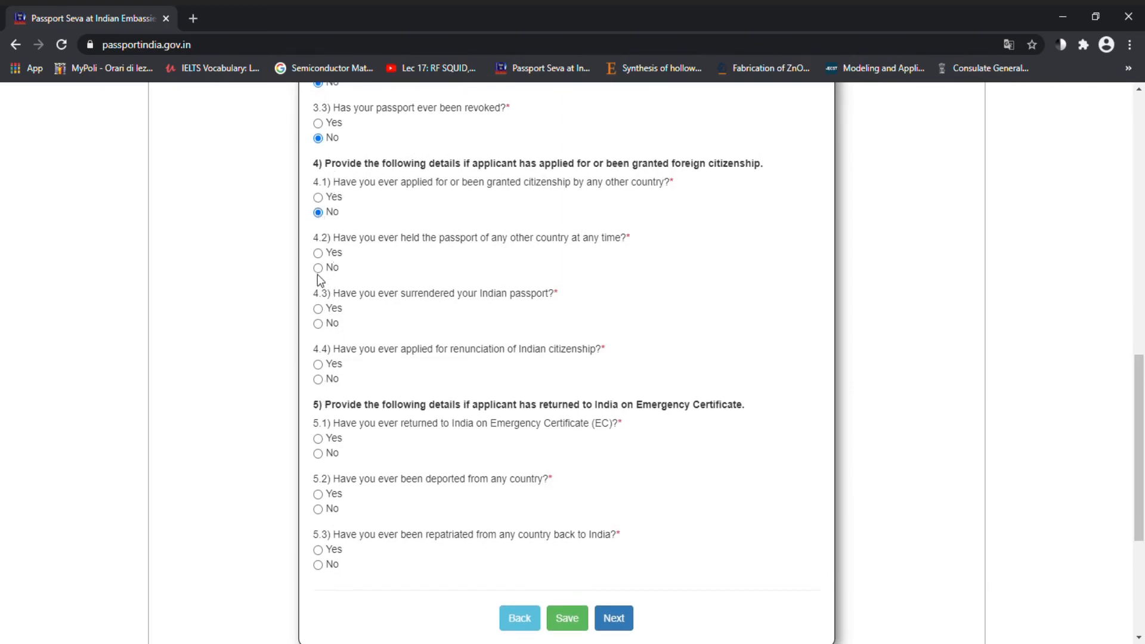
pyautogui.click(318, 268)
pyautogui.click(318, 453)
pyautogui.click(320, 567)
pyautogui.click(628, 626)
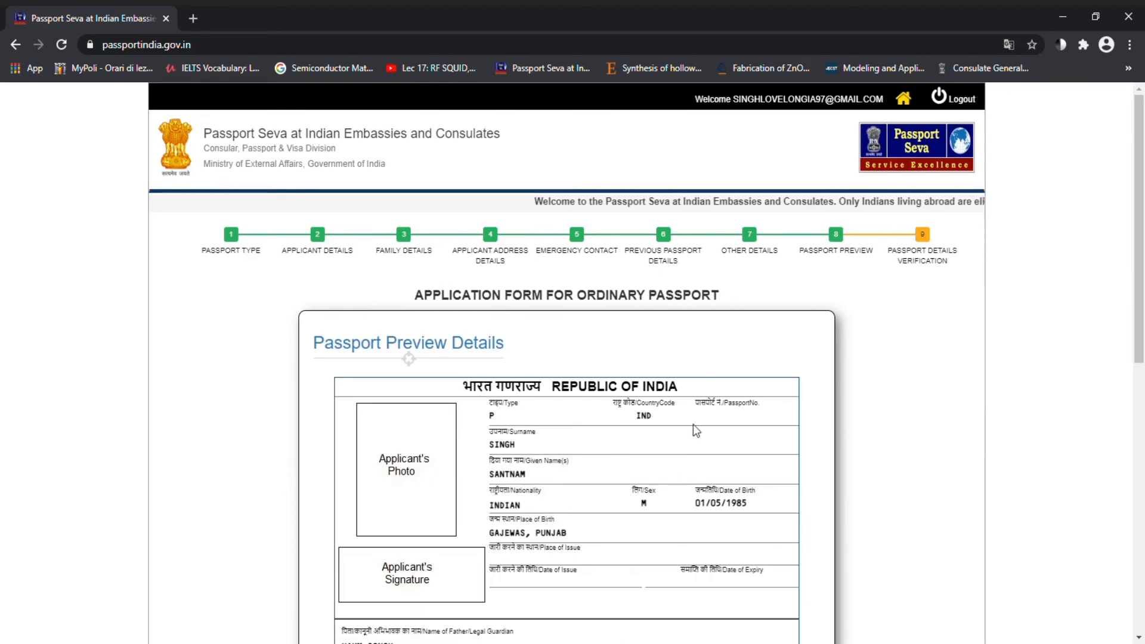
# Step: Check the surname-to-place-of-birth fields in the passport preview and confirm them at the caution prompt
pyautogui.scroll(-2, 622, 484)
pyautogui.scroll(-1, 621, 485)
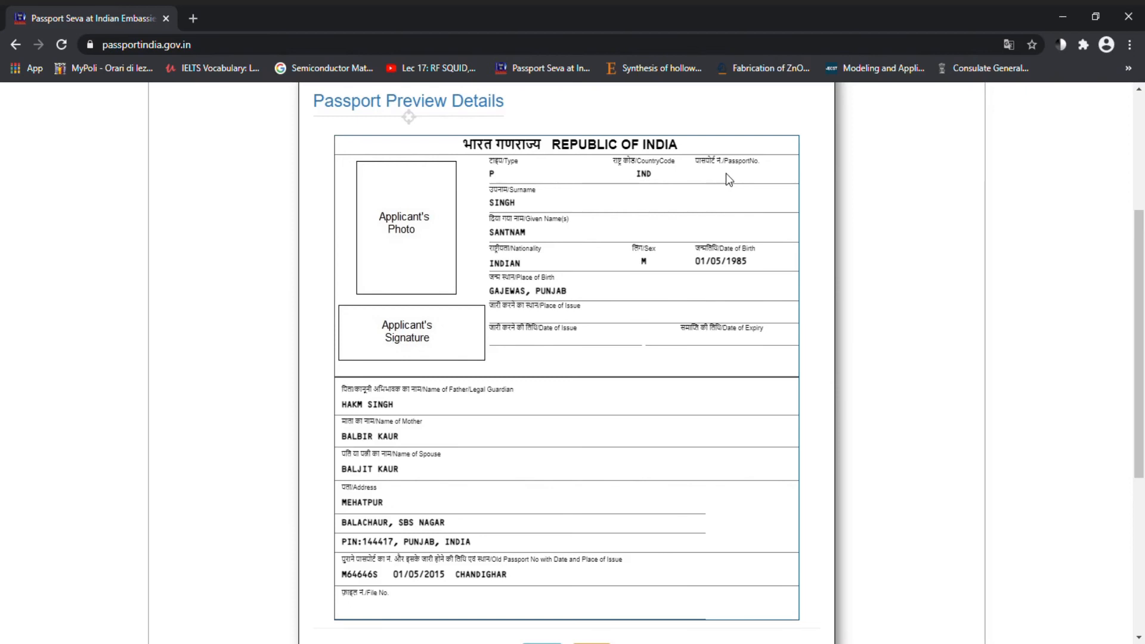
pyautogui.moveTo(719, 182); pyautogui.dragTo(639, 299)
pyautogui.click(859, 320)
pyautogui.moveTo(723, 179); pyautogui.dragTo(639, 302)
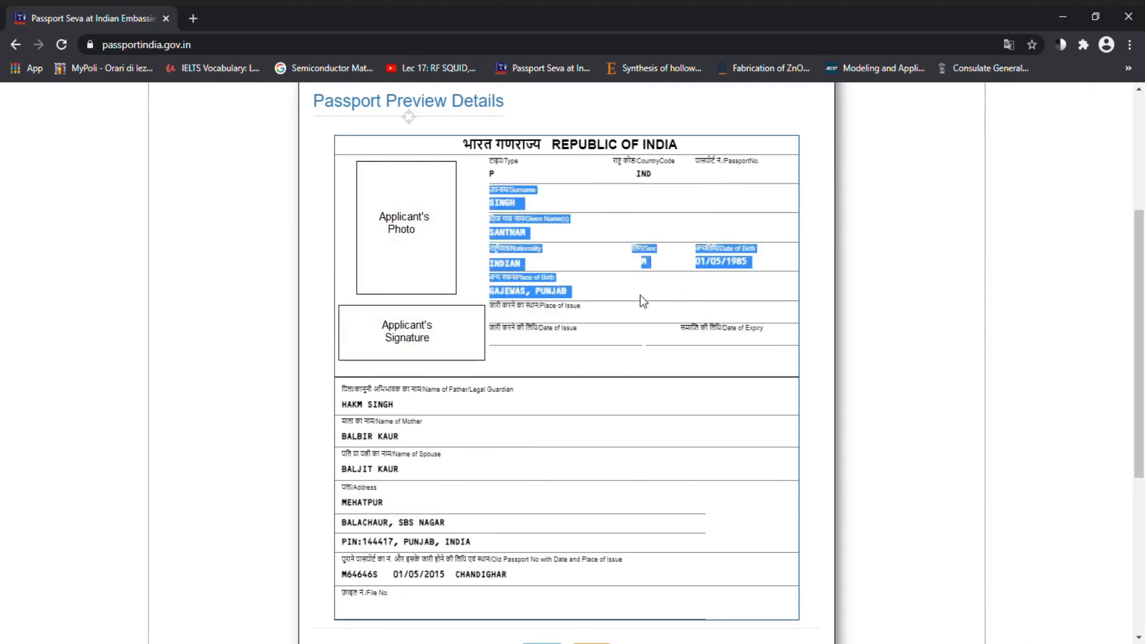
pyautogui.click(858, 320)
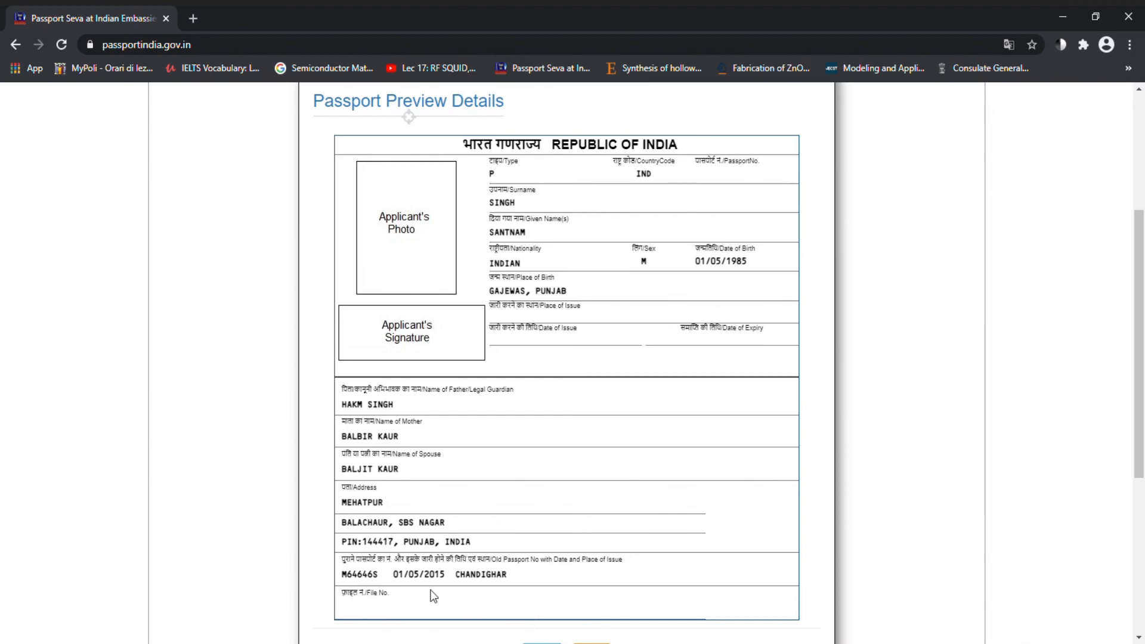
pyautogui.scroll(-4, 433, 597)
pyautogui.click(601, 405)
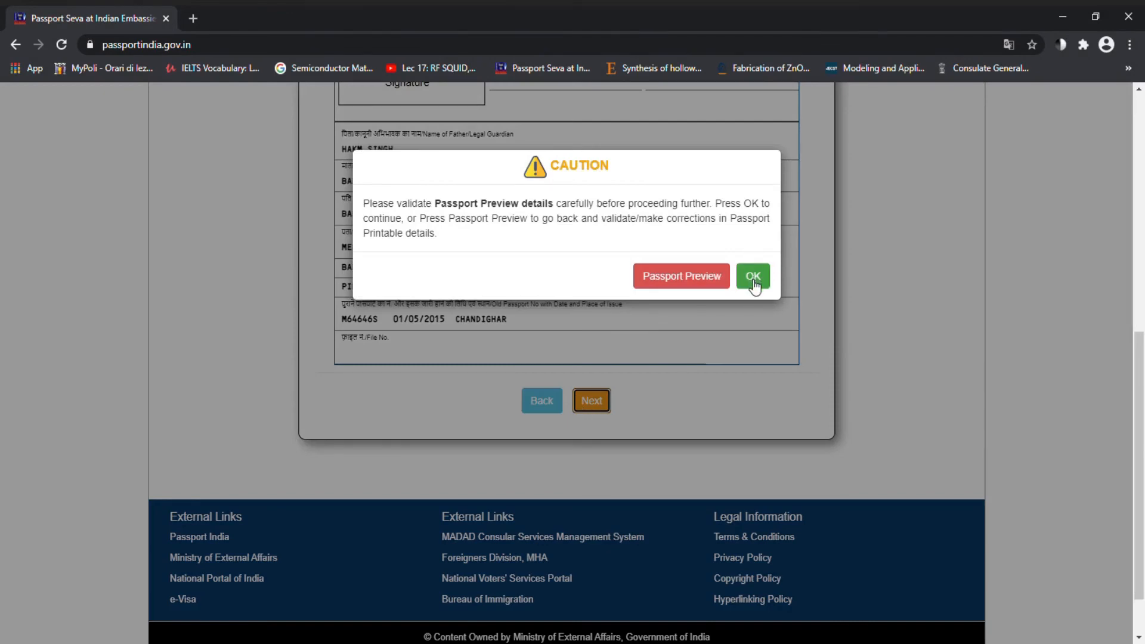
pyautogui.click(754, 280)
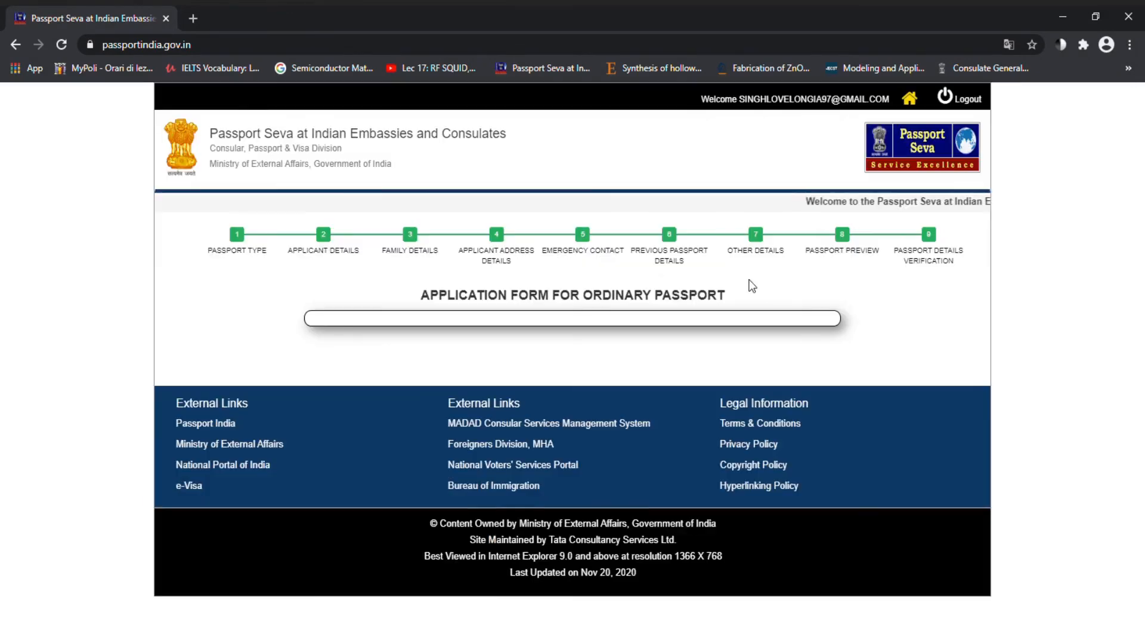
# Step: Enter PEGOGNAGA as the declaration place, agree to the declaration, submit, and return to Applicant Home
pyautogui.scroll(-3, 676, 383)
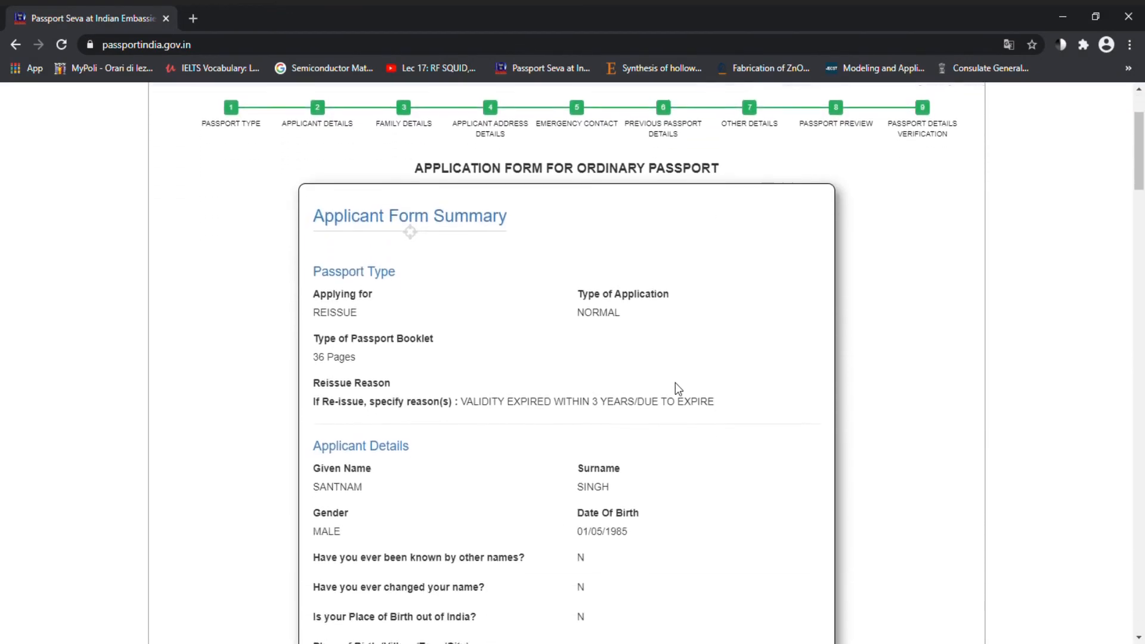
pyautogui.scroll(-4, 676, 384)
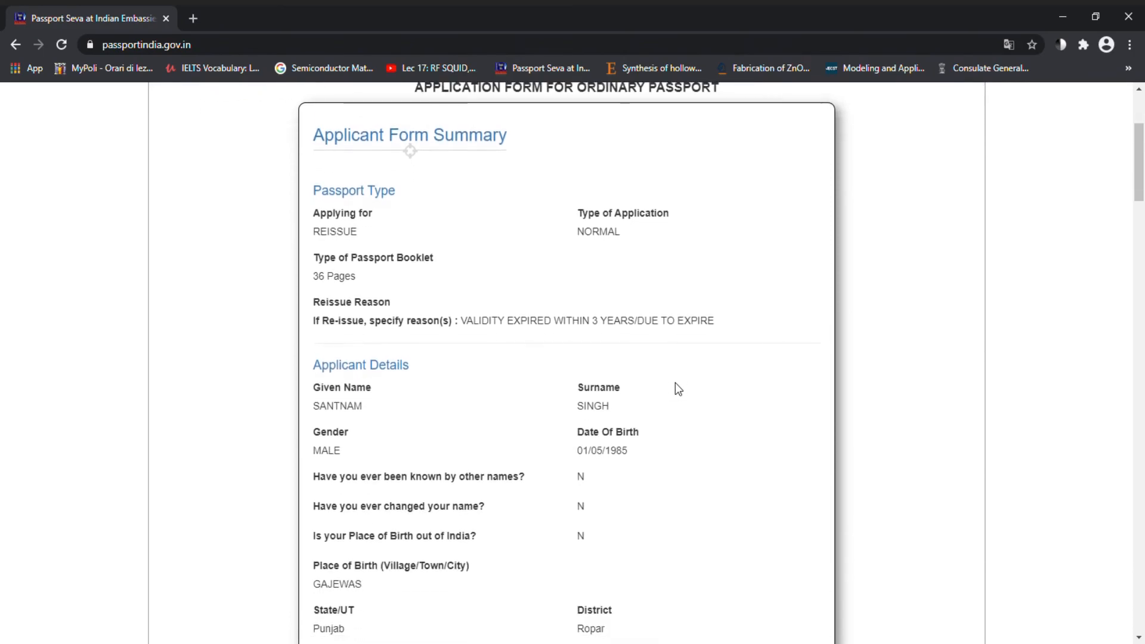
pyautogui.scroll(-9, 676, 386)
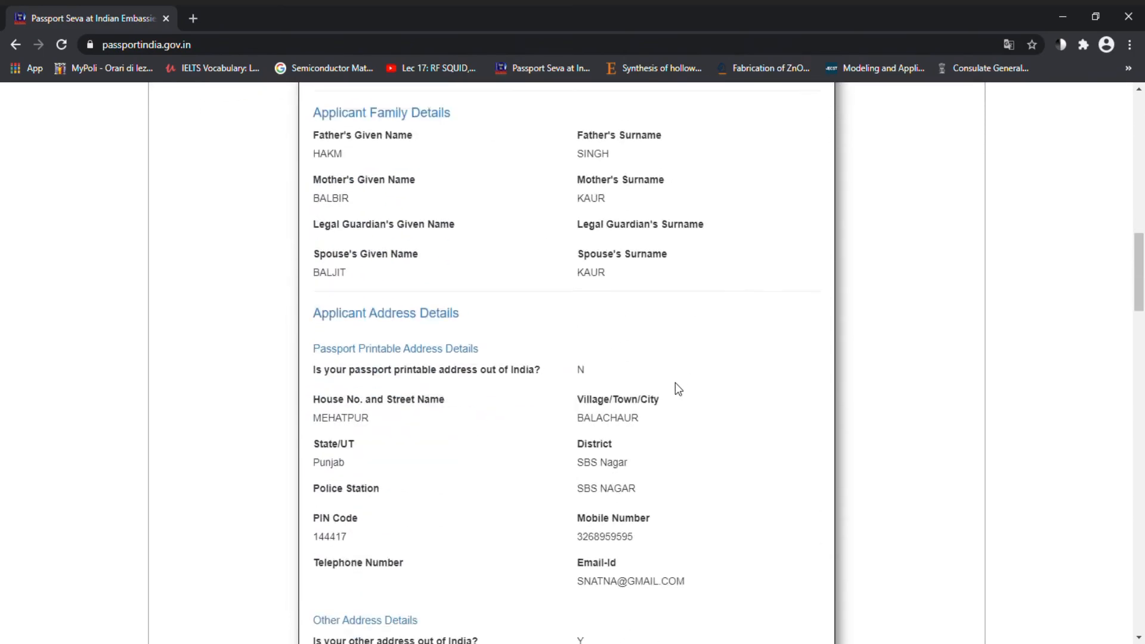
pyautogui.scroll(-18, 676, 384)
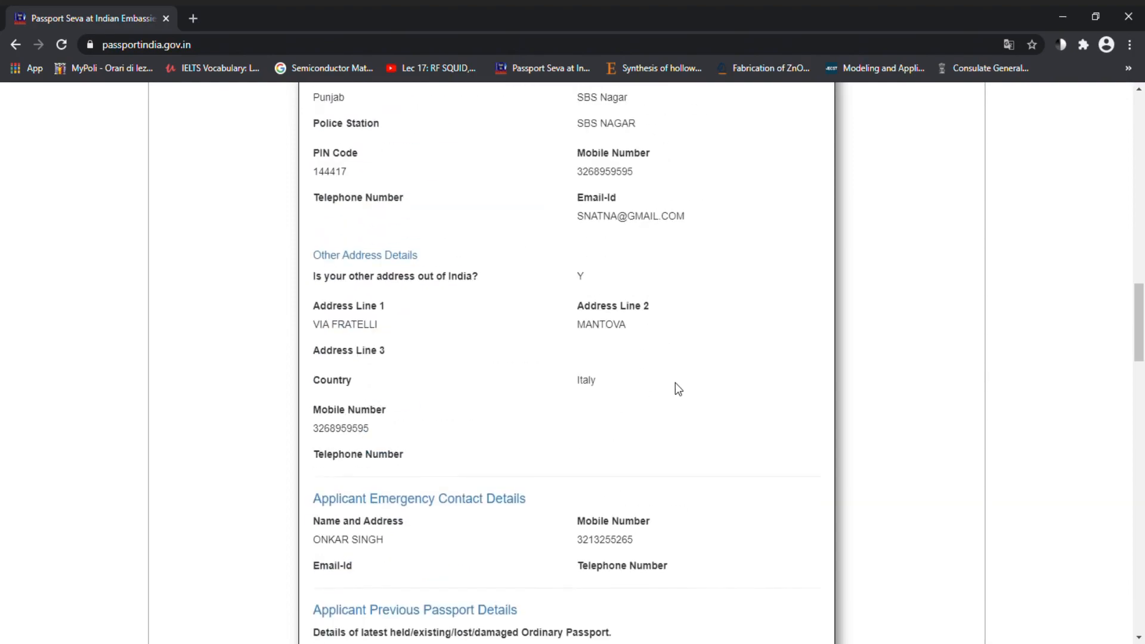
pyautogui.scroll(-18, 676, 384)
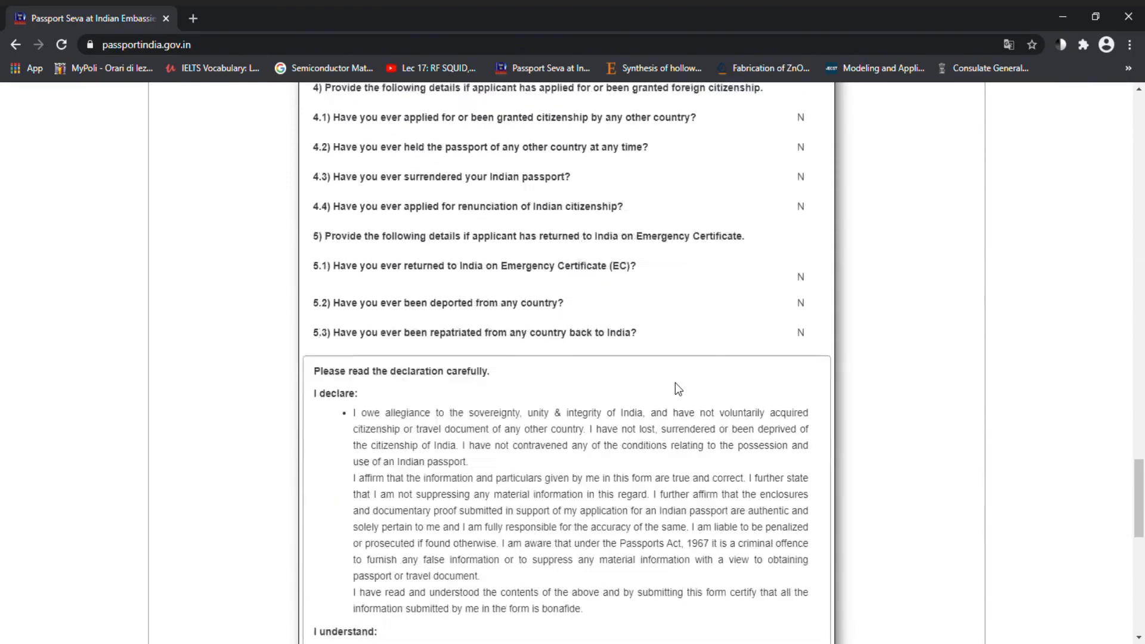
pyautogui.scroll(-4, 677, 389)
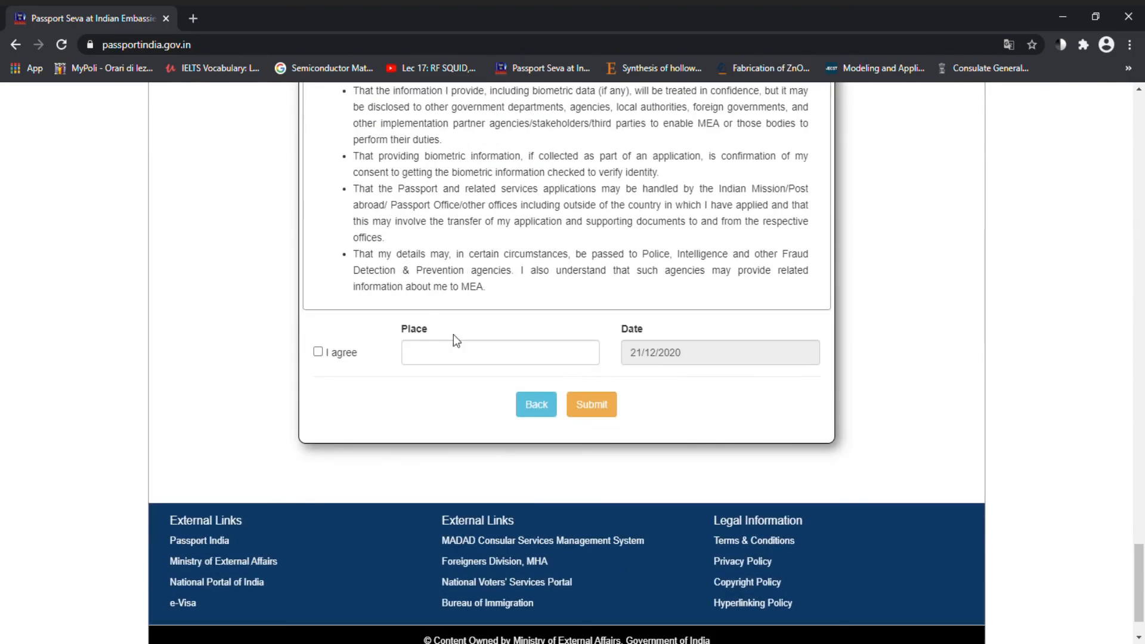
pyautogui.click(442, 368)
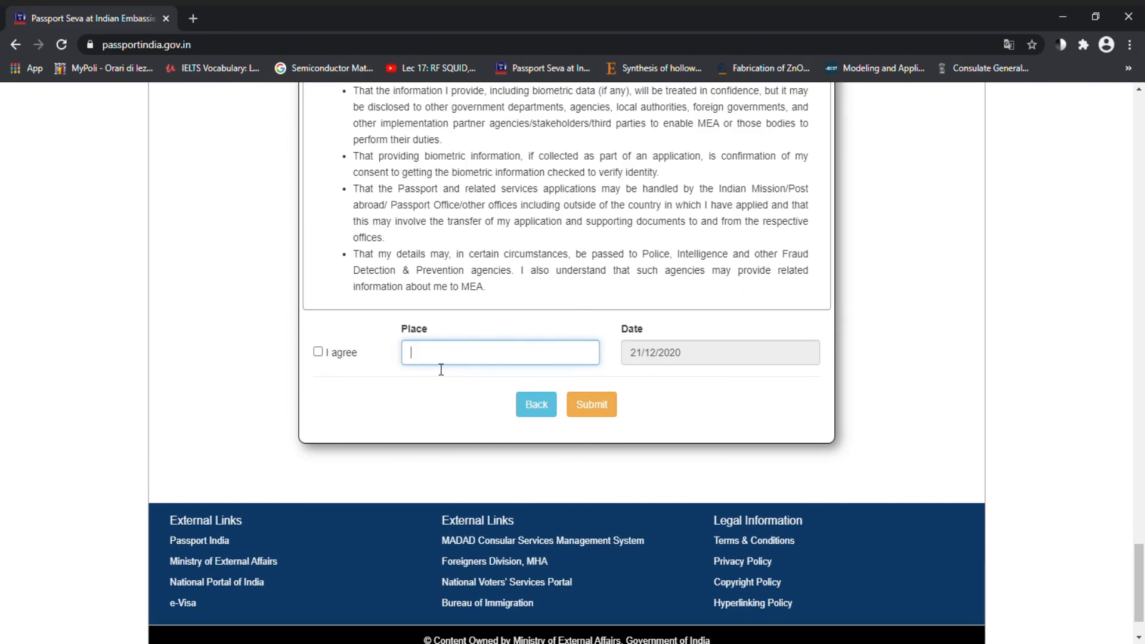
pyautogui.write('PEGOGNAGA')
pyautogui.click(319, 353)
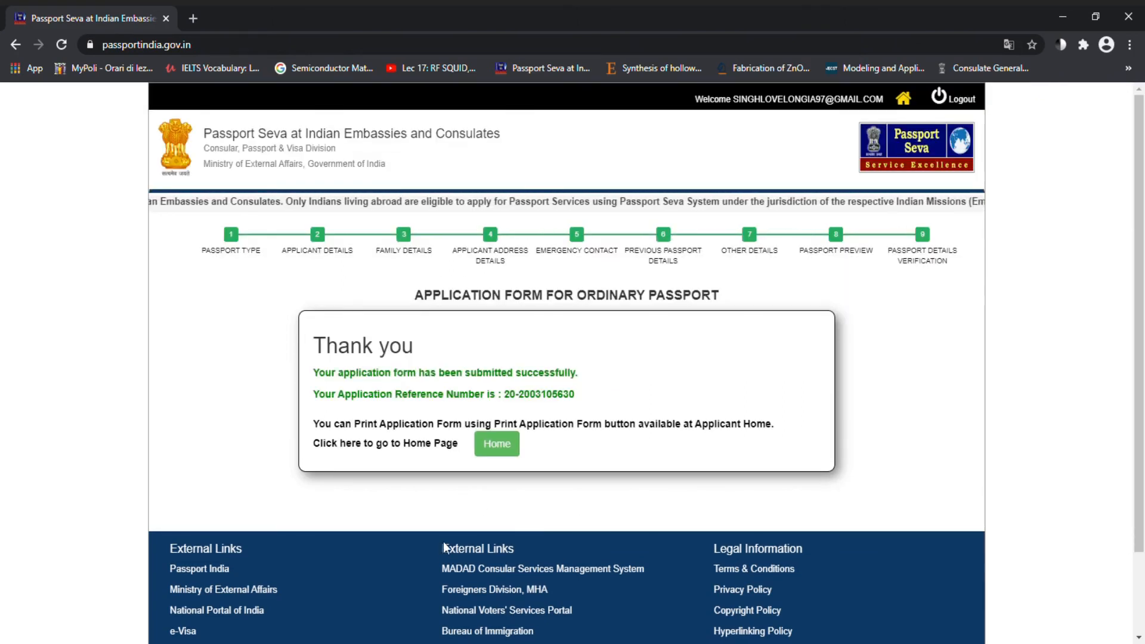
pyautogui.click(506, 444)
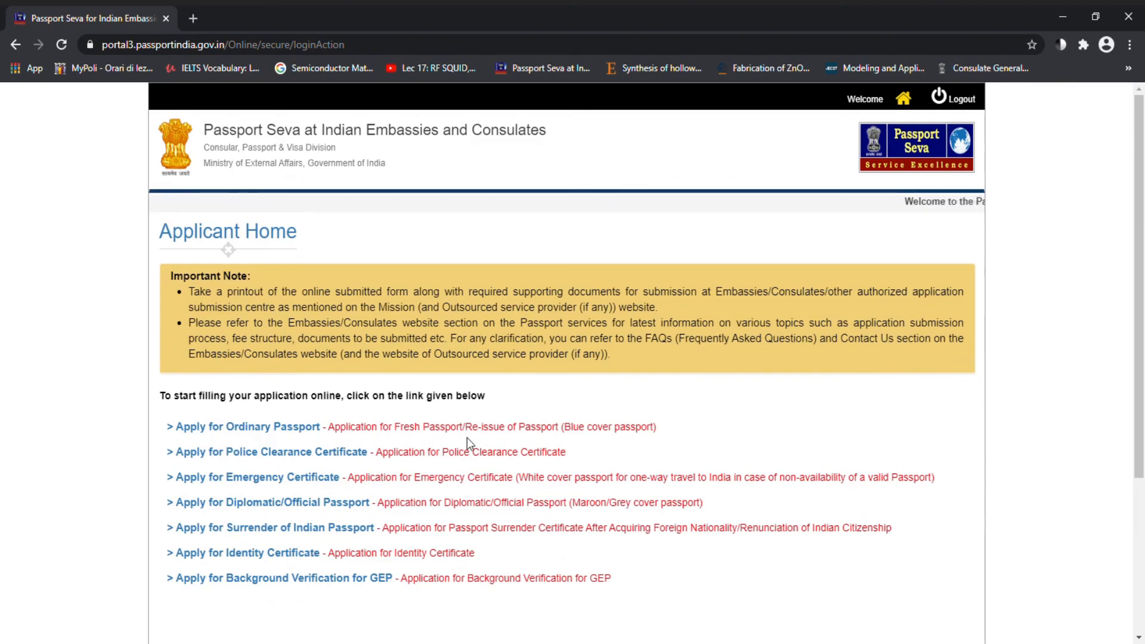
# Step: Select the submitted Passport application dated 21/12/2020 in the Applicant Home list
pyautogui.scroll(-3, 467, 438)
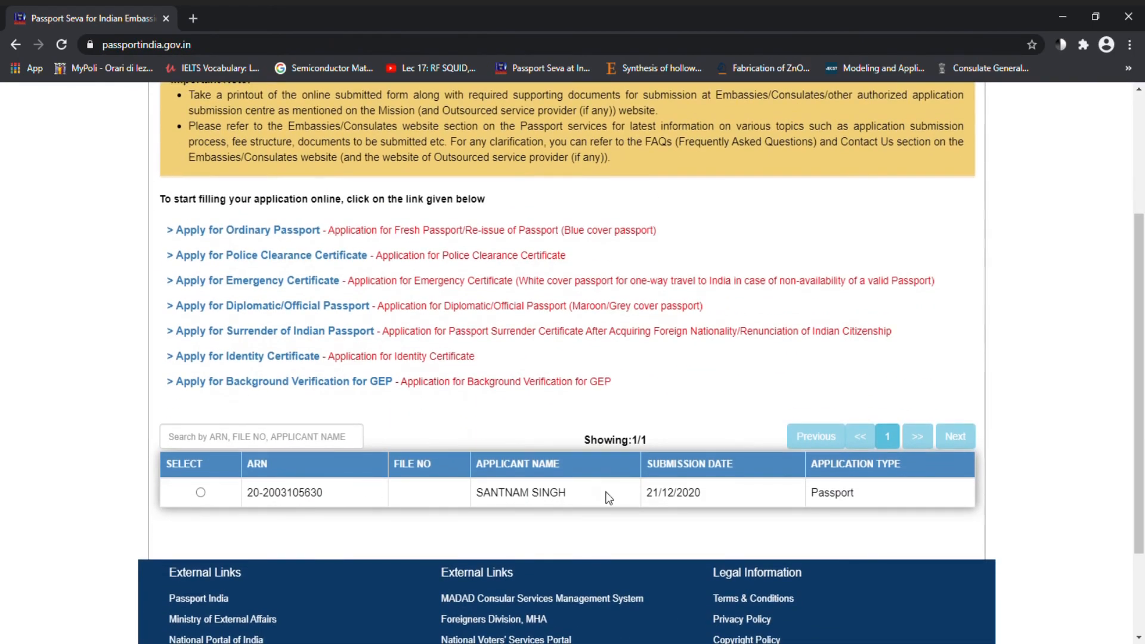
pyautogui.click(201, 493)
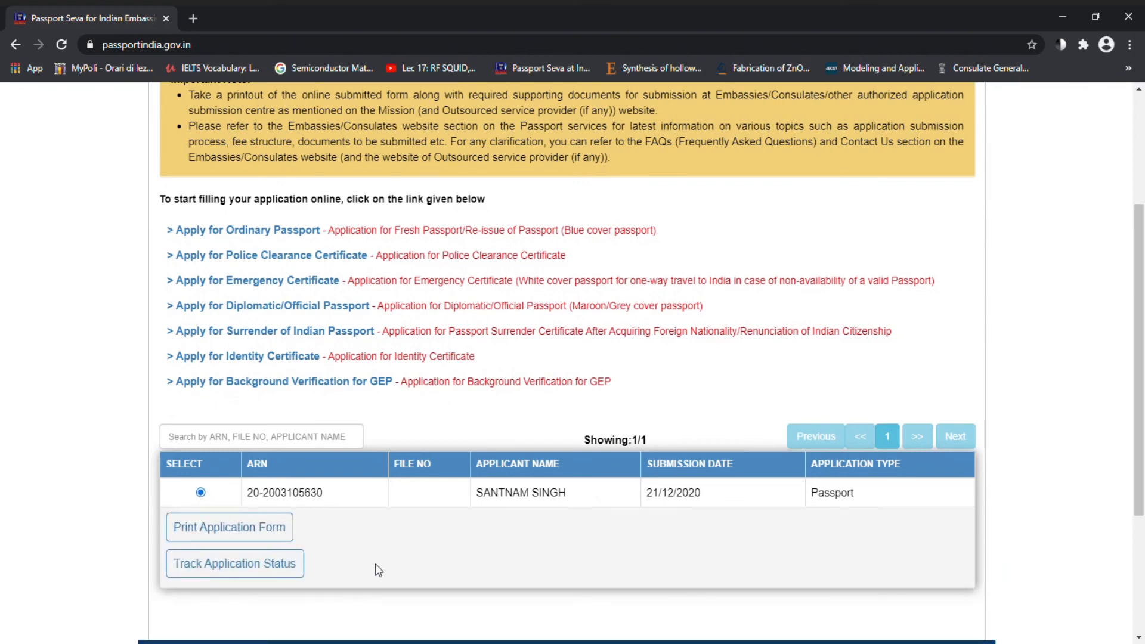
pyautogui.scroll(-2, 382, 563)
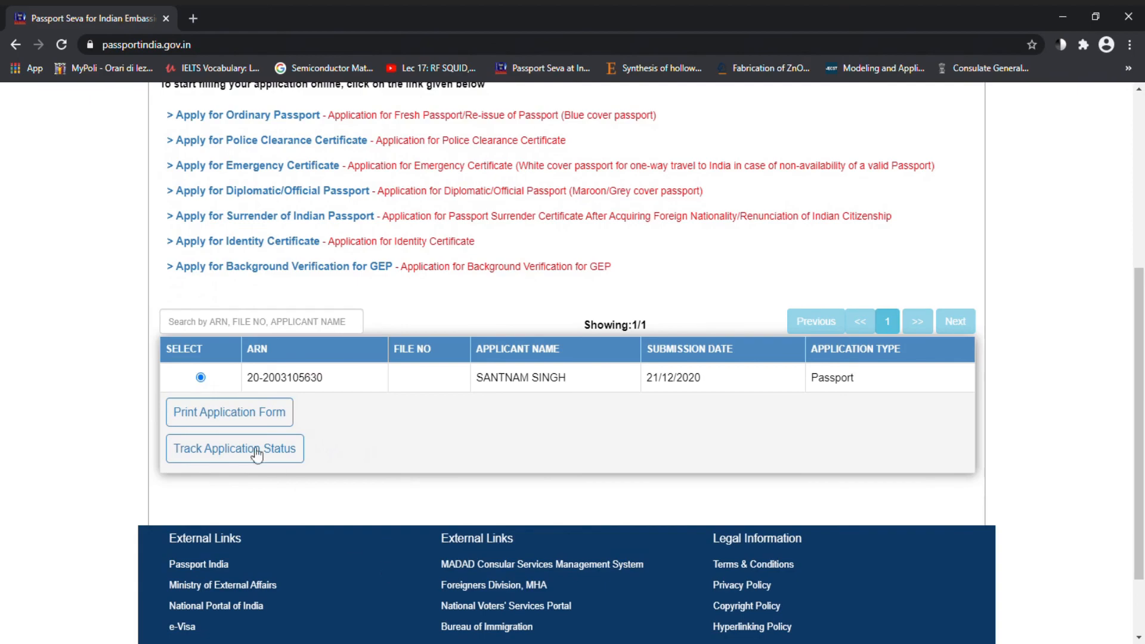
# Step: Open the printable application form, review it, and send it to print
pyautogui.click(213, 425)
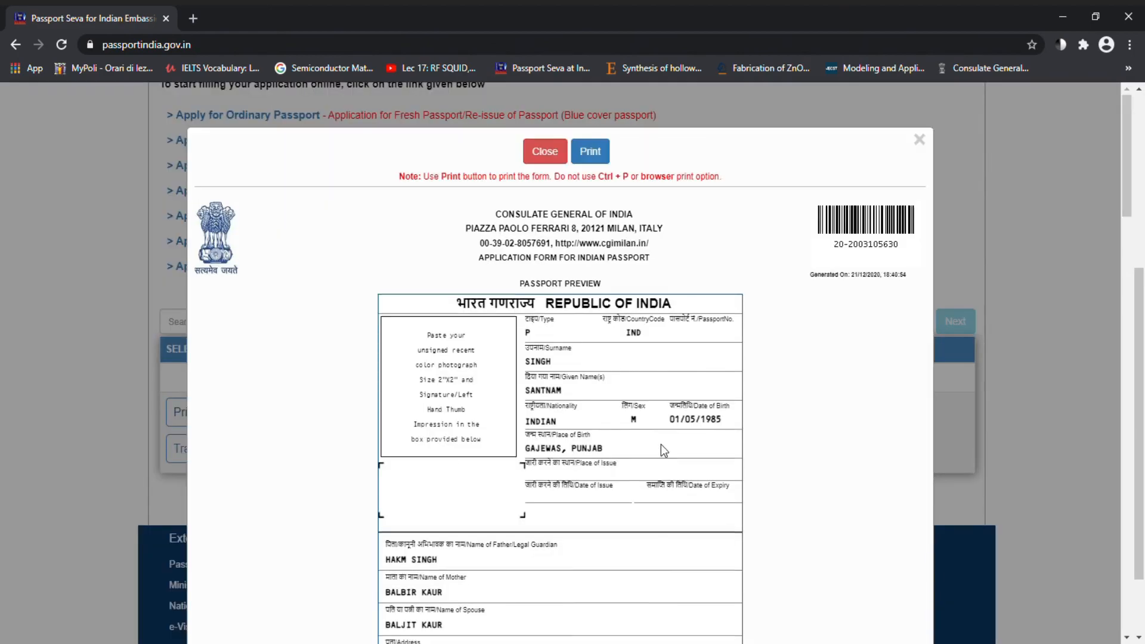
pyautogui.scroll(-8, 661, 445)
pyautogui.scroll(-15, 661, 446)
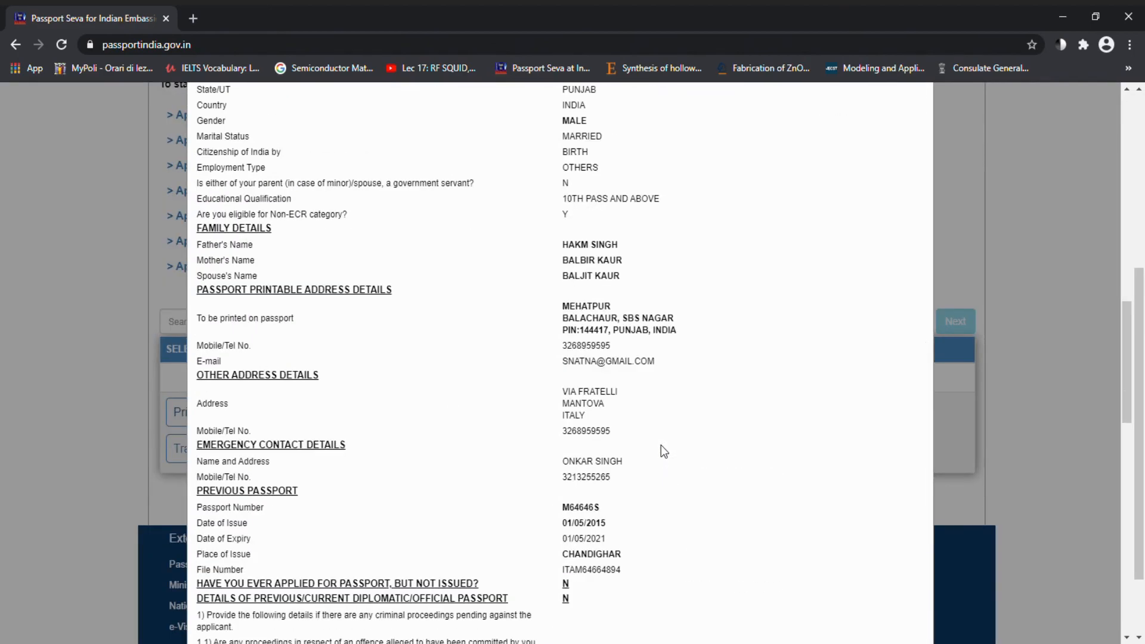
pyautogui.scroll(-5, 661, 445)
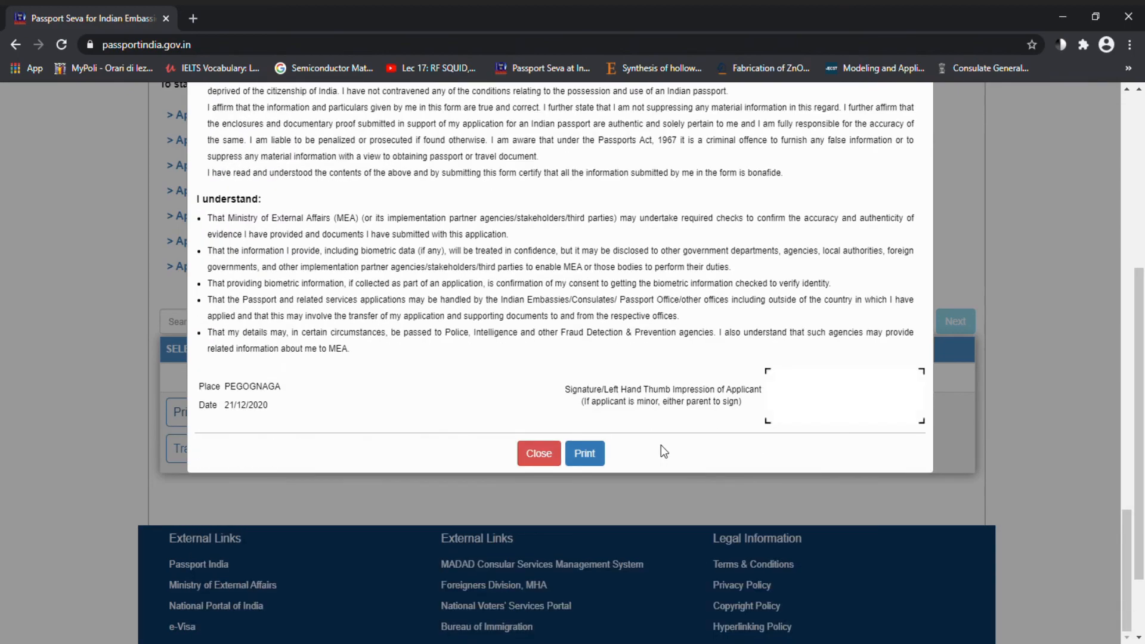
pyautogui.scroll(20, 661, 445)
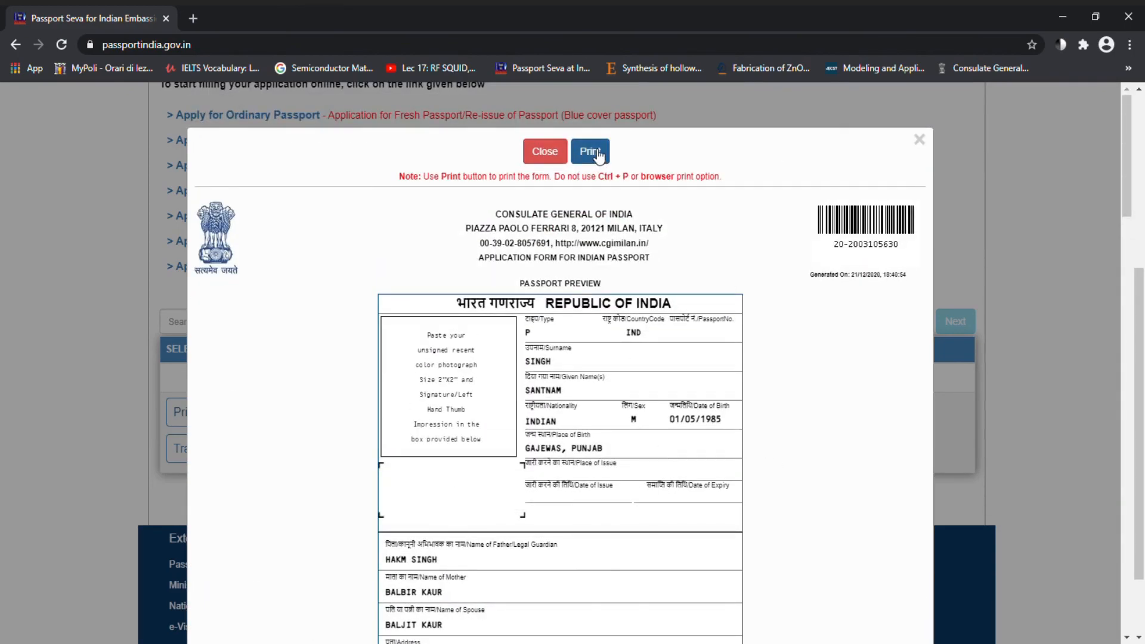
pyautogui.click(599, 156)
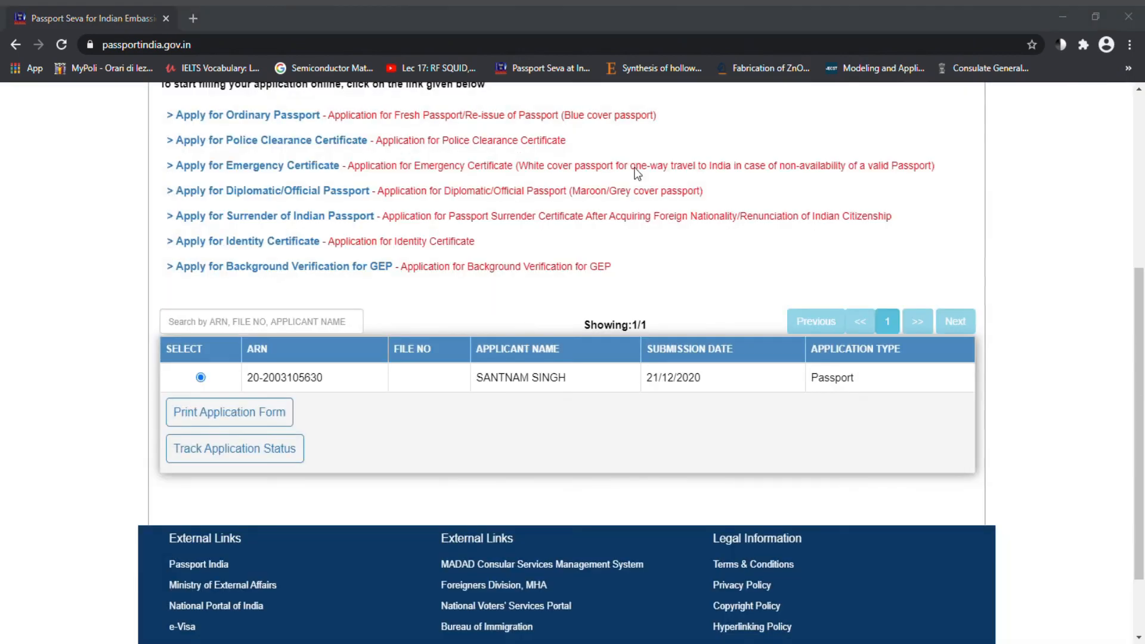